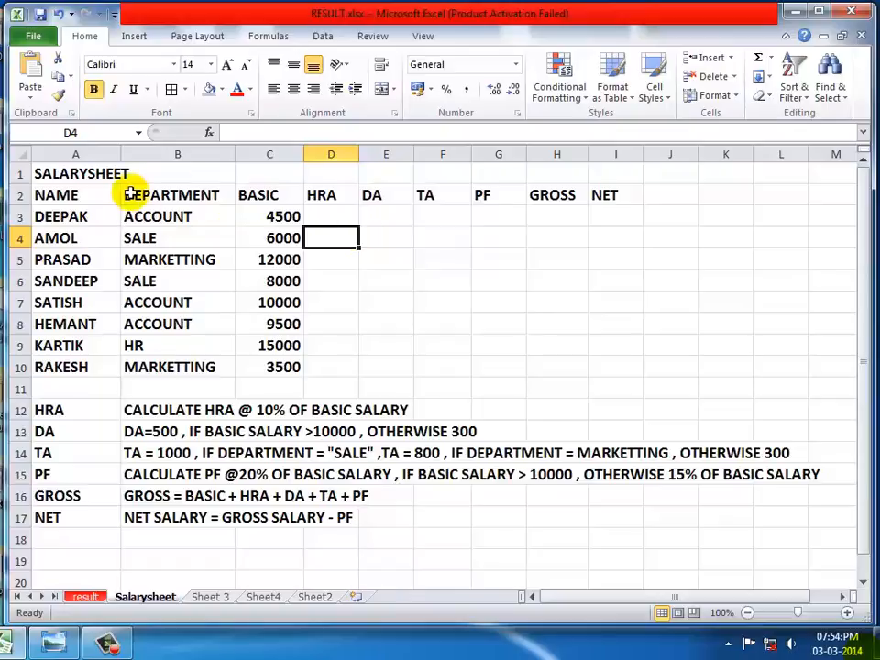
pyautogui.click(92, 173)
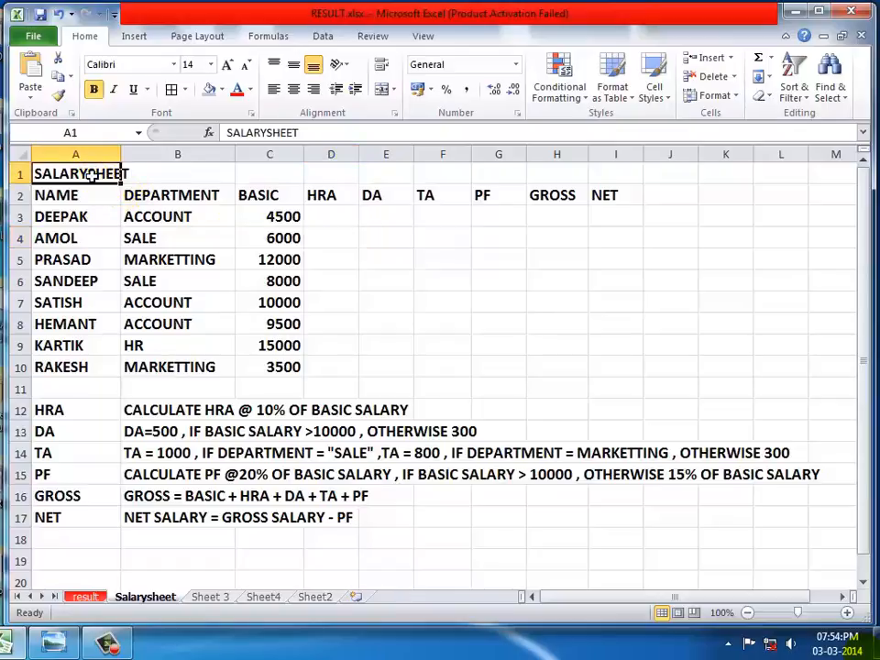
pyautogui.click(382, 246)
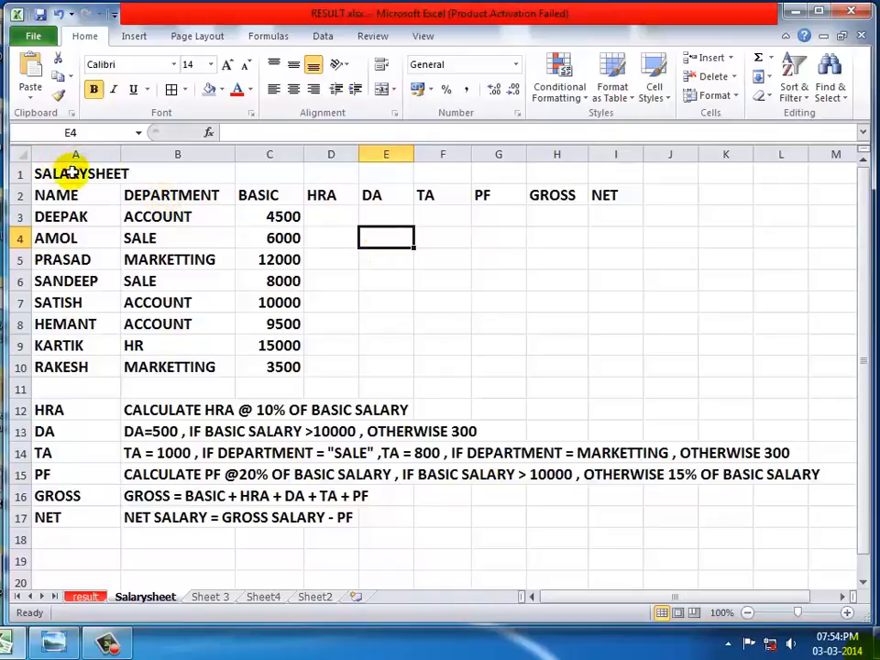
pyautogui.click(479, 317)
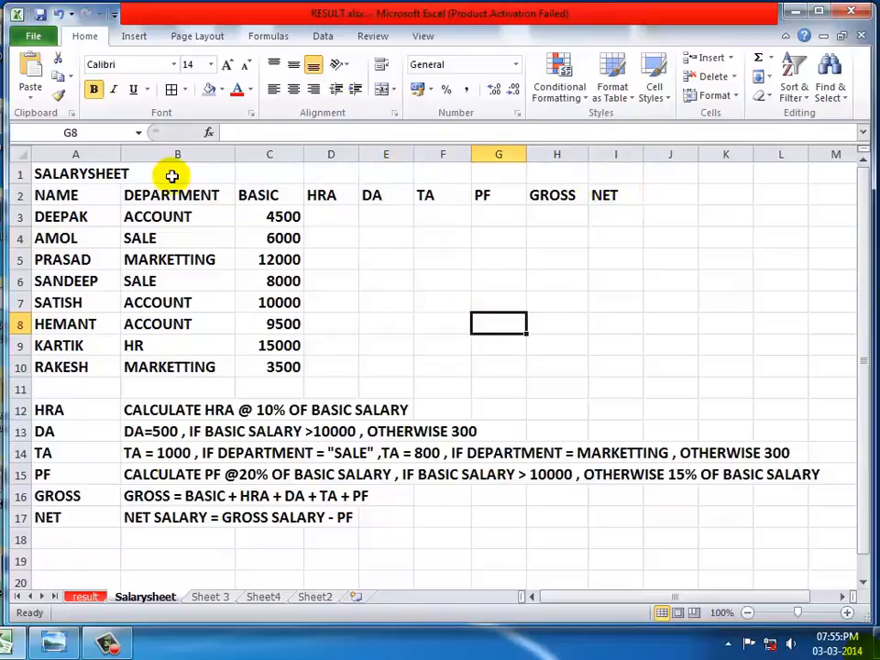
pyautogui.click(21, 173)
pyautogui.click(549, 218)
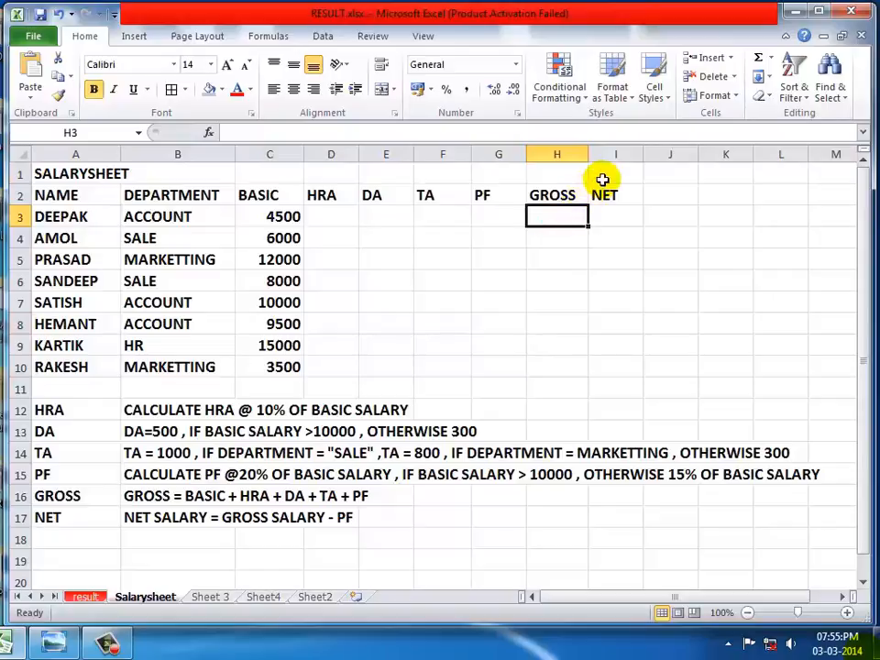
# - Merge and center the SALARYSHEET title across cells A1 to I1
pyautogui.moveTo(608, 172); pyautogui.dragTo(59, 170)
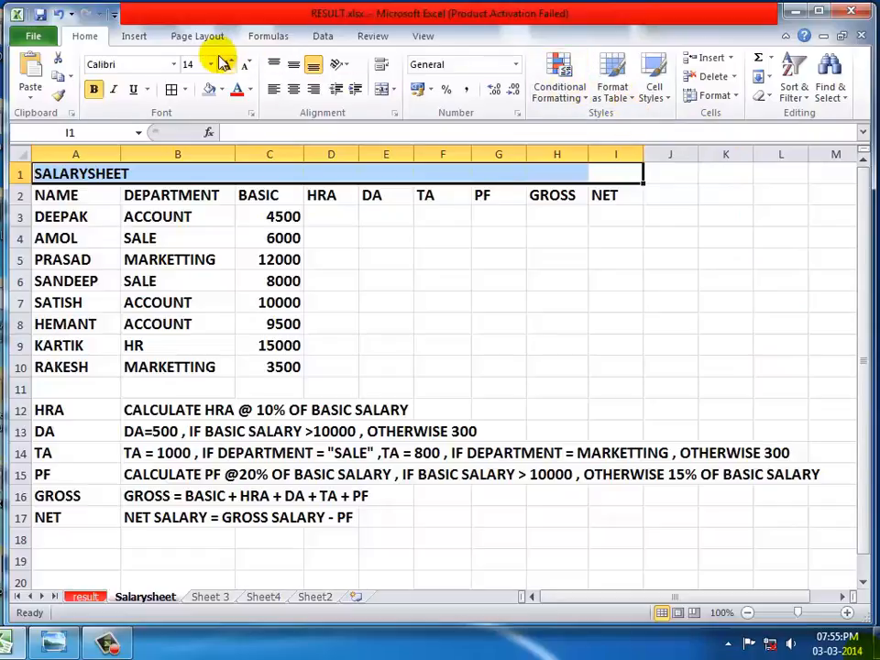
pyautogui.click(396, 92)
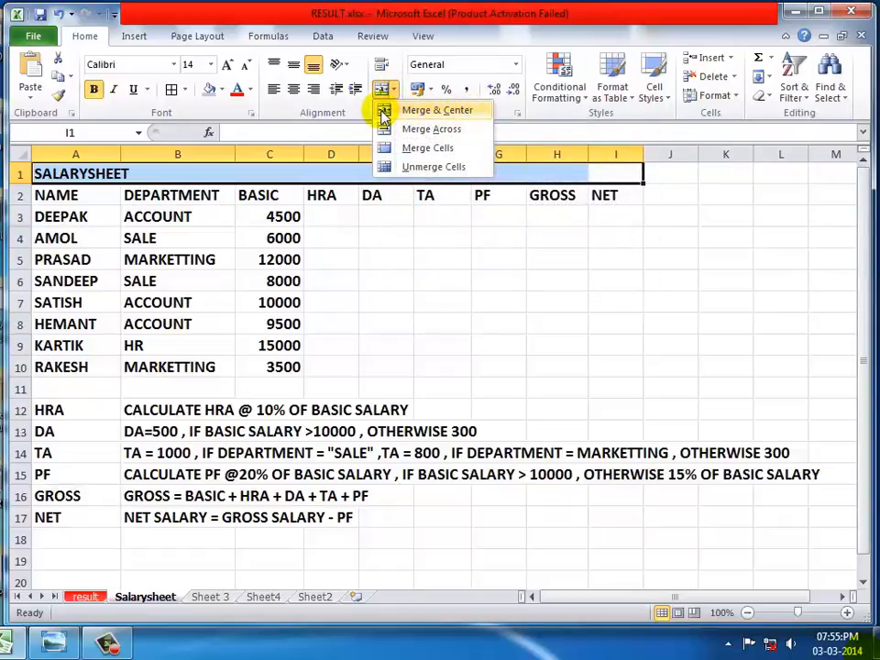
pyautogui.click(383, 115)
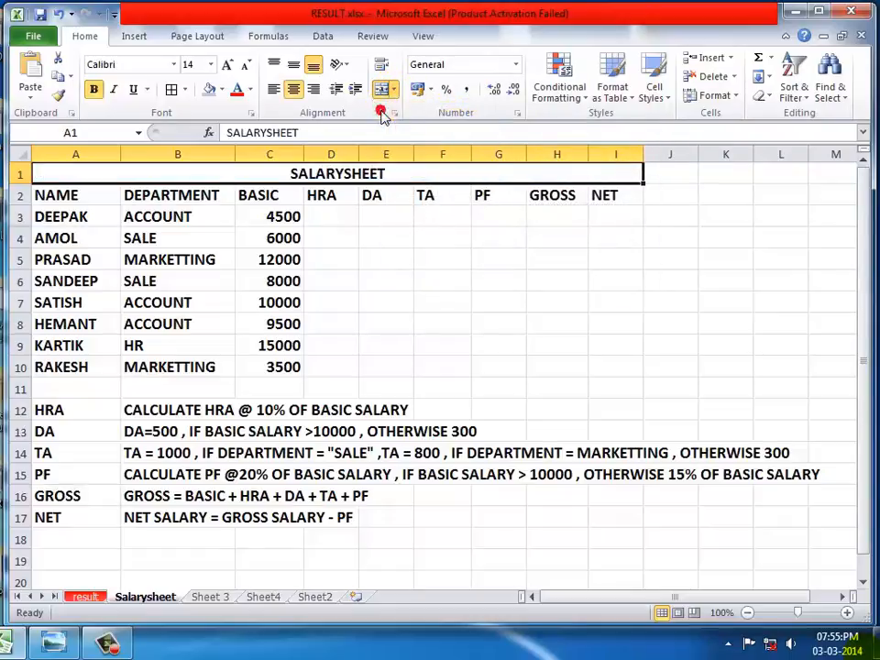
pyautogui.click(434, 286)
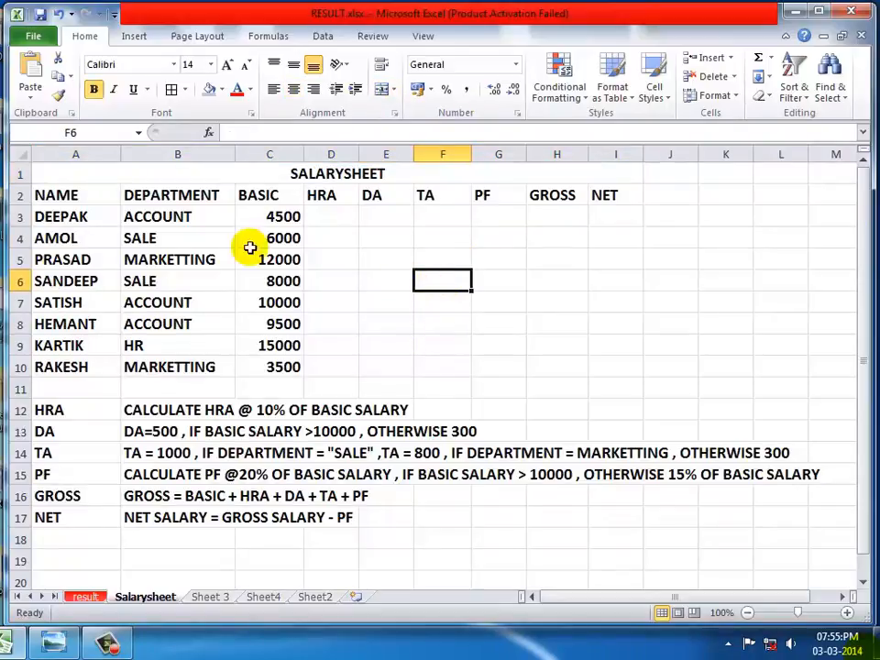
pyautogui.click(57, 192)
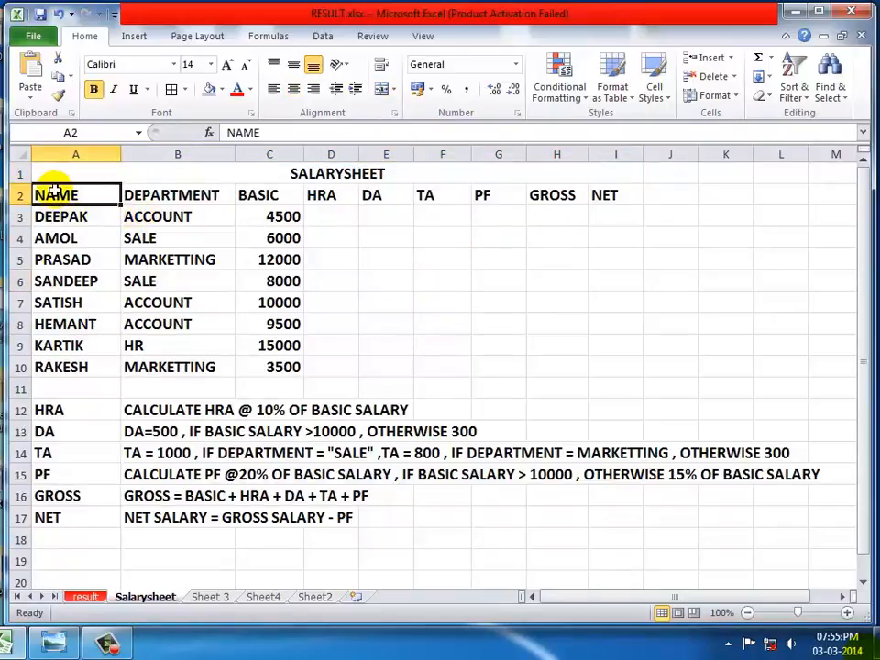
pyautogui.click(147, 191)
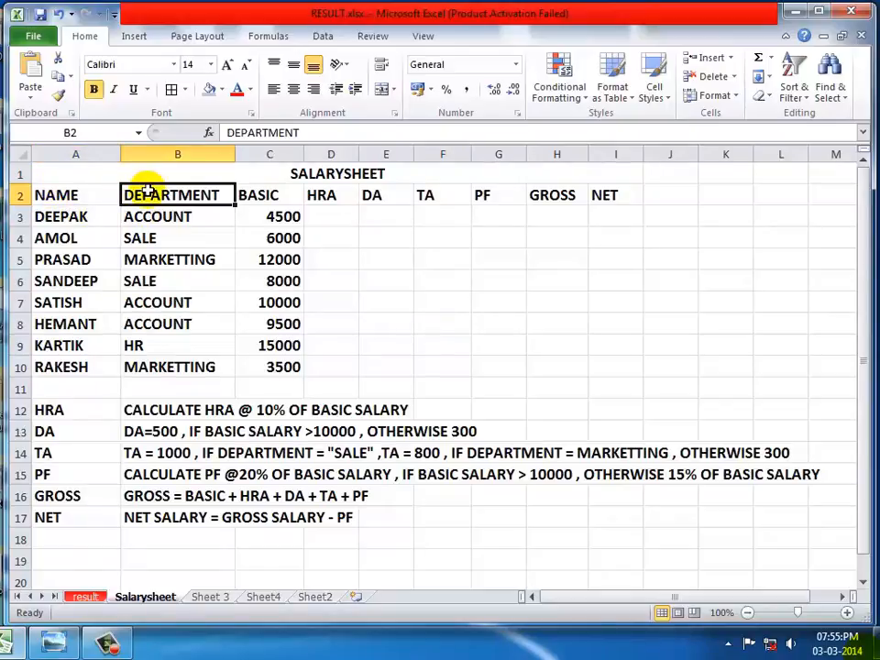
pyautogui.click(267, 194)
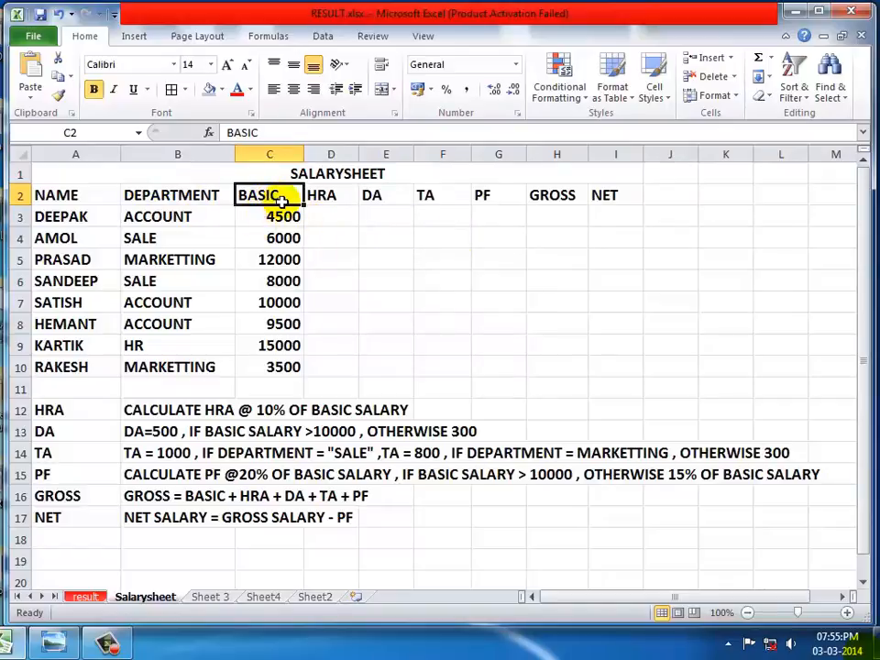
pyautogui.click(324, 196)
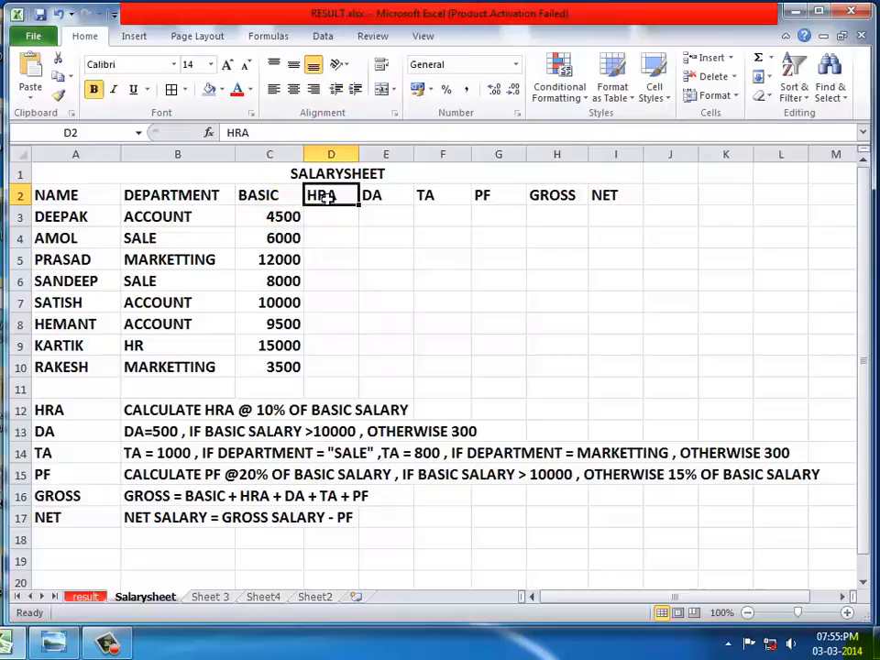
pyautogui.click(408, 197)
pyautogui.click(427, 196)
# - Enter the note "HRA -- HOUSE RENT ALLOWANCE" in cell D4
pyautogui.click(339, 234)
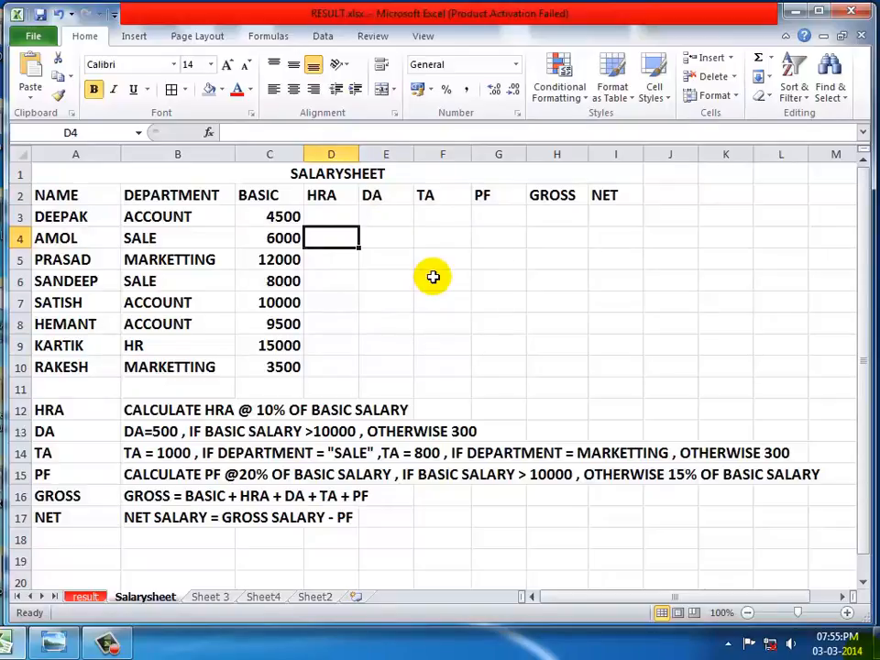
pyautogui.write('hra')
pyautogui.press('BackSpace')
pyautogui.press('BackSpace')
pyautogui.press('BackSpace')
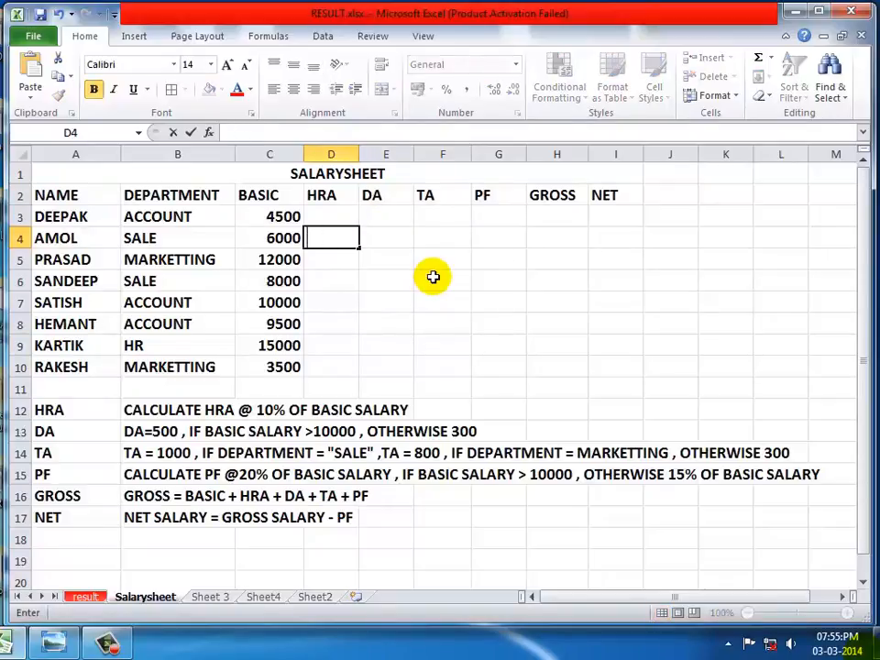
pyautogui.write('HRA --')
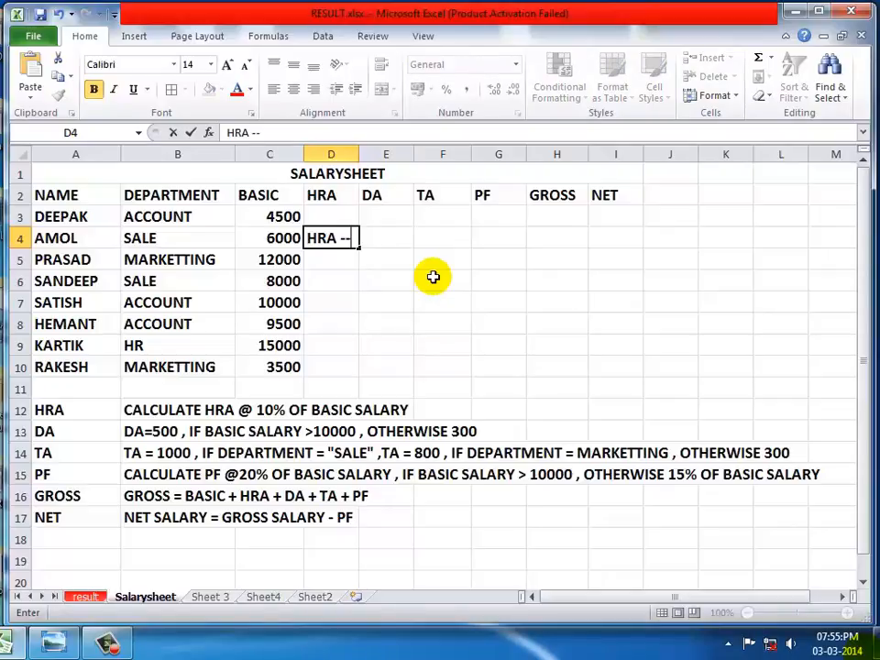
pyautogui.write(' HOUSE')
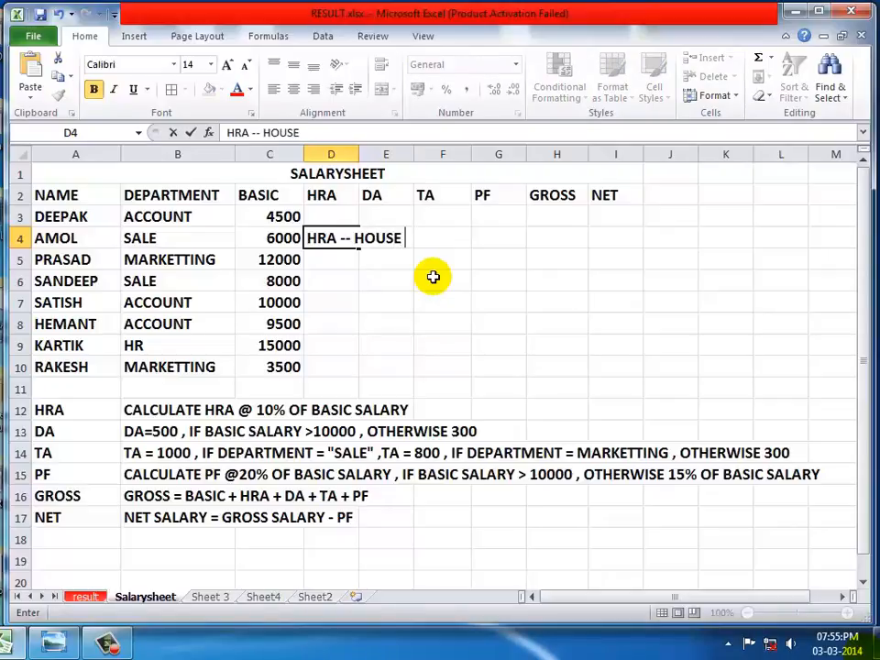
pyautogui.write(' RENT ')
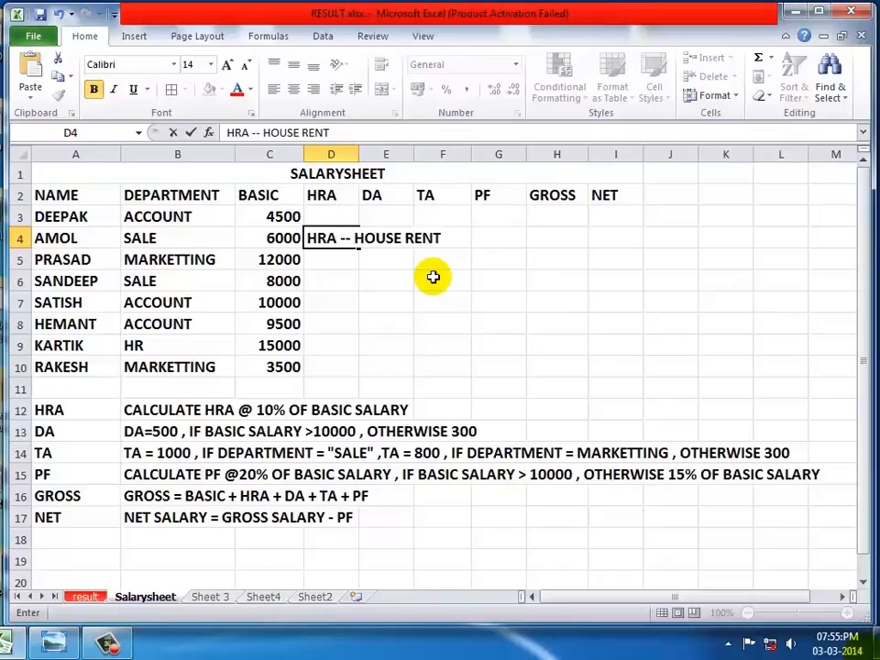
pyautogui.write('ALLOWANCE')
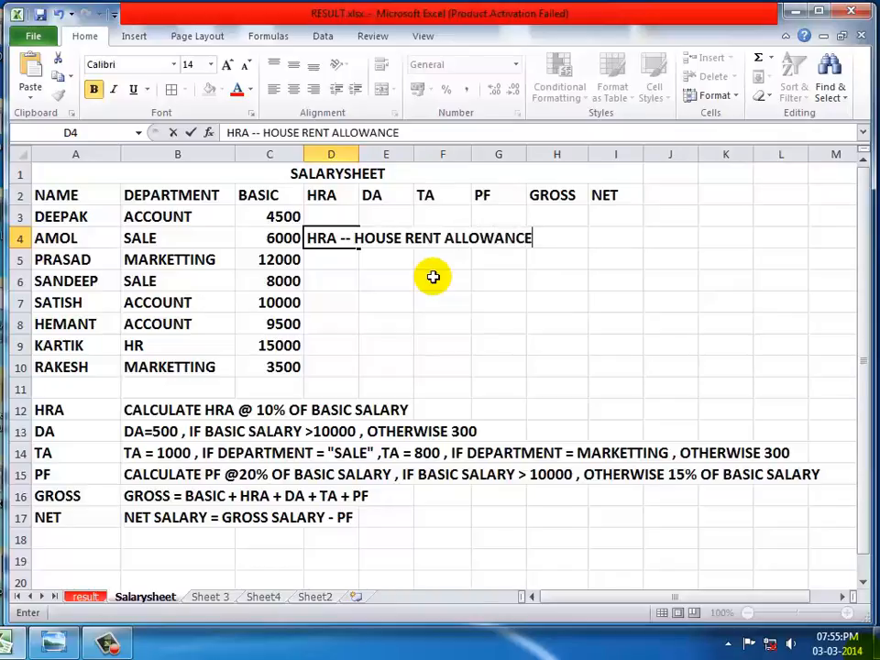
pyautogui.press('Return')
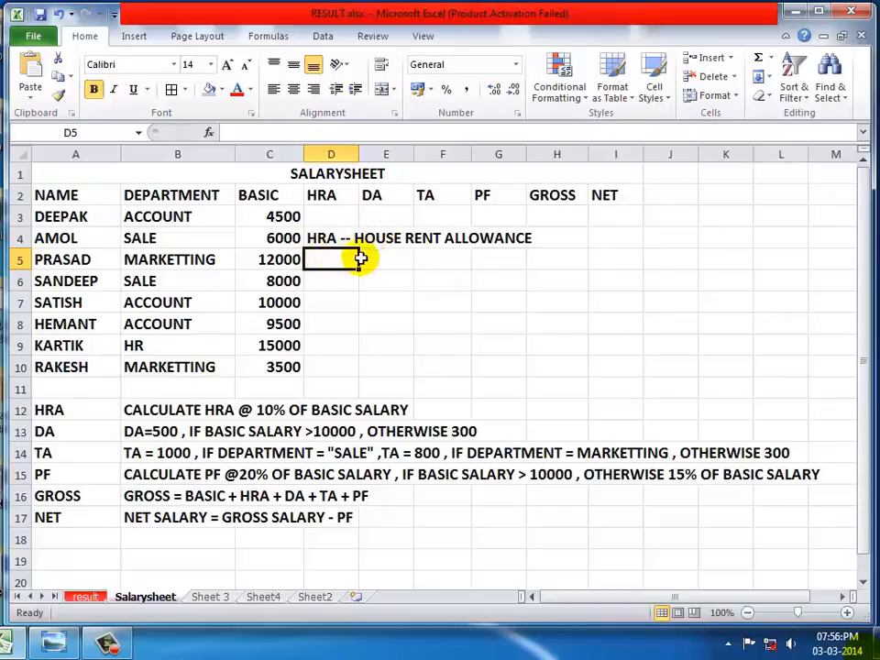
# - Enter the note "DA -- DEARNESS ALLOWANCE" in cell D5
pyautogui.click(341, 238)
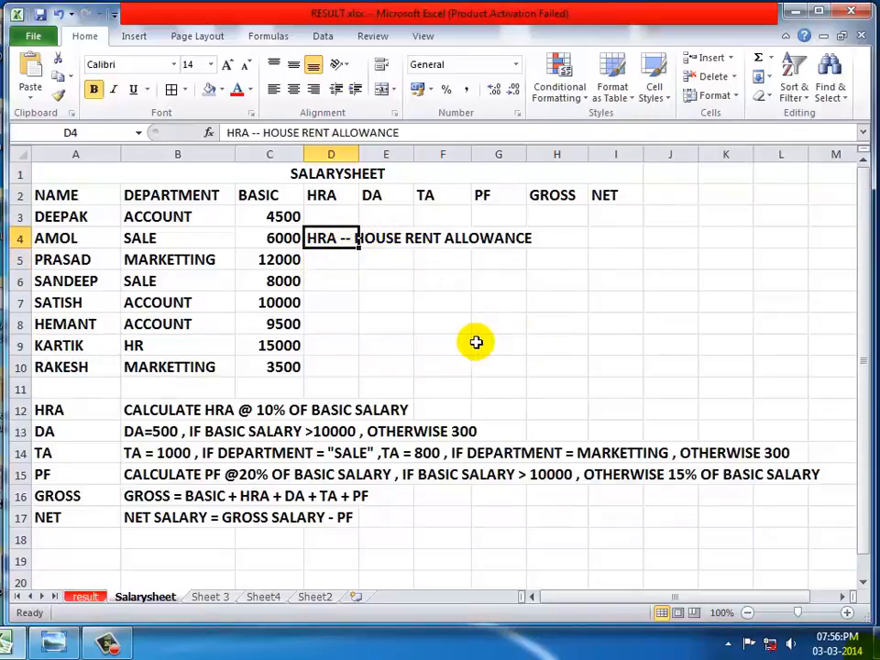
pyautogui.click(329, 260)
pyautogui.click(329, 261)
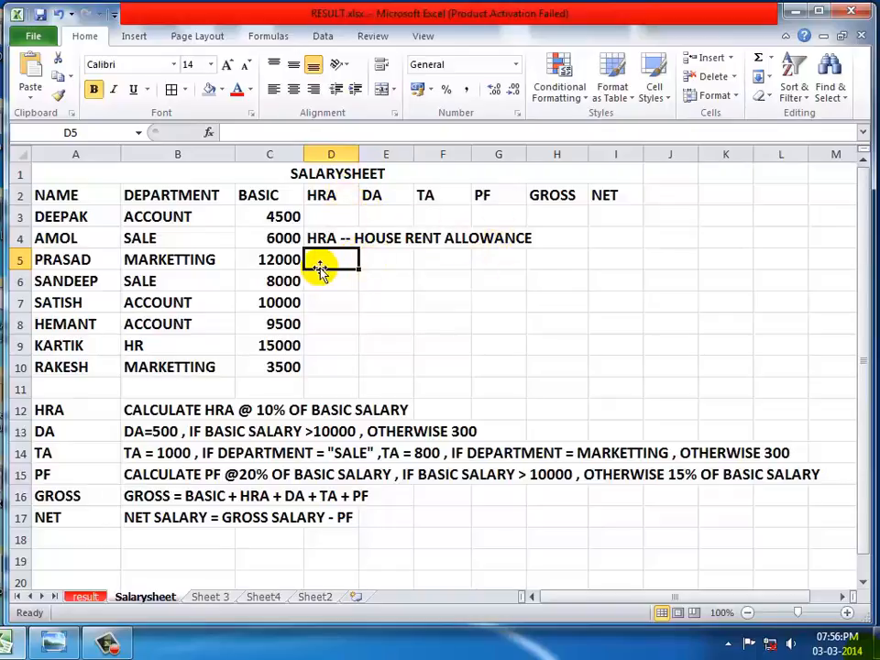
pyautogui.write('DA -- DE')
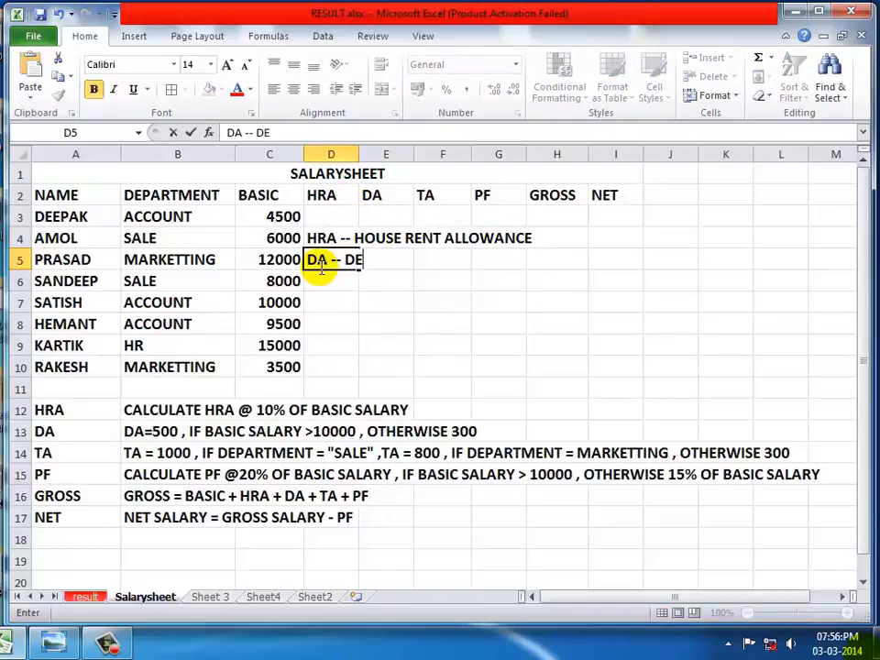
pyautogui.write('ARNESS A')
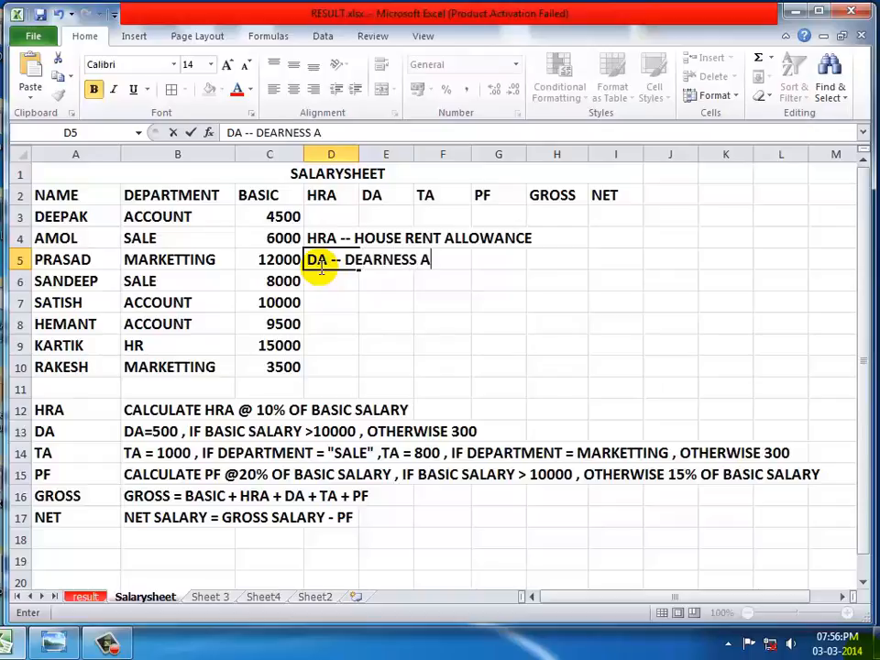
pyautogui.write('LLOWANCE')
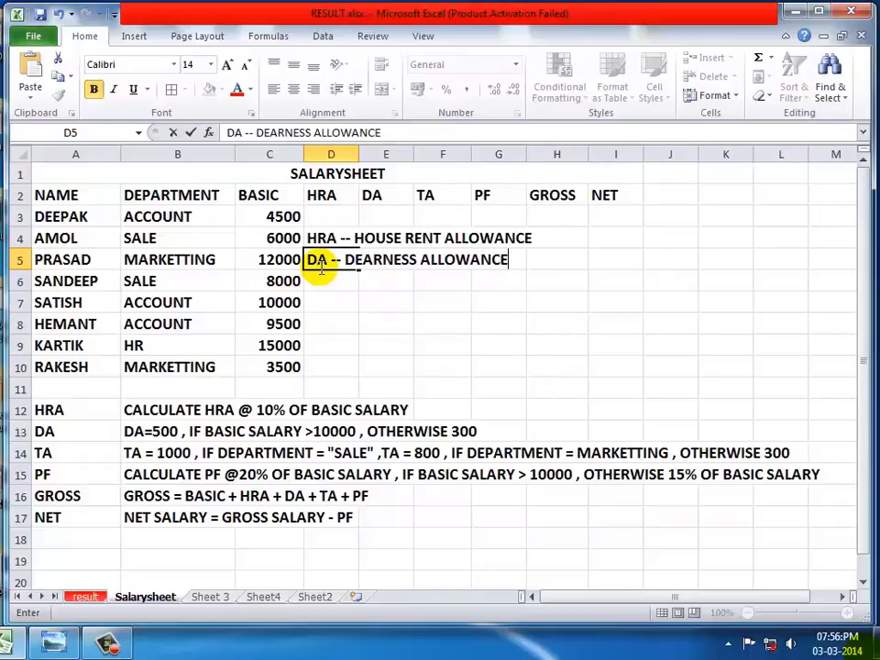
pyautogui.press('Return')
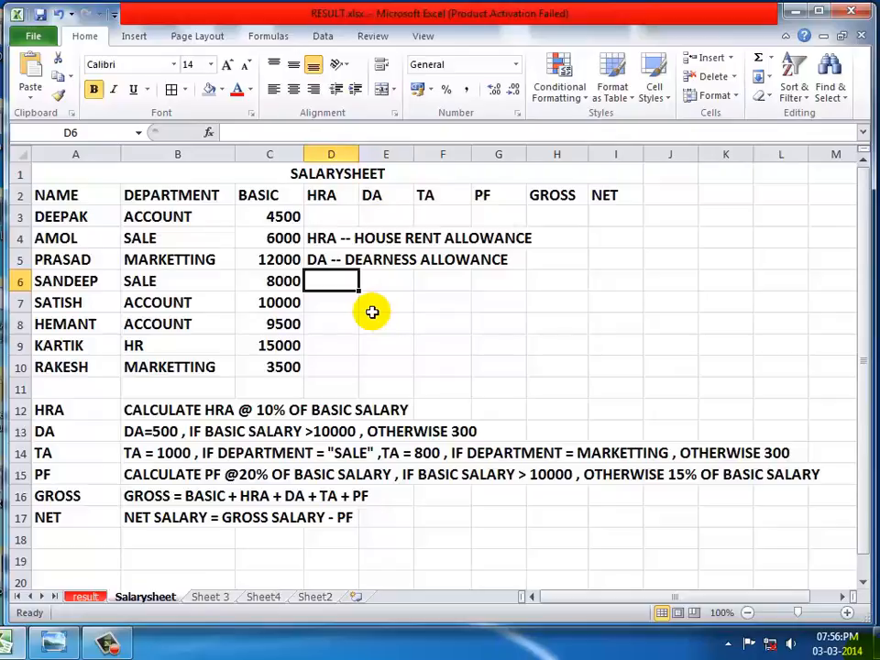
# - Enter the note "TA -- TRAVELLING ALLOWNACE" in cell D6
pyautogui.click(263, 216)
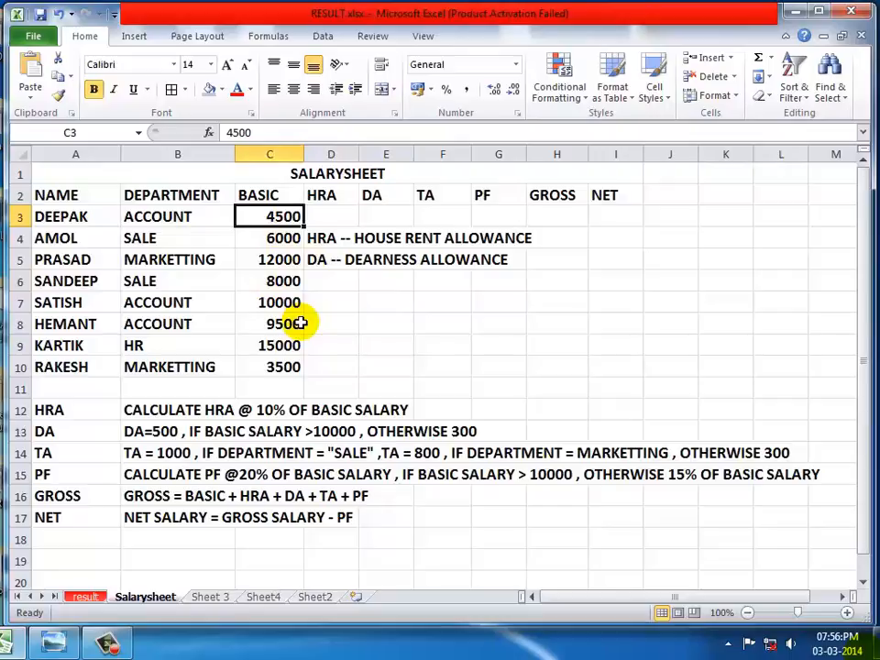
pyautogui.click(312, 282)
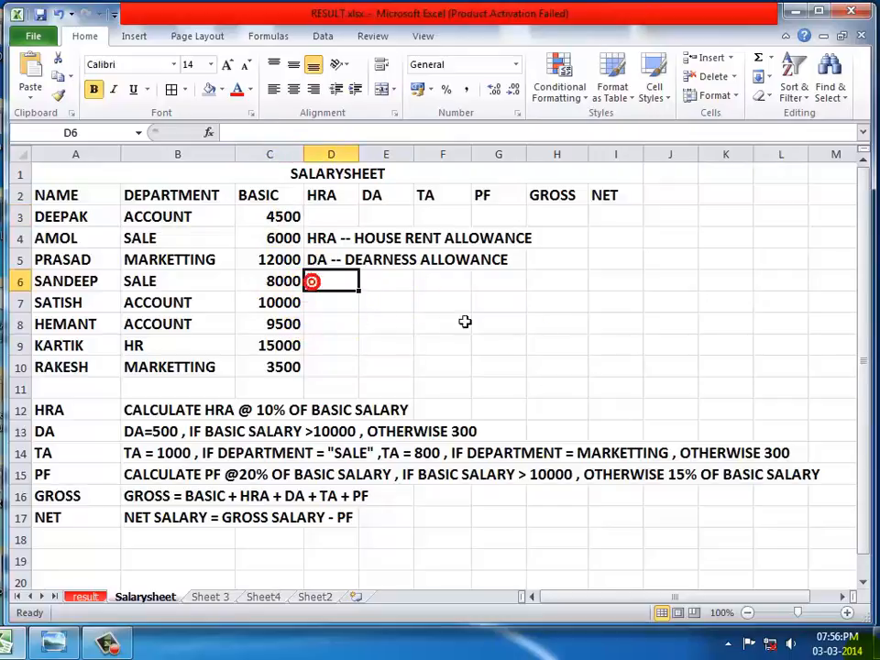
pyautogui.write('TA --')
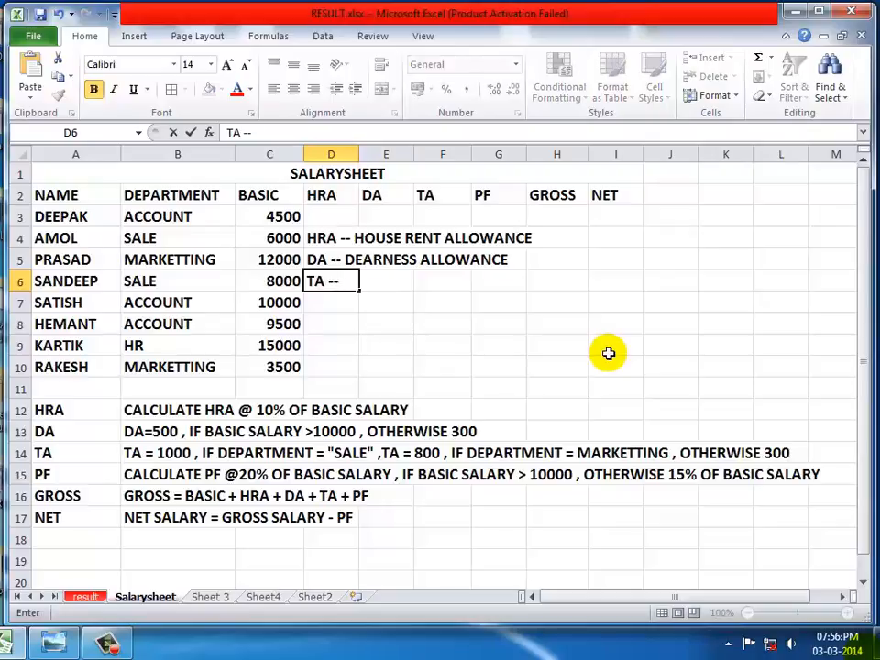
pyautogui.write(' TRAVELLI')
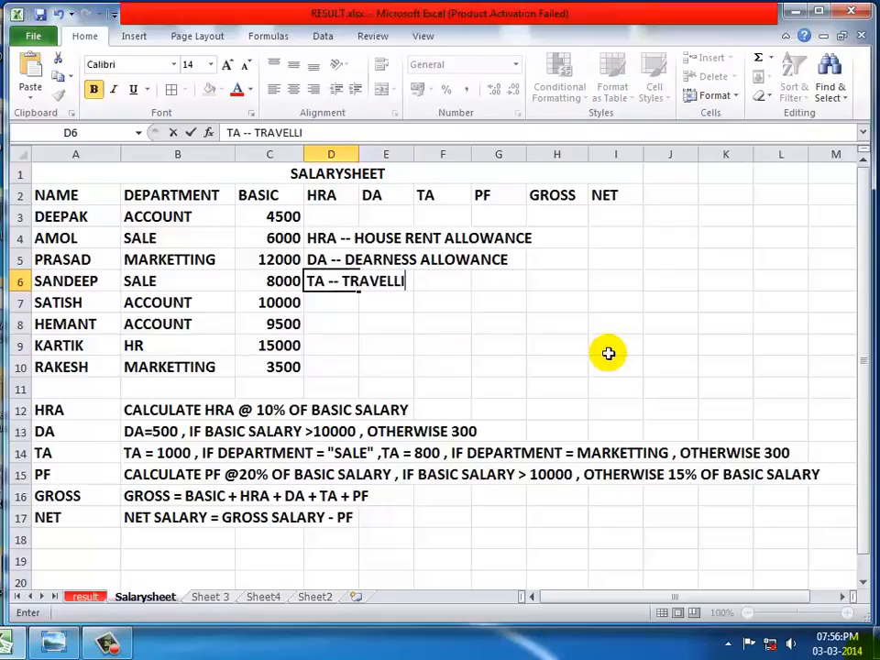
pyautogui.write('NG ALL')
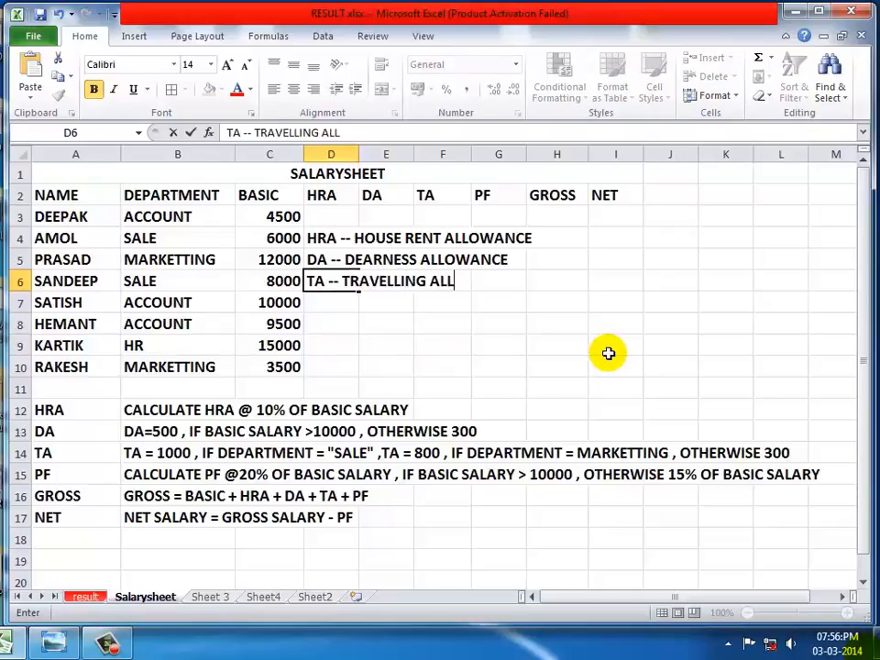
pyautogui.write('OWNACE')
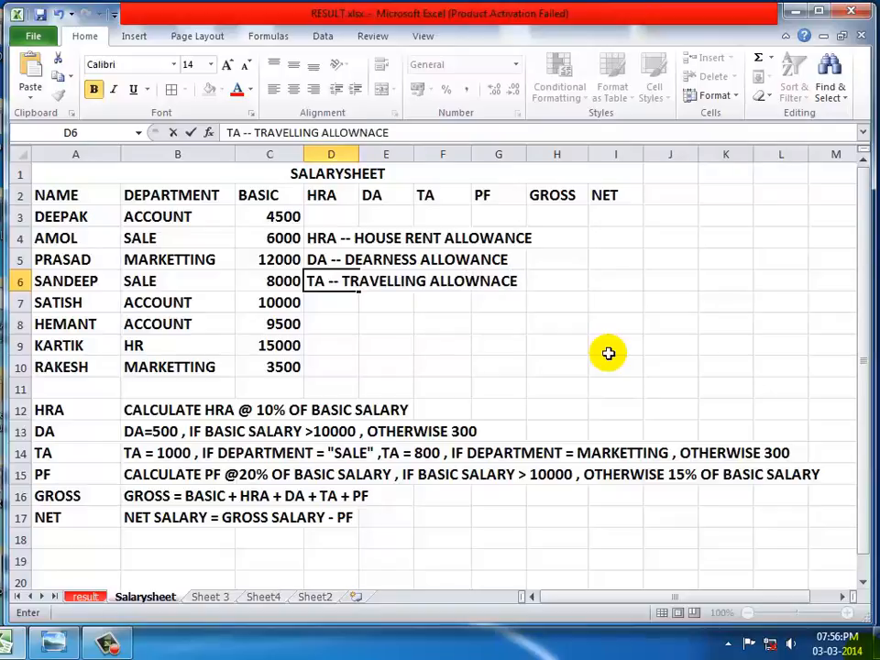
pyautogui.press('Return')
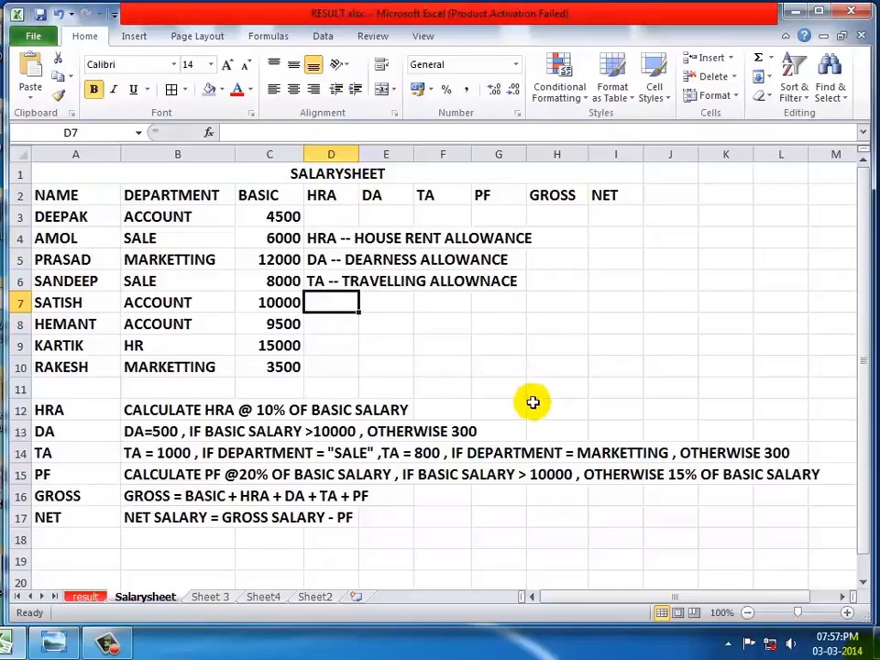
pyautogui.click(316, 280)
pyautogui.click(408, 281)
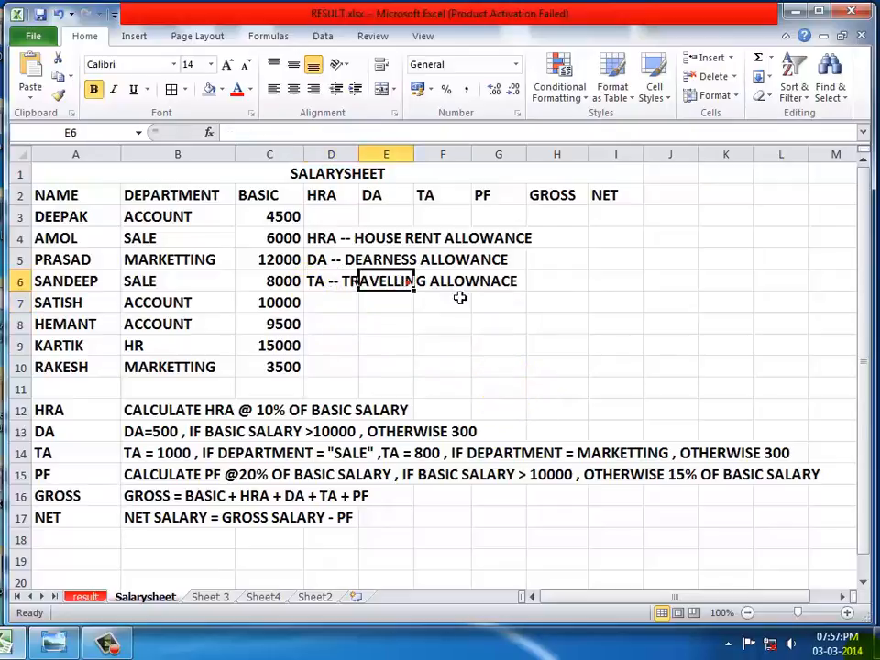
pyautogui.press('Right')
pyautogui.press('Right')
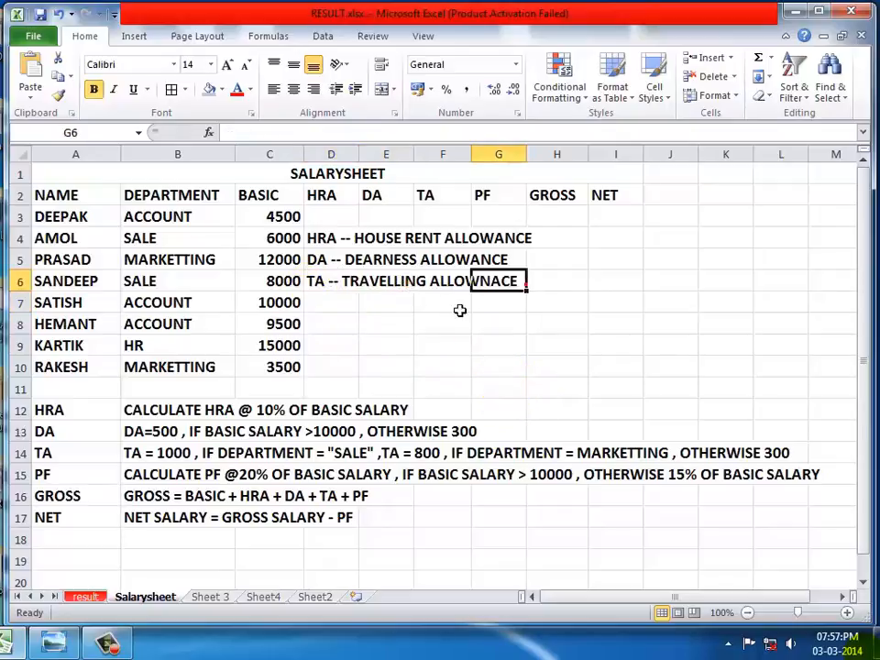
pyautogui.click(332, 298)
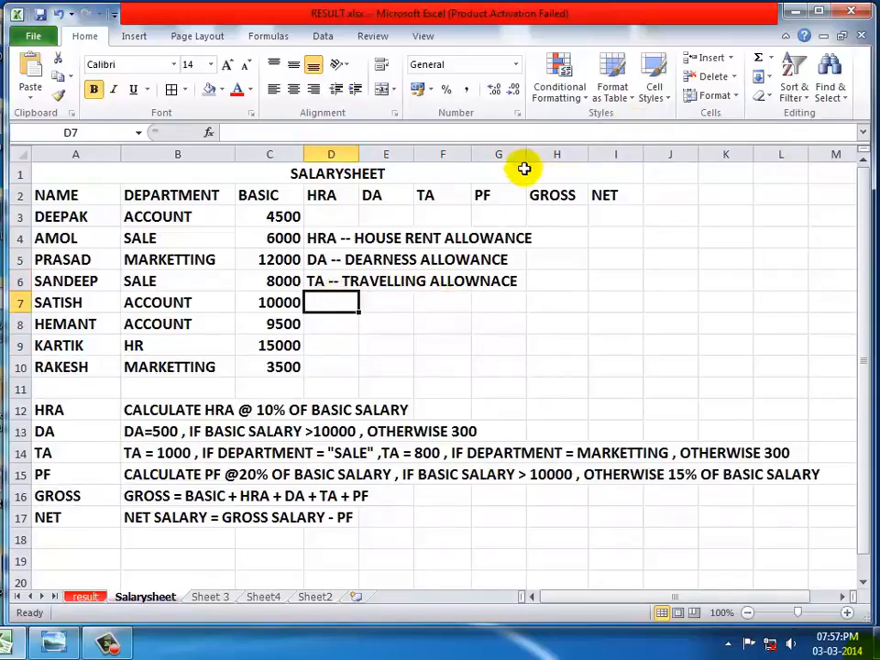
# - Enter the note "PF -- PROVIDENT FUND" in cell D7
pyautogui.write('PF')
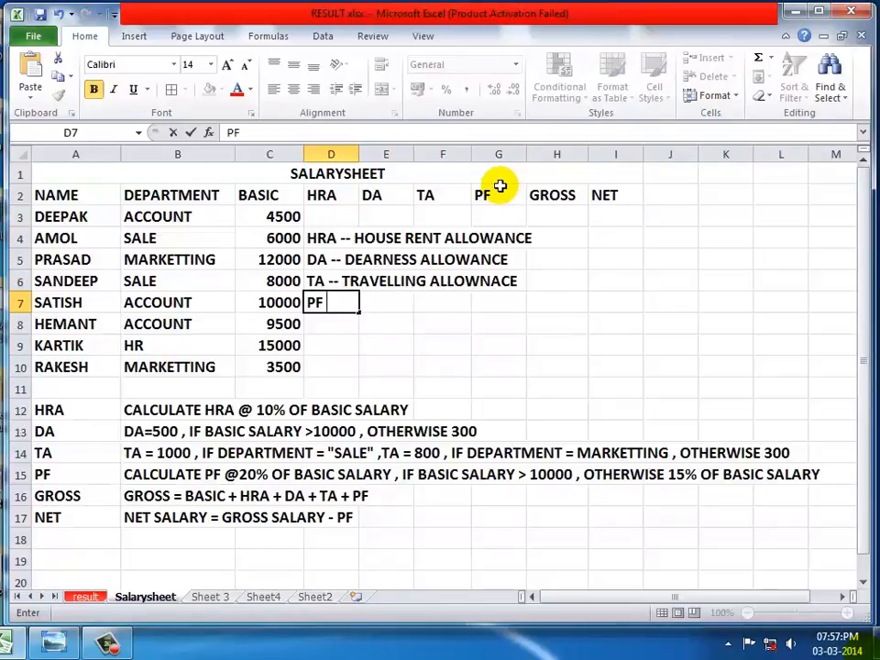
pyautogui.write(' -- POROV')
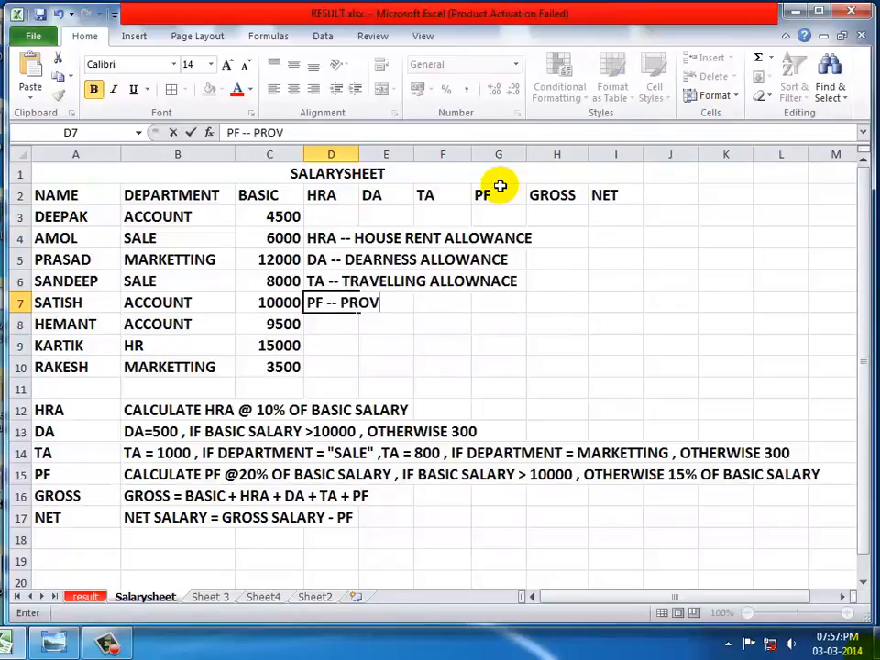
pyautogui.write('IDR')
pyautogui.press('BackSpace')
pyautogui.write('ENT')
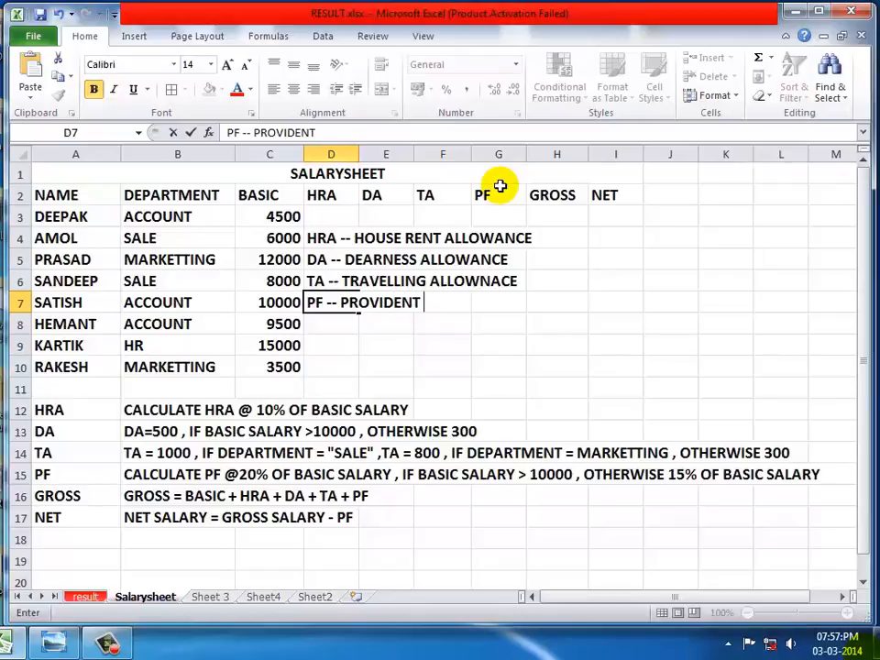
pyautogui.write(' FUN')
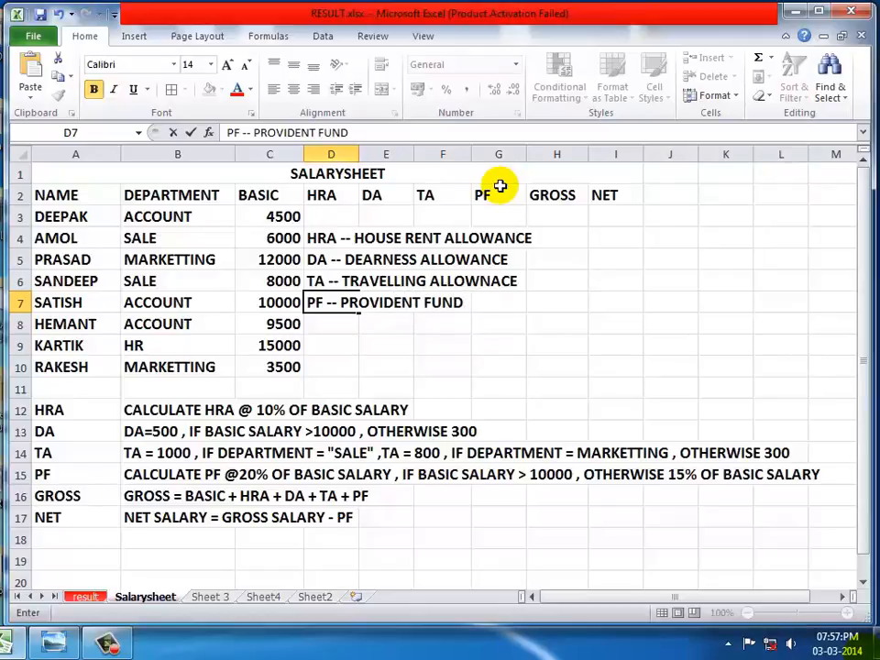
pyautogui.write('D')
pyautogui.press('Return')
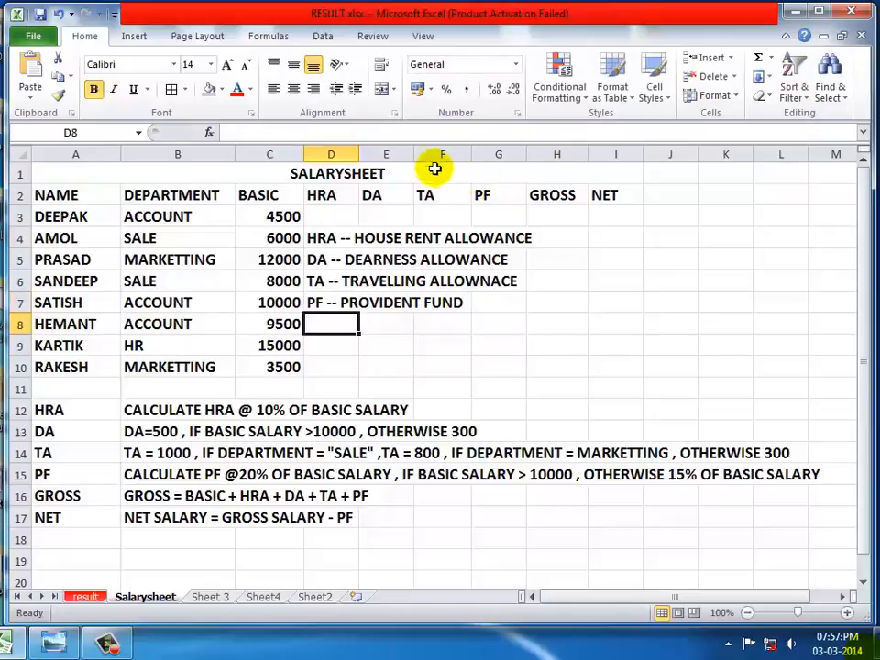
pyautogui.click(344, 303)
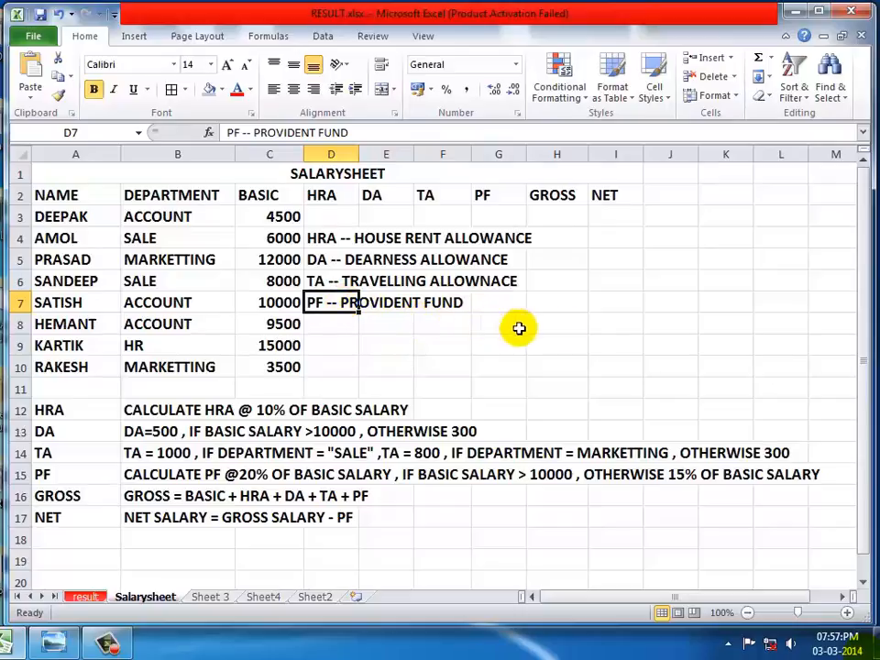
pyautogui.click(417, 327)
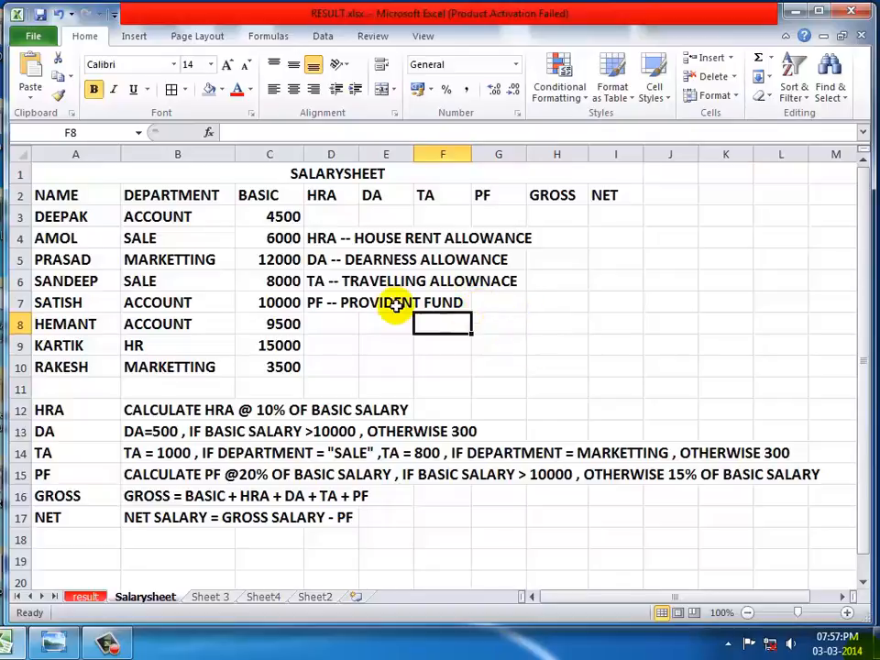
pyautogui.click(300, 302)
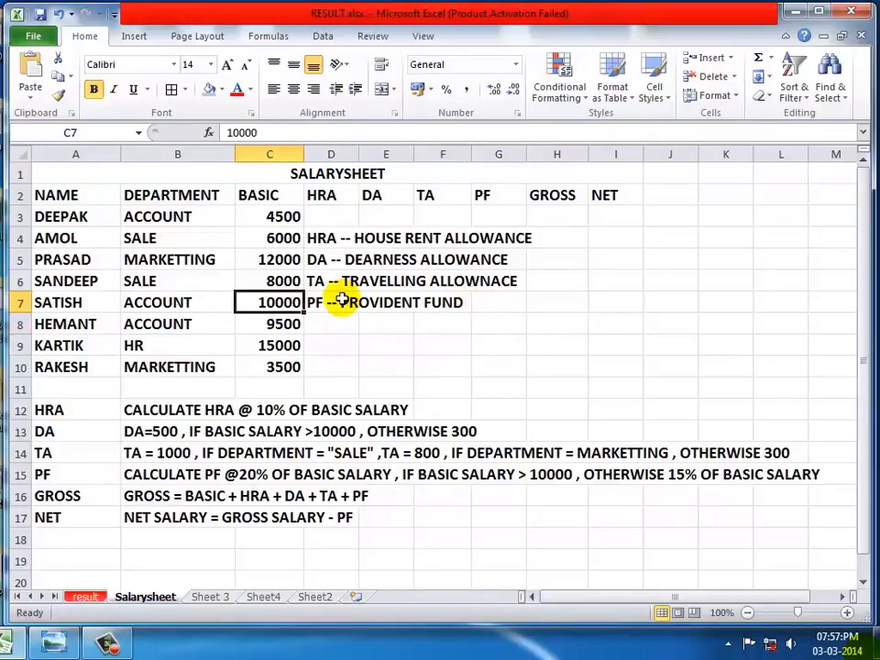
pyautogui.click(343, 302)
pyautogui.click(527, 323)
pyautogui.click(527, 322)
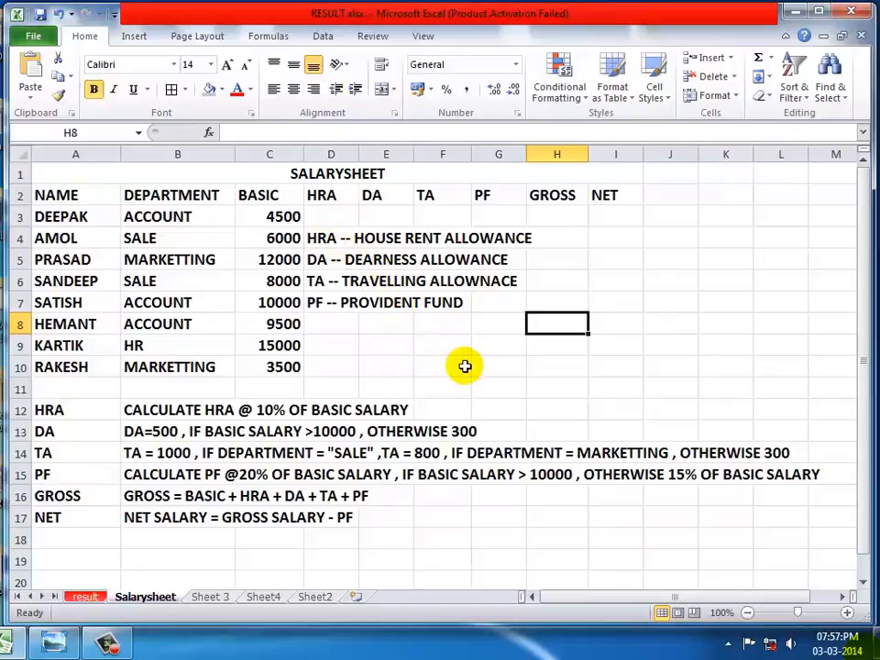
# - Clear the HRA, DA, TA and PF abbreviation notes from the range D4:H7
pyautogui.moveTo(314, 234); pyautogui.dragTo(545, 303)
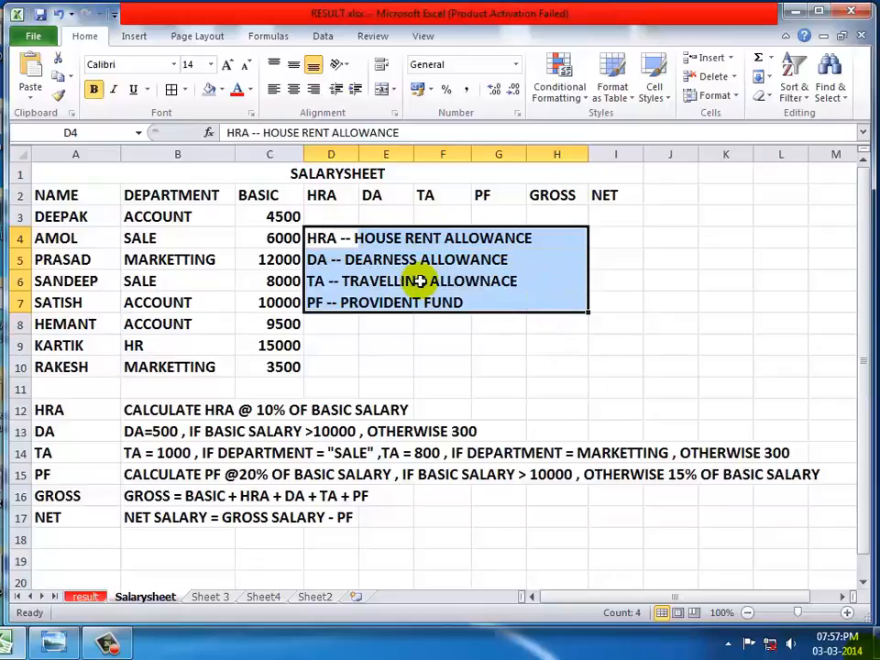
pyautogui.press('Delete')
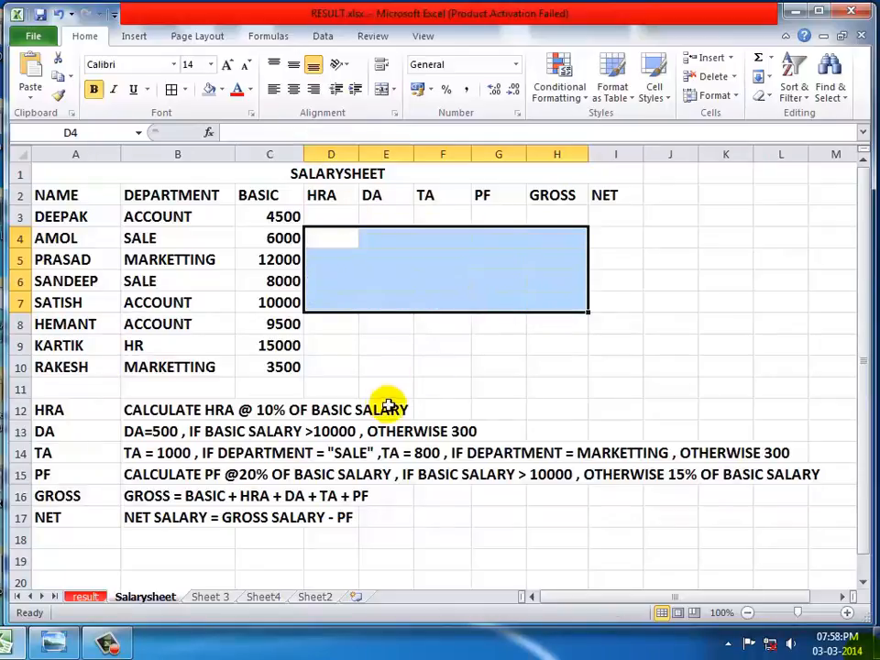
pyautogui.click(476, 403)
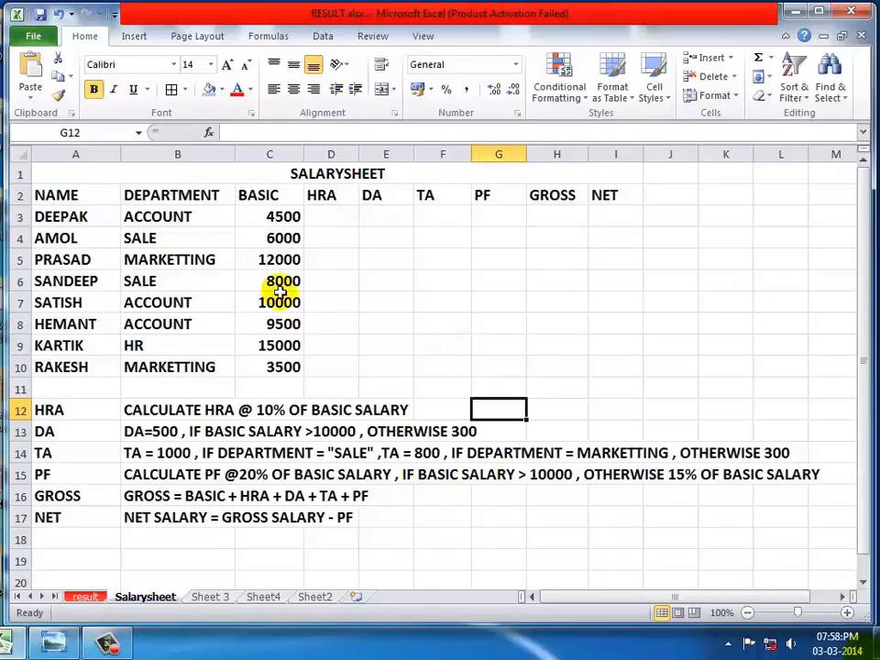
# - Examine the NAME, DEPARTMENT, BASIC and HRA headings and the employees' department and basic salary entries
pyautogui.click(40, 196)
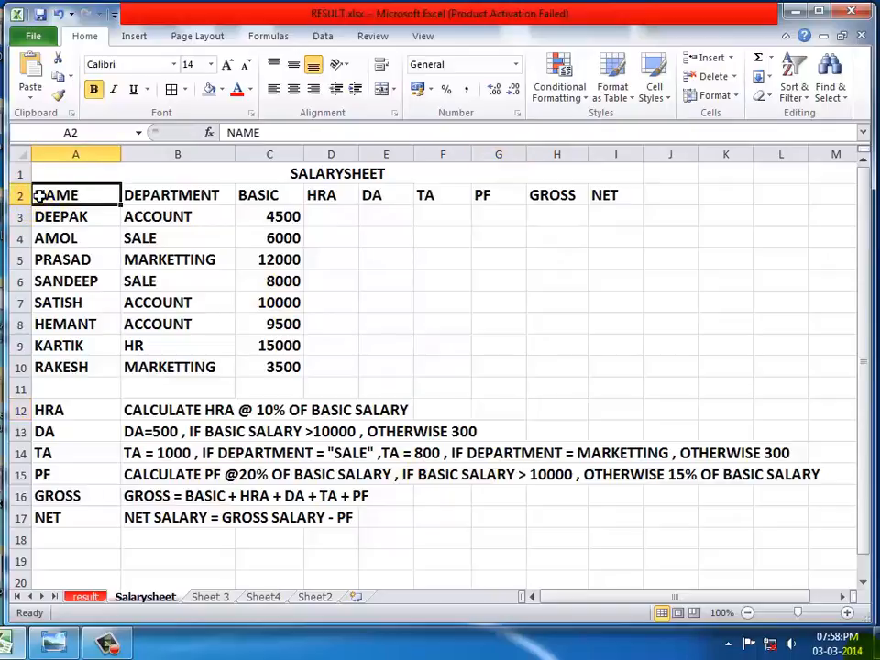
pyautogui.click(179, 198)
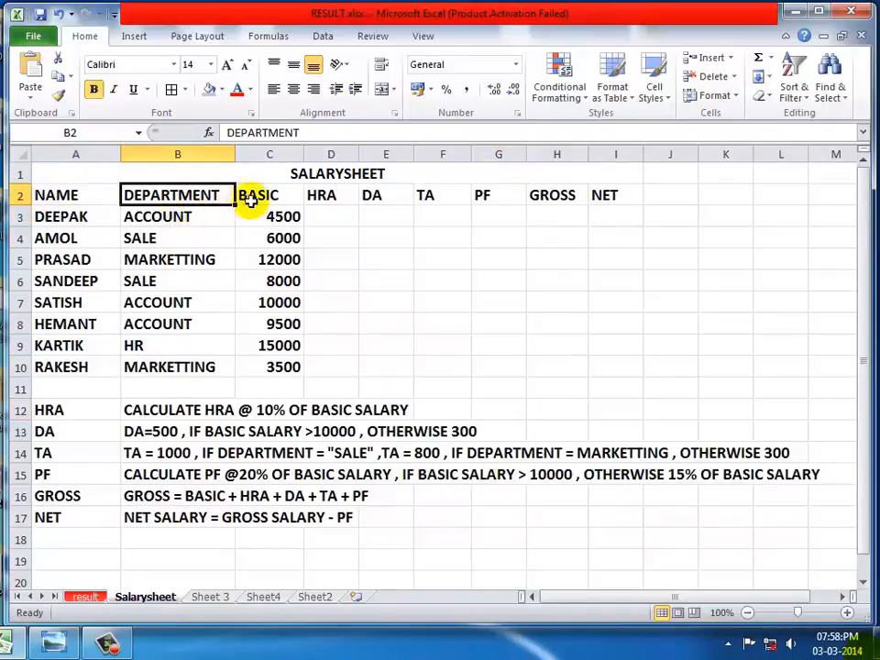
pyautogui.click(253, 198)
pyautogui.click(174, 210)
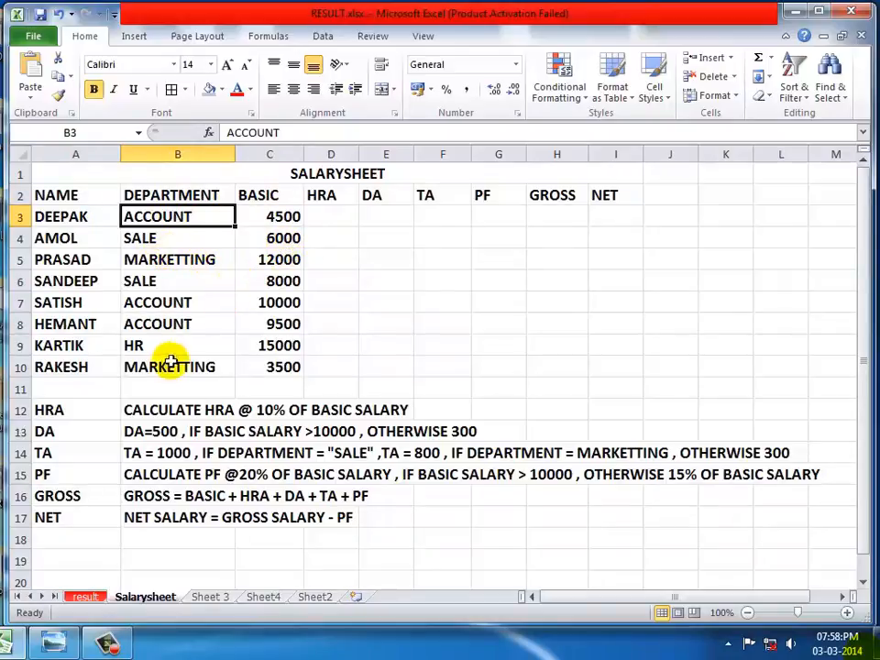
pyautogui.click(264, 218)
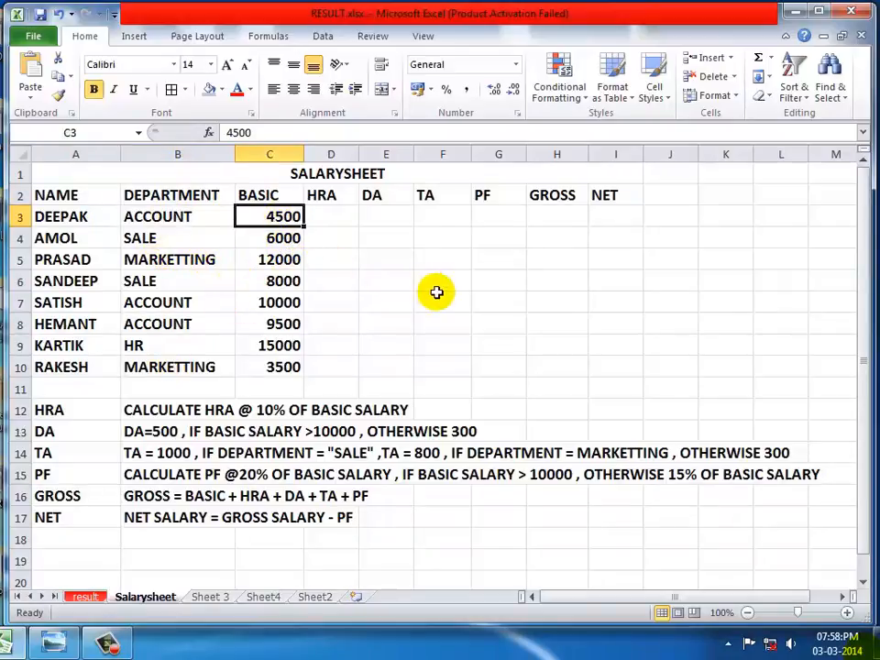
pyautogui.press('Down')
pyautogui.press('Down')
pyautogui.press('Down')
pyautogui.press('Down')
pyautogui.press('Down')
pyautogui.press('Down')
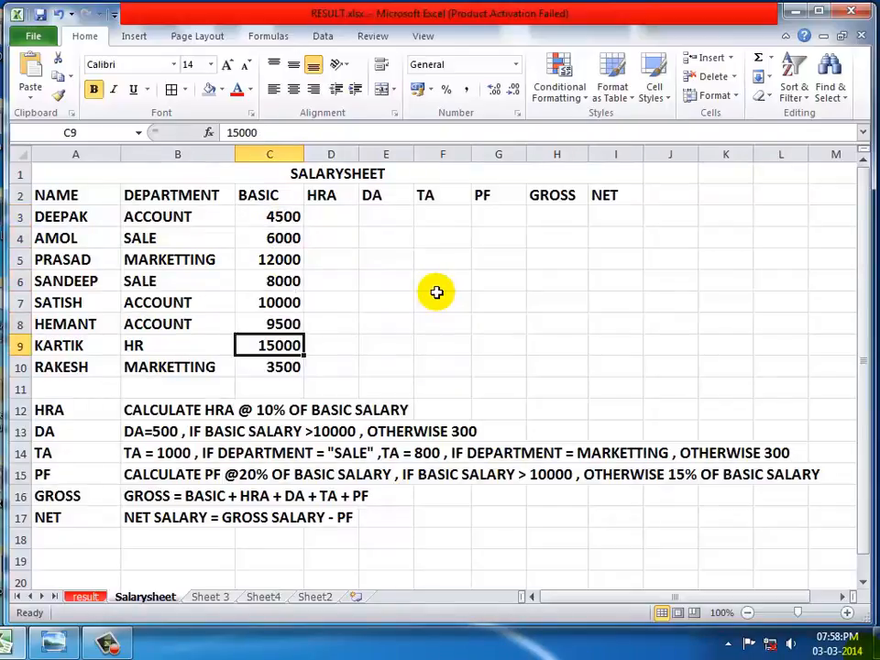
pyautogui.click(325, 192)
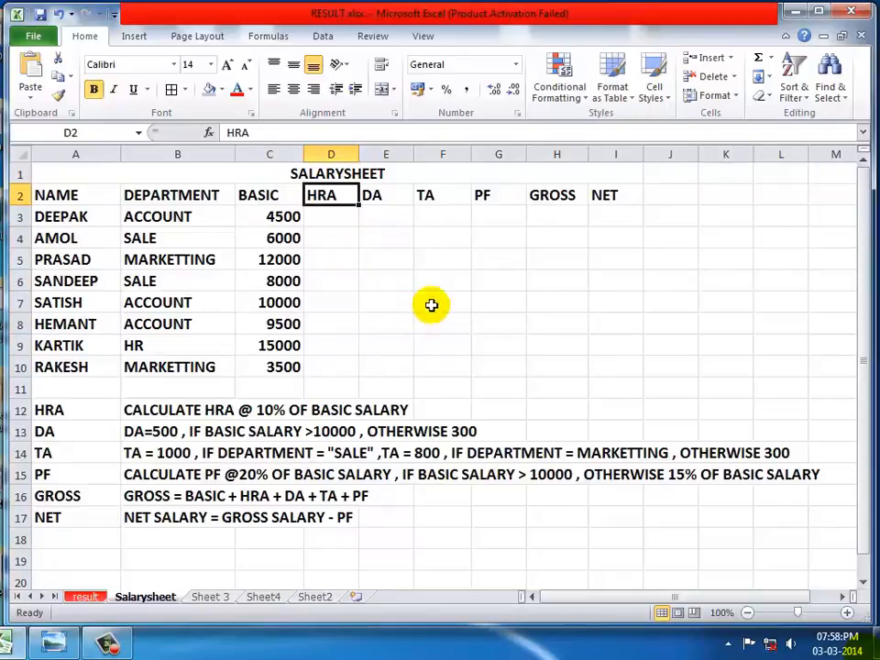
# - Examine the calculation rules in rows 12 to 17, especially the HRA rule in row 12
pyautogui.moveTo(55, 408); pyautogui.dragTo(344, 538)
pyautogui.click(500, 539)
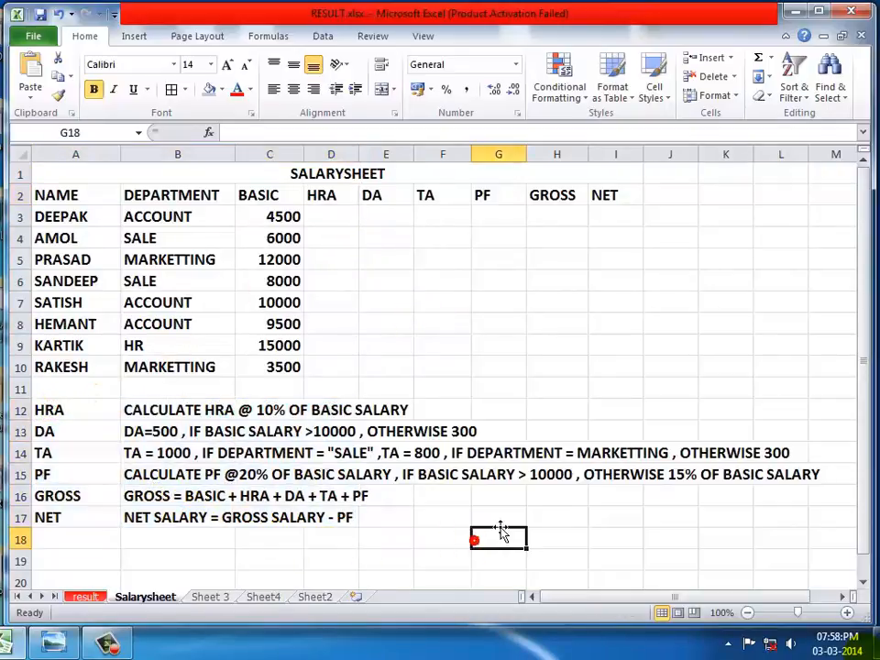
pyautogui.click(55, 412)
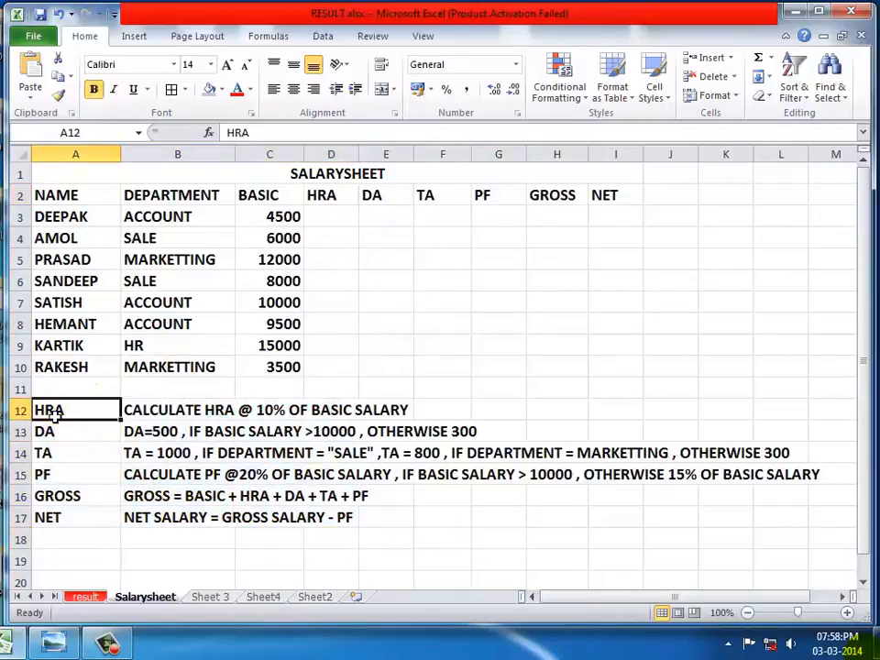
pyautogui.click(151, 410)
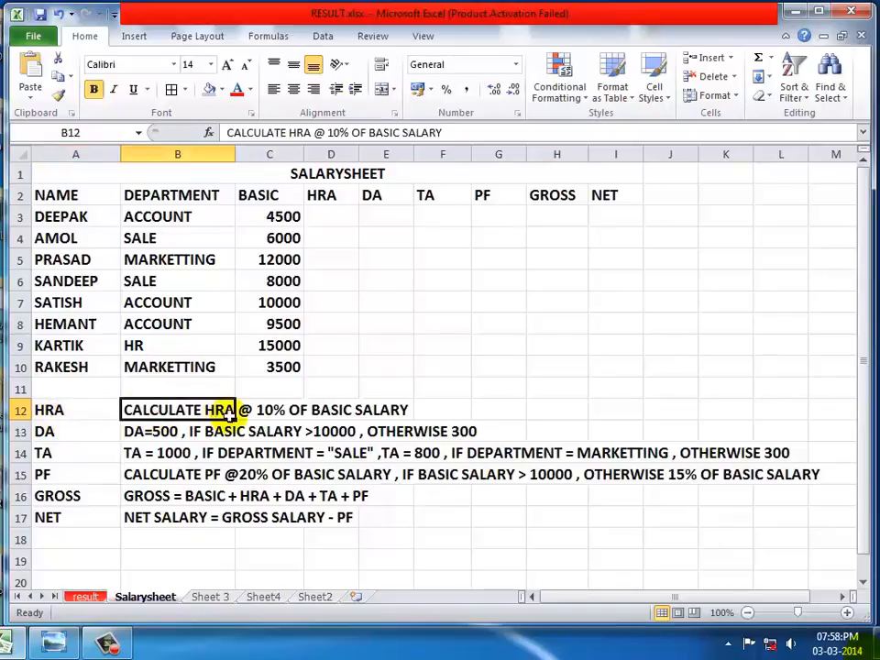
pyautogui.press('Down')
pyautogui.press('Right')
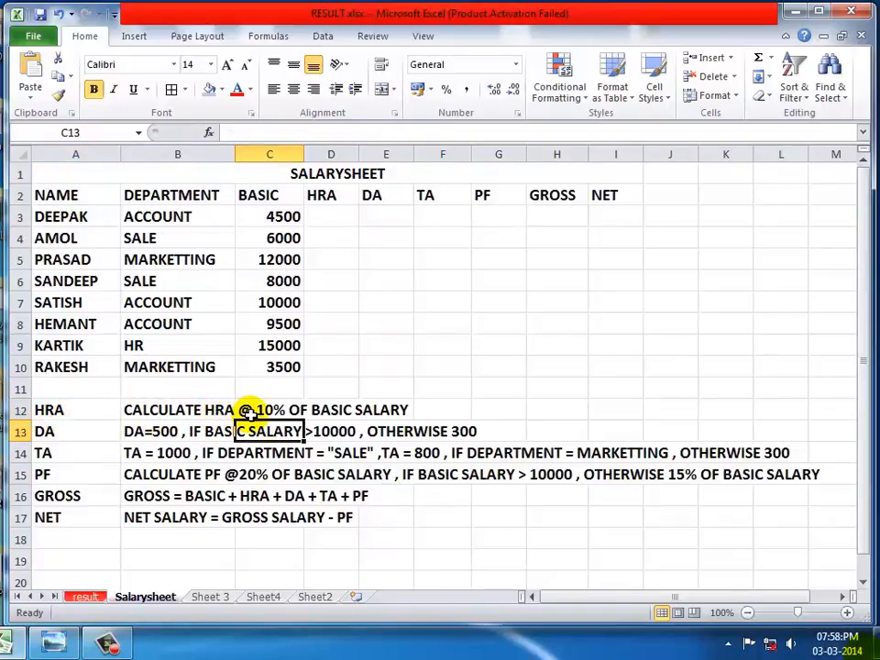
pyautogui.moveTo(242, 409); pyautogui.dragTo(361, 413)
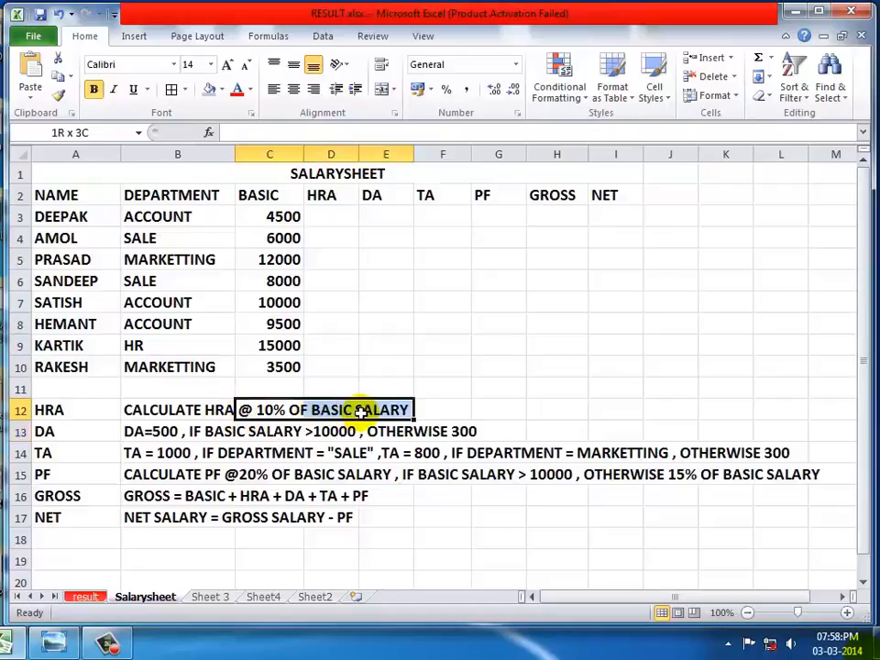
pyautogui.click(455, 410)
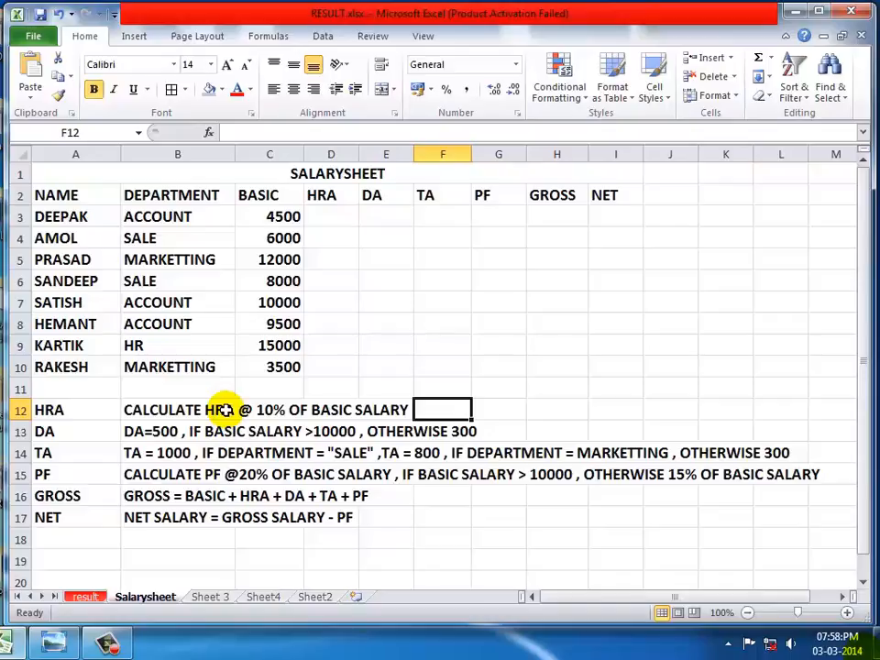
# - Begin the first employee's HRA formula in cell D3 with a reference to the basic salary in C3
pyautogui.click(323, 212)
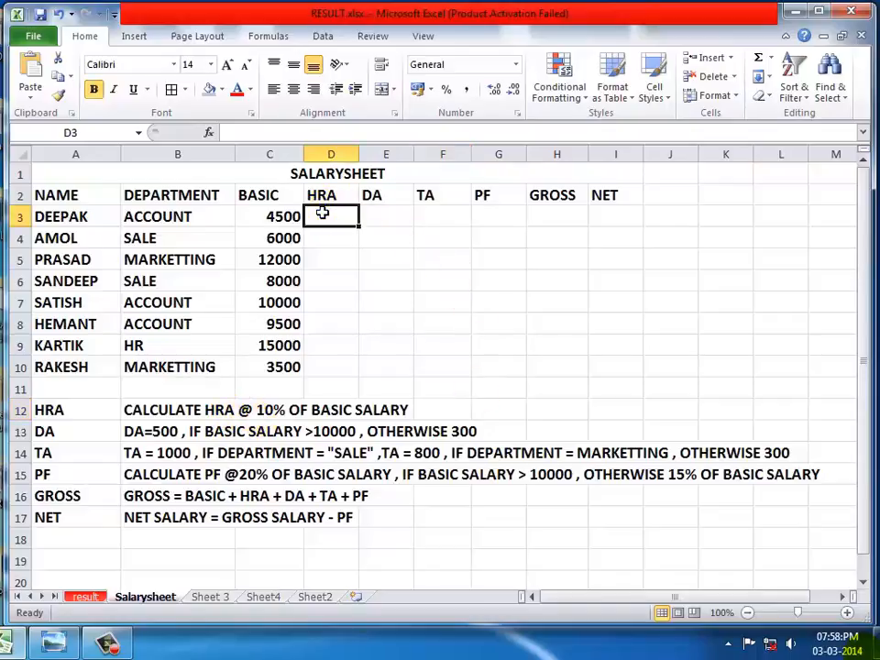
pyautogui.click(322, 212)
pyautogui.write('=')
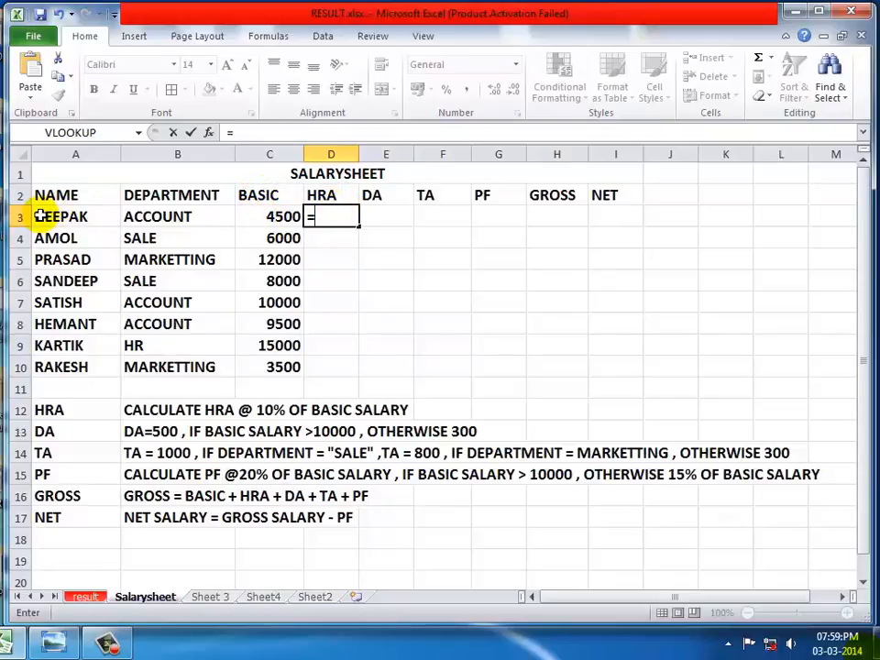
pyautogui.click(254, 215)
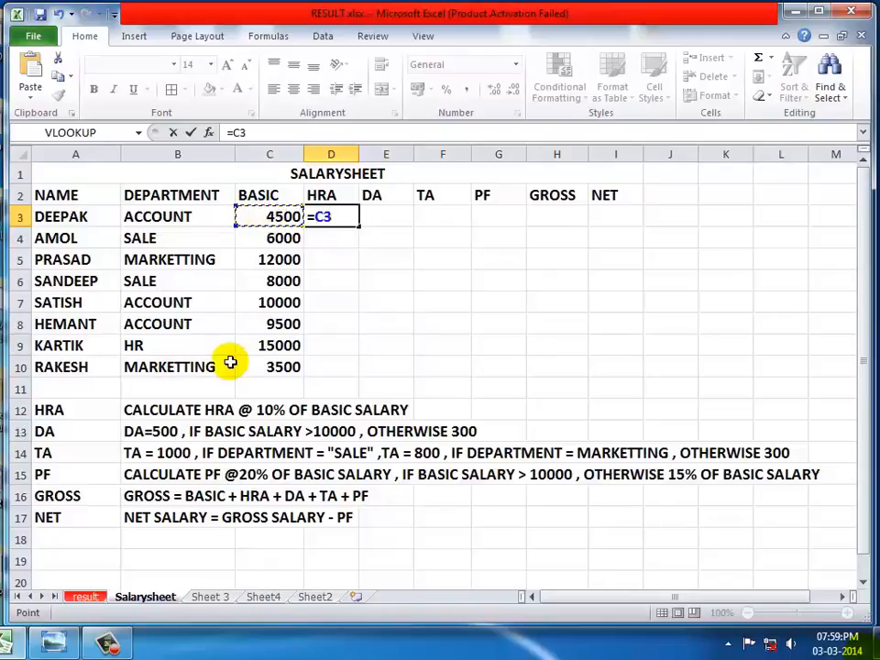
# - Switch to the keyboard picture Q.jpg in Windows Photo Viewer, look at the multiplication key, and return to the Excel salary sheet
pyautogui.click(57, 645)
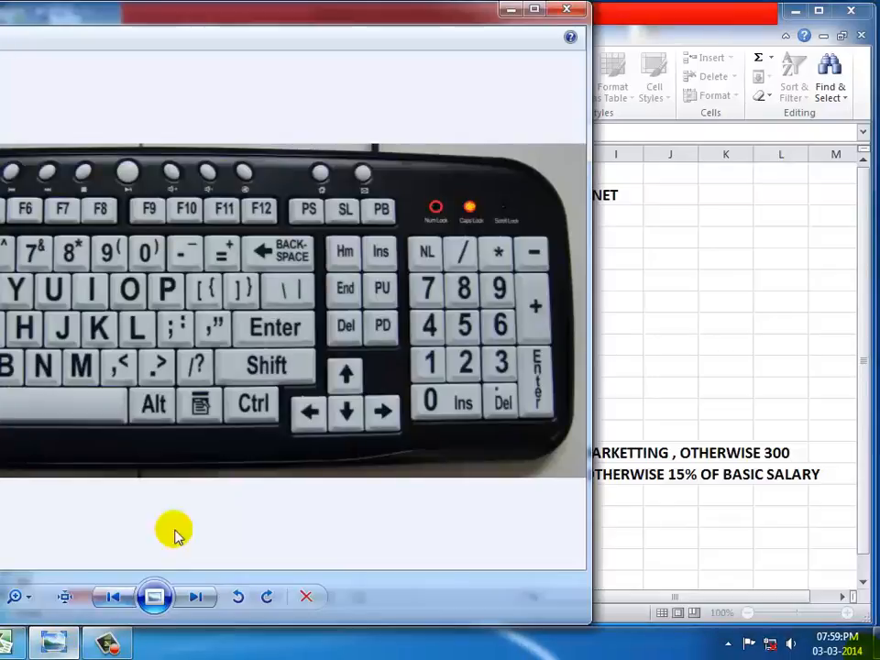
pyautogui.moveTo(174, 13); pyautogui.dragTo(454, 14)
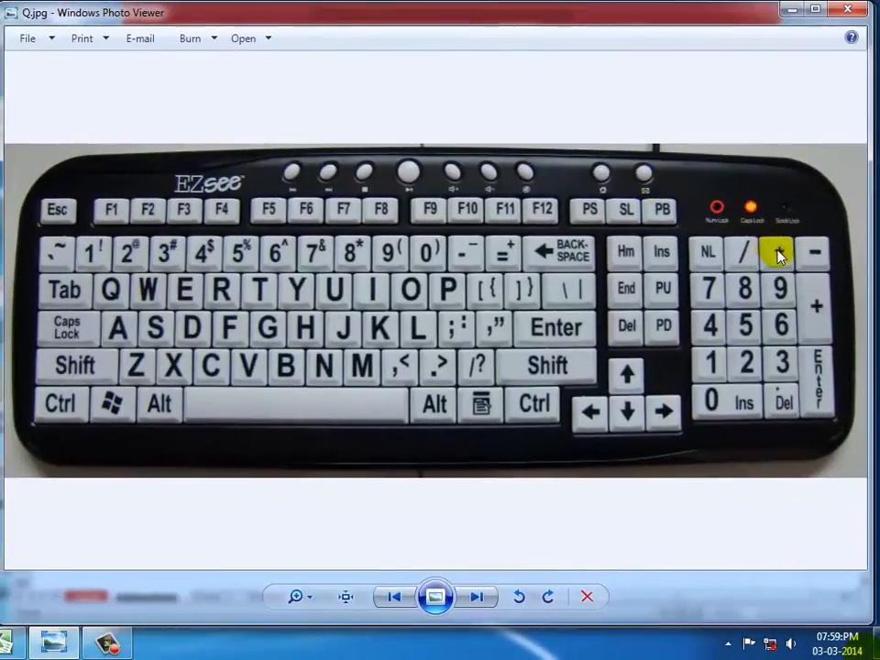
pyautogui.click(789, 11)
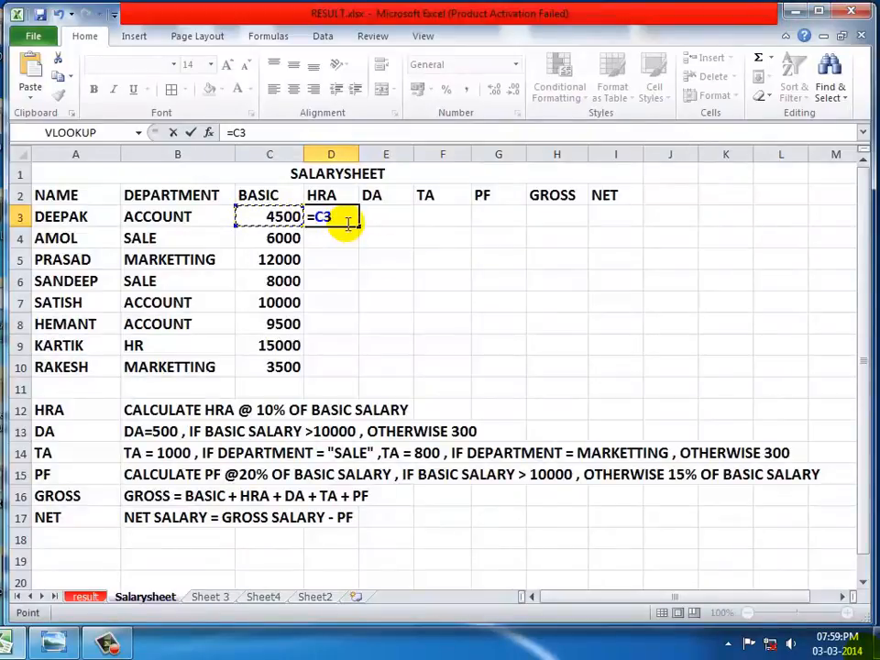
# - Complete the HRA formula in D3 as =C3*10% and fill it down through D10 for all employees
pyautogui.write('*')
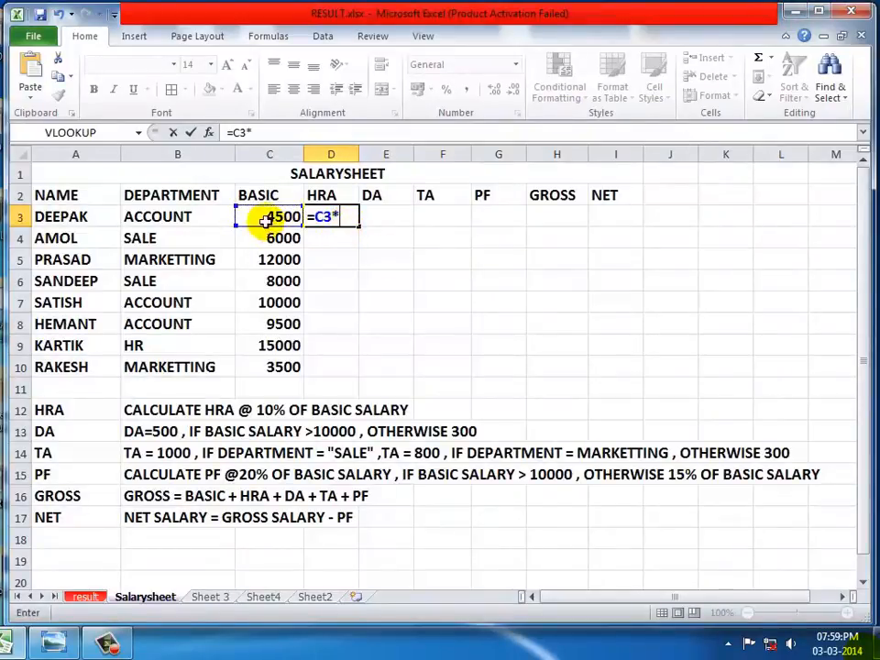
pyautogui.write('1')
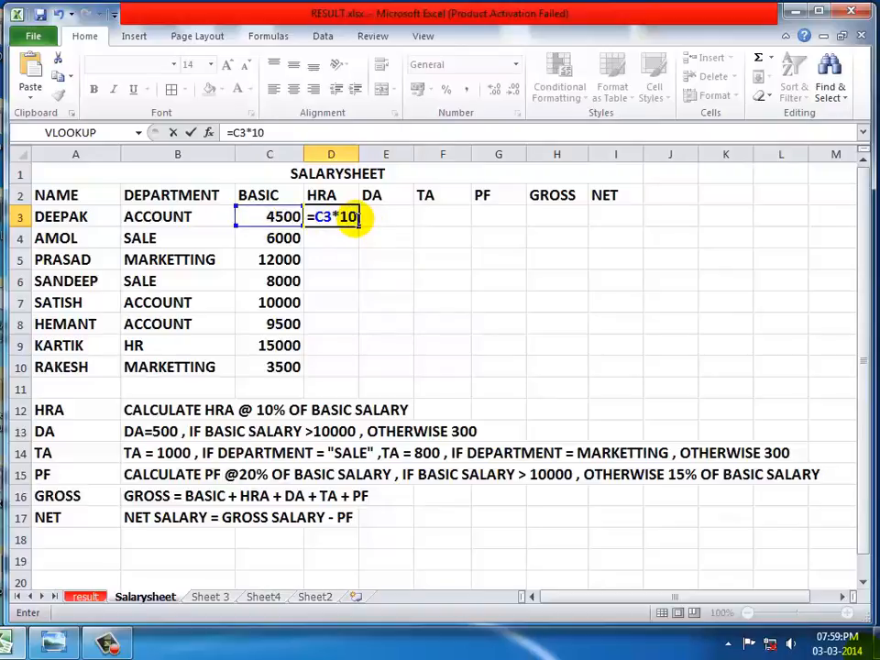
pyautogui.write('0')
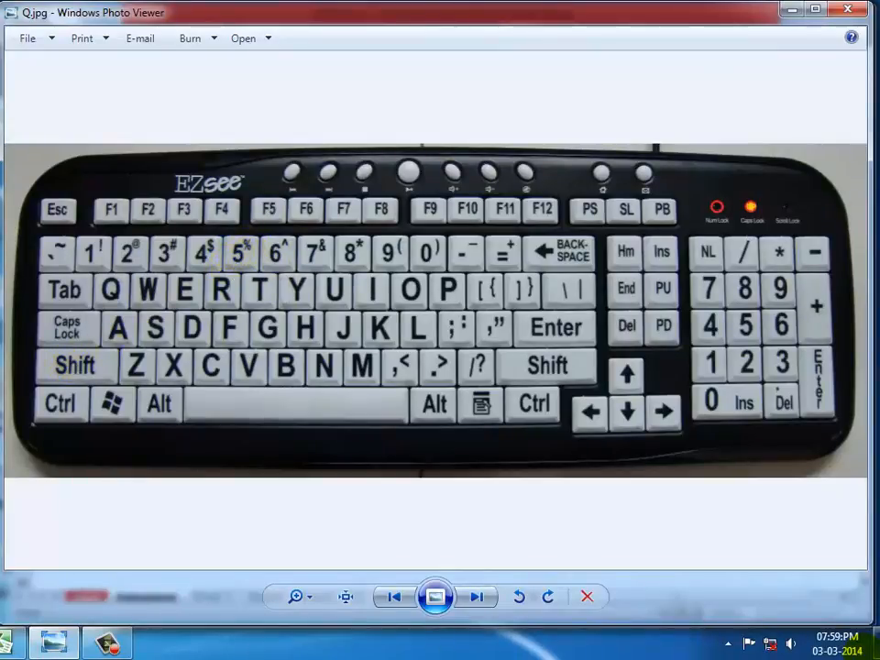
pyautogui.click(791, 10)
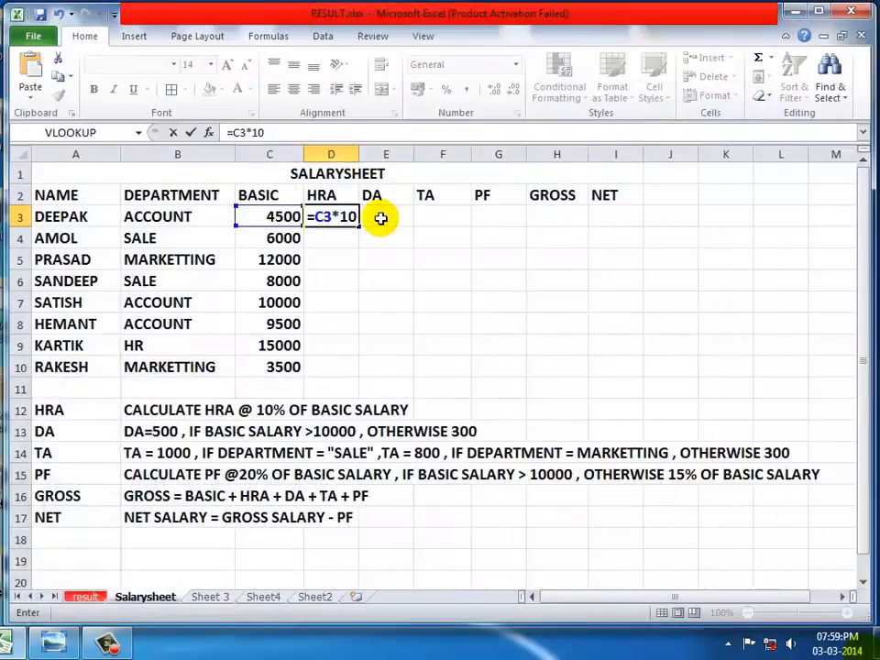
pyautogui.write('%')
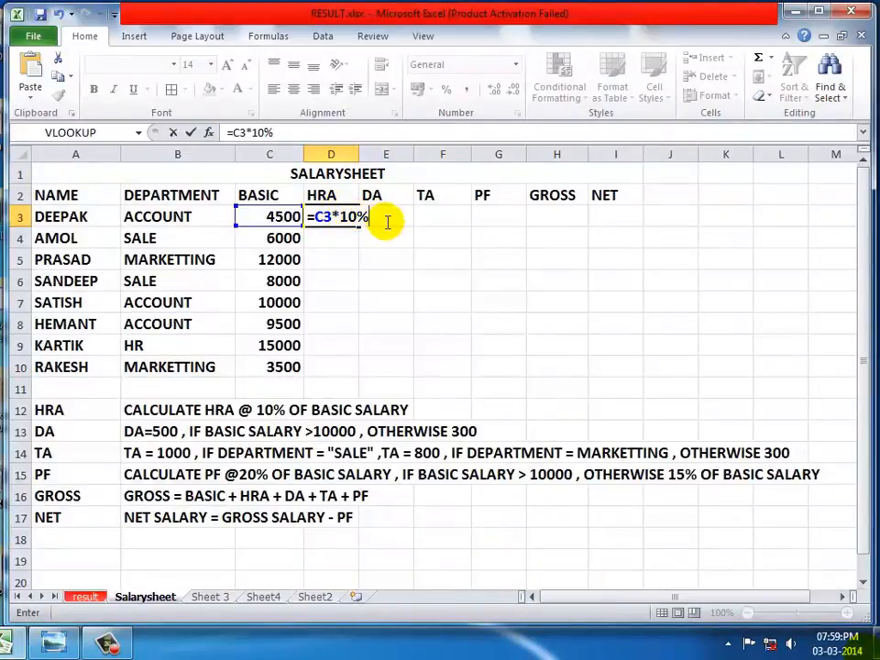
pyautogui.press('Return')
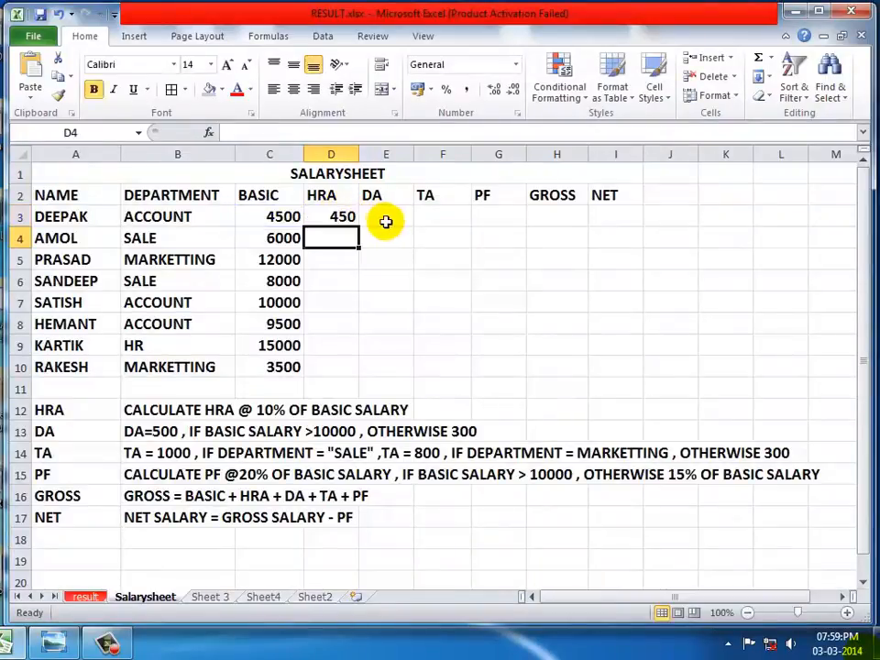
pyautogui.click(333, 214)
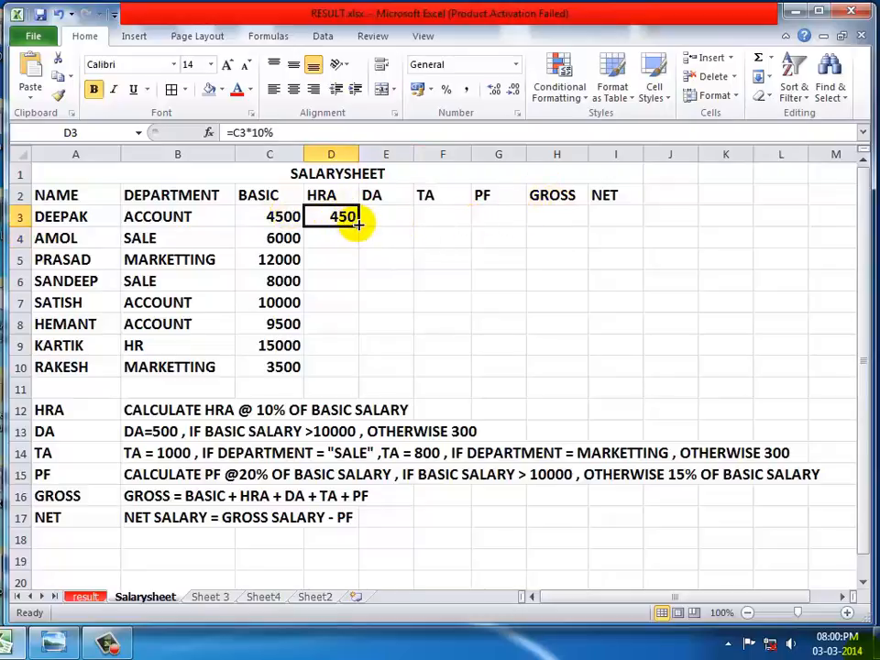
pyautogui.moveTo(358, 224); pyautogui.dragTo(359, 374)
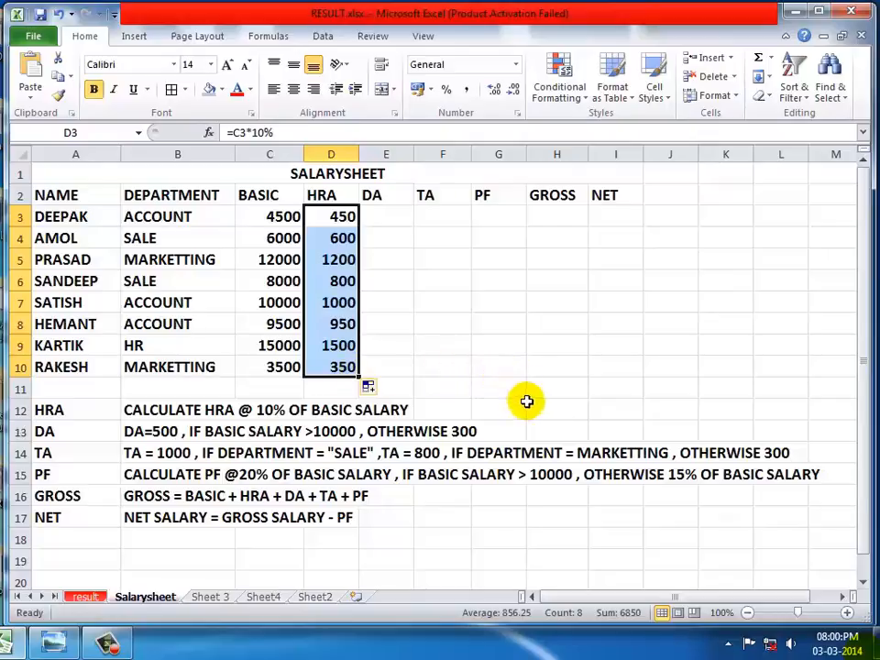
# - Note the HRA calculation as the text BASIC * 10% in cell B19
pyautogui.click(170, 559)
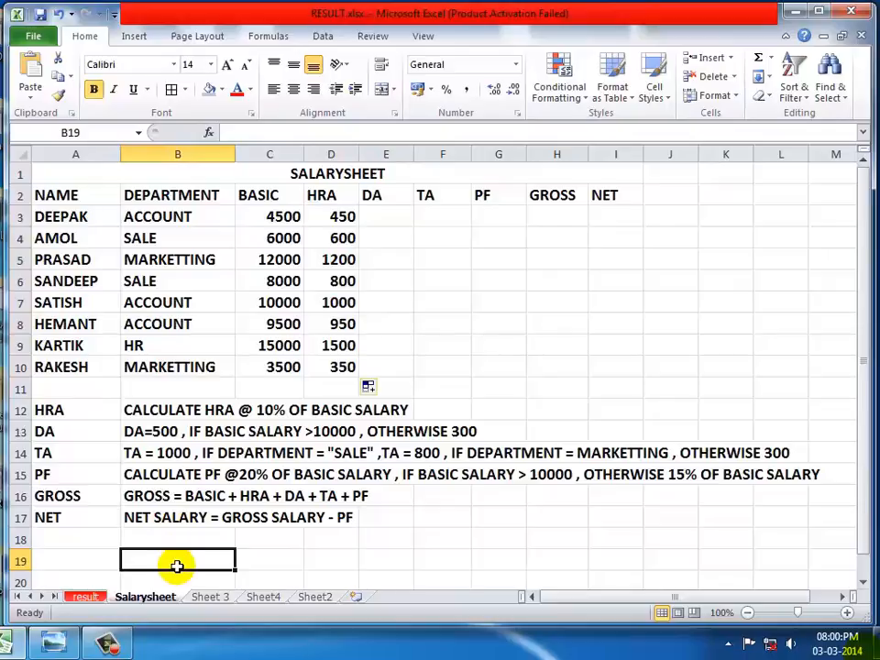
pyautogui.write("'BASIC * 10%")
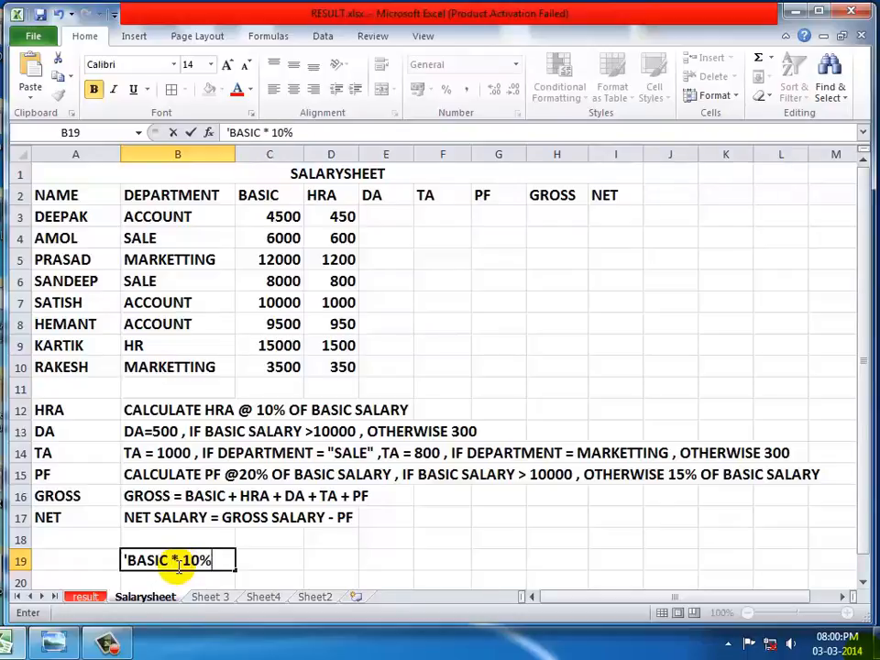
pyautogui.press('Return')
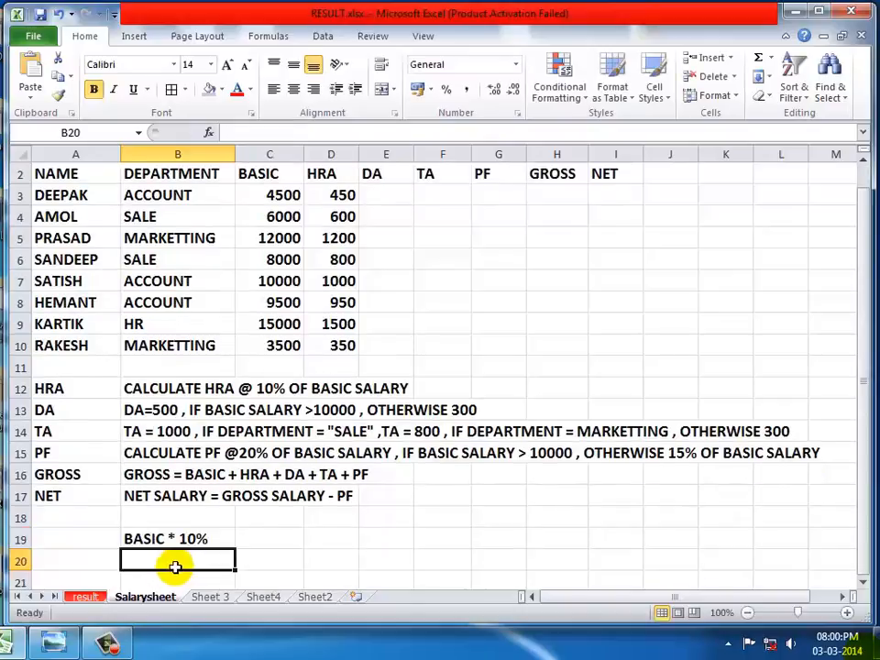
pyautogui.scroll(1, 174, 566)
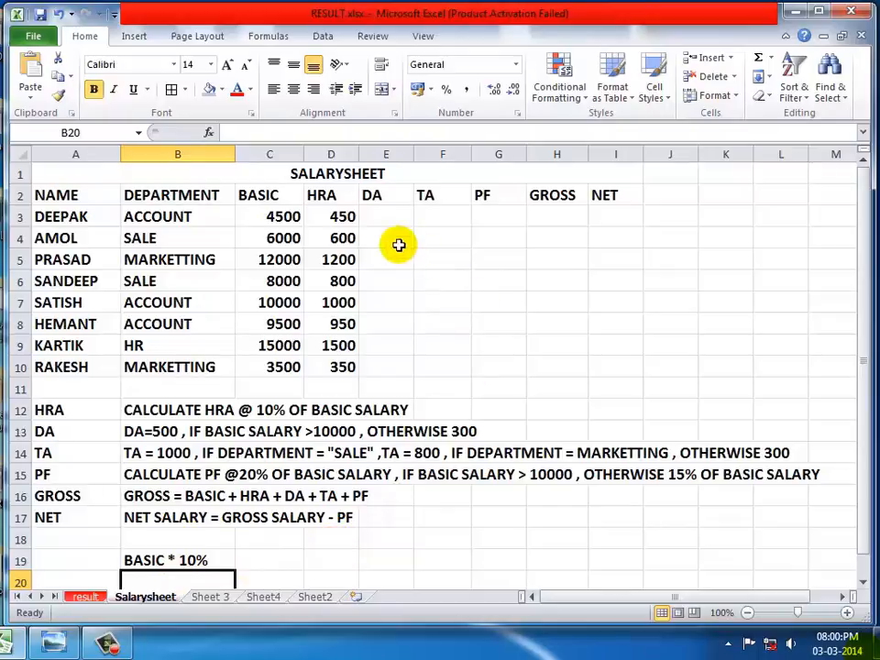
# - Examine the DA rule in row 13 and compare its 10000 threshold with the basic salaries in C5, C7 and C9
pyautogui.click(388, 214)
pyautogui.click(389, 214)
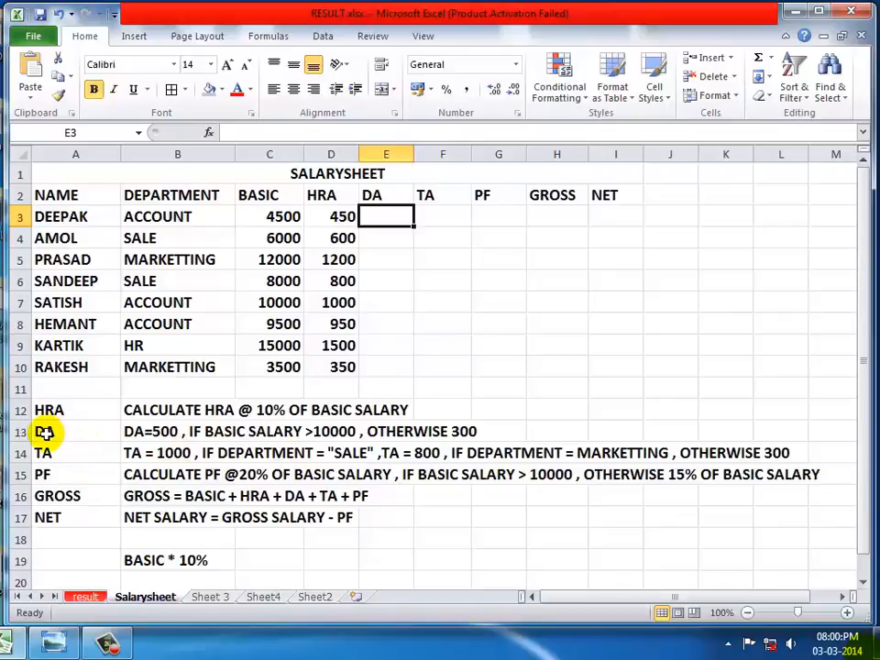
pyautogui.click(136, 431)
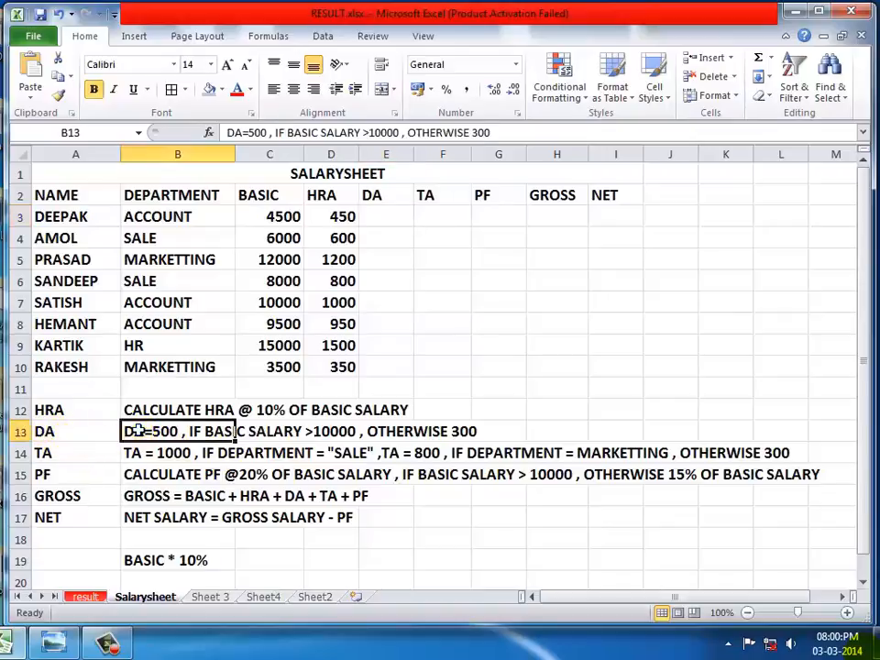
pyautogui.click(337, 519)
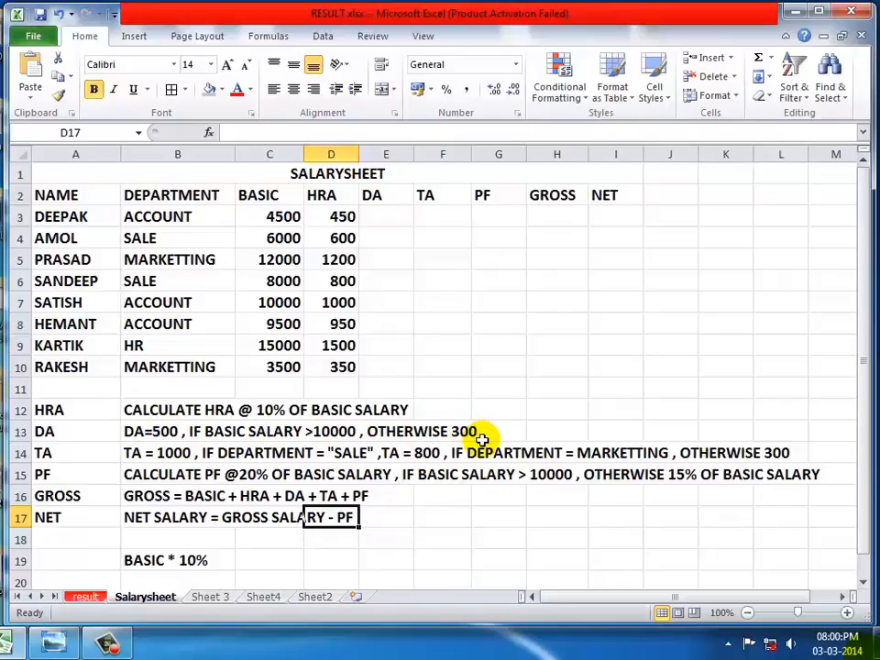
pyautogui.click(137, 431)
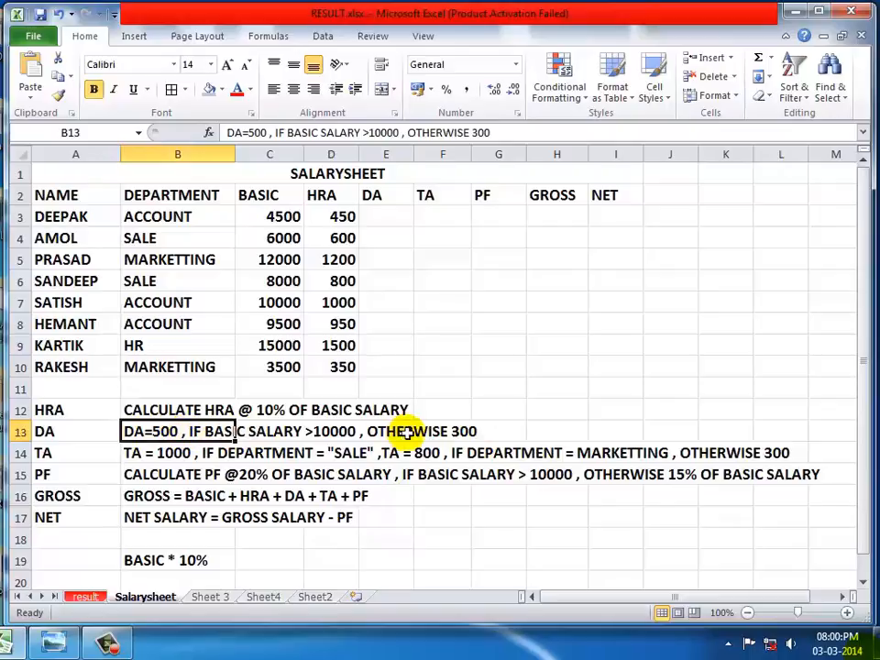
pyautogui.click(463, 430)
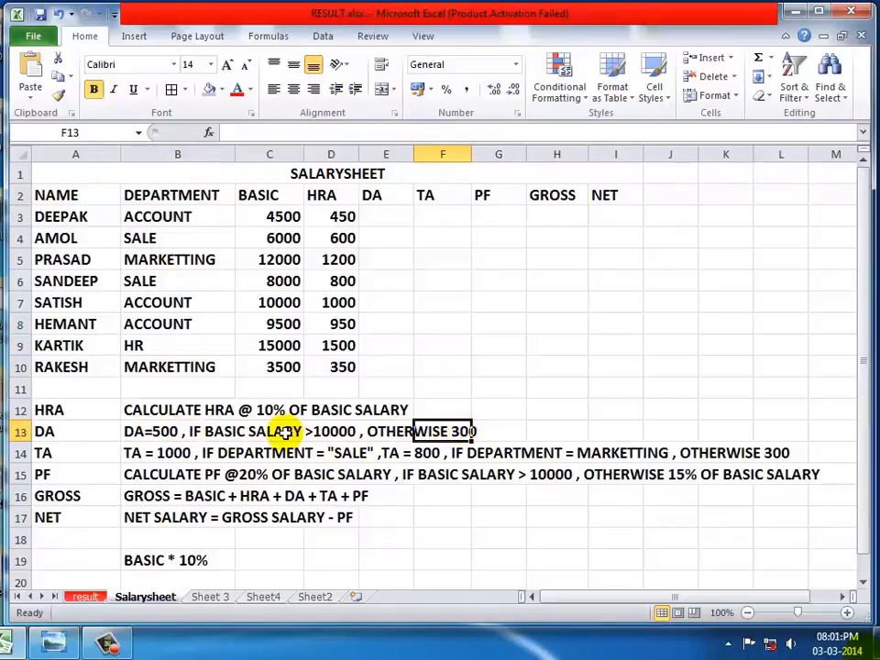
pyautogui.click(258, 258)
pyautogui.click(253, 303)
pyautogui.click(257, 344)
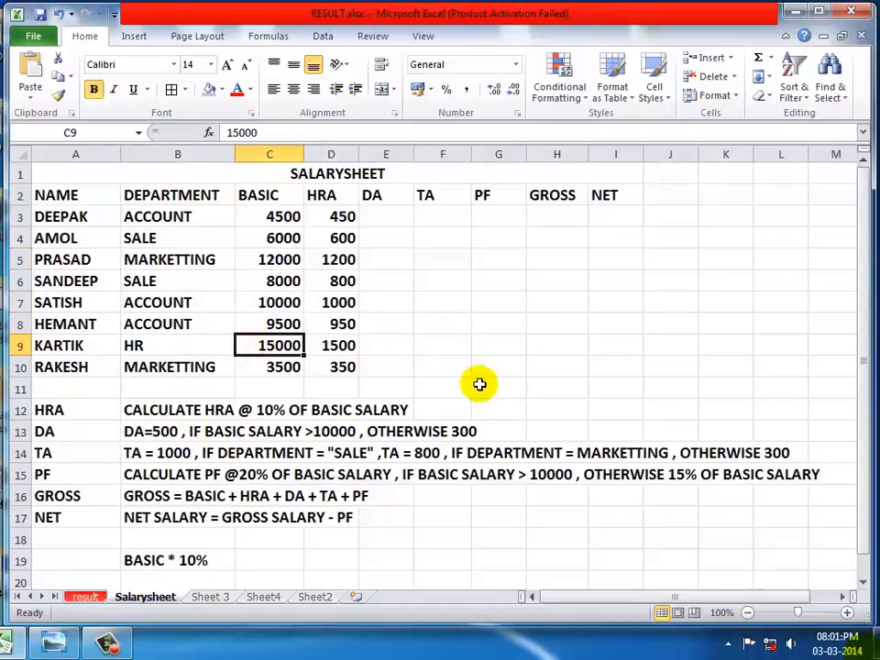
pyautogui.click(458, 430)
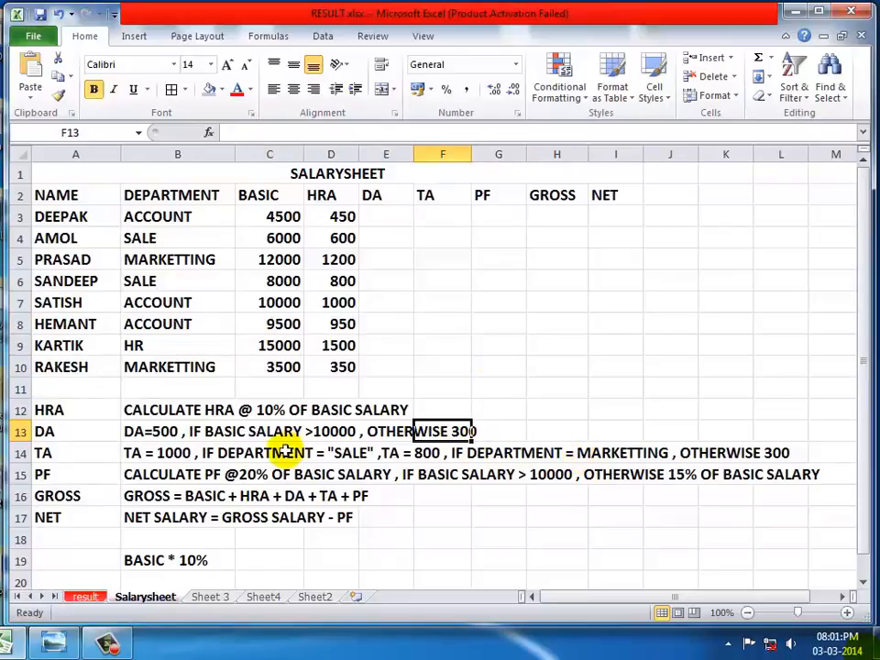
pyautogui.click(177, 430)
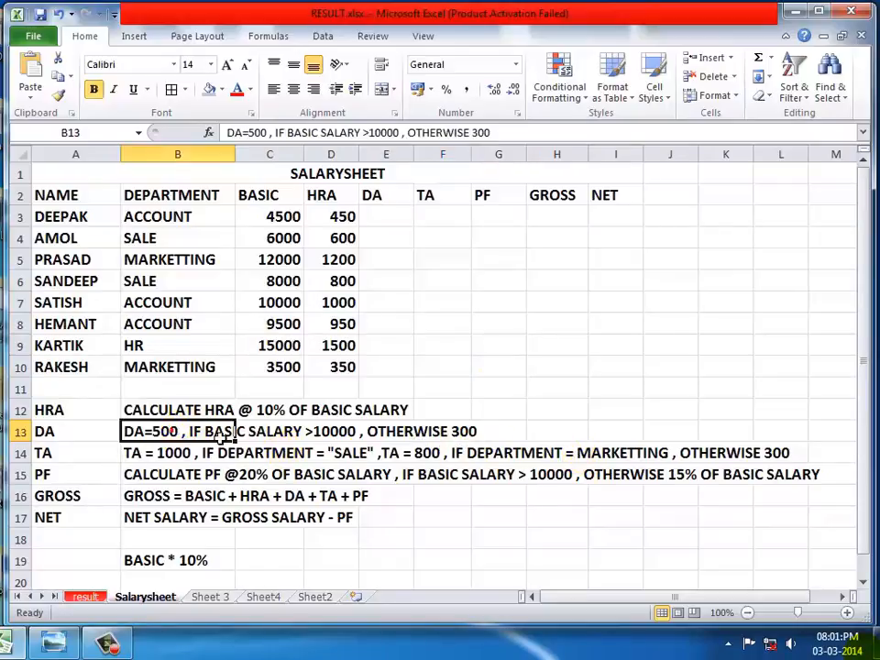
pyautogui.click(252, 438)
pyautogui.click(336, 439)
pyautogui.click(453, 431)
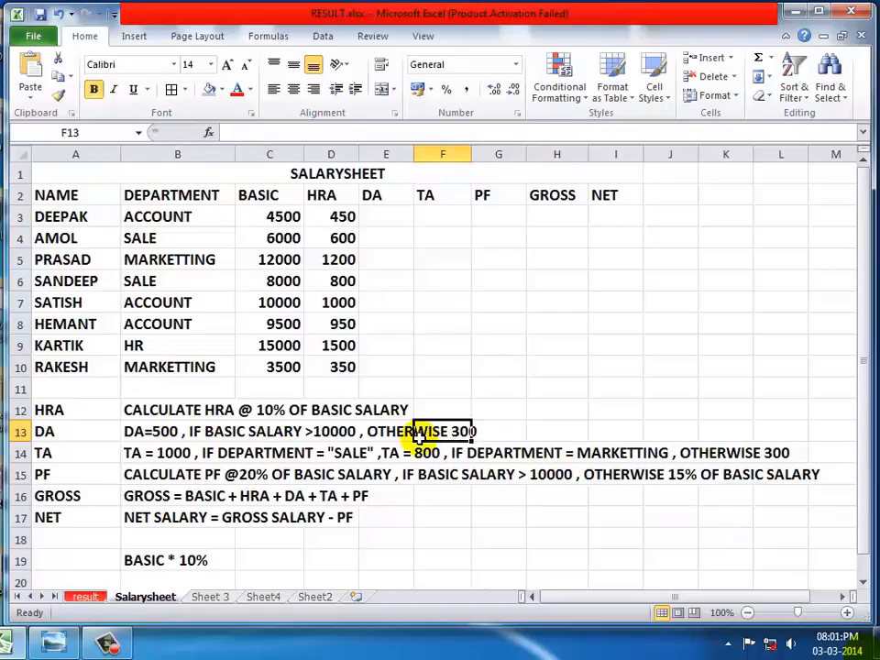
pyautogui.click(177, 426)
pyautogui.click(440, 432)
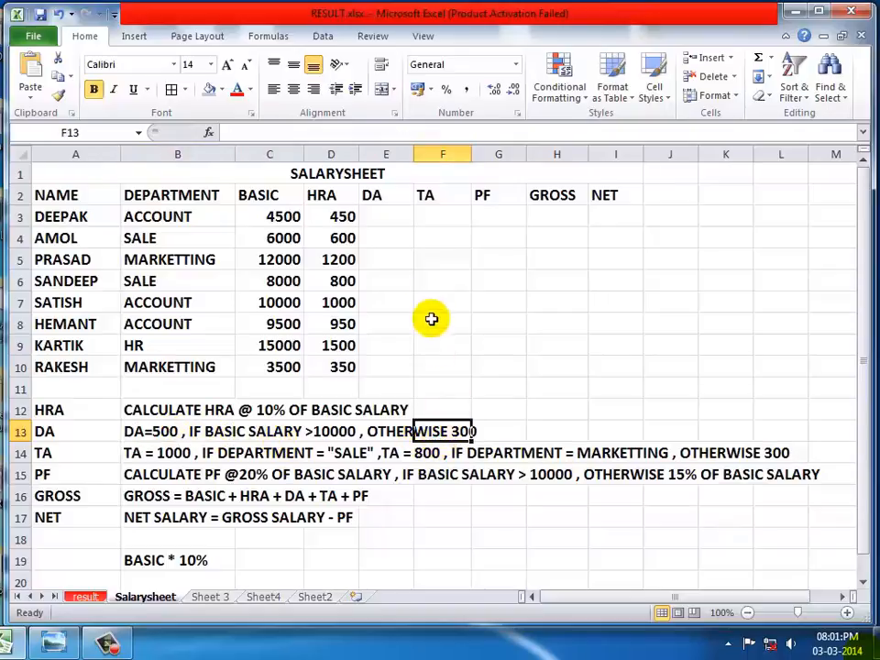
pyautogui.click(383, 214)
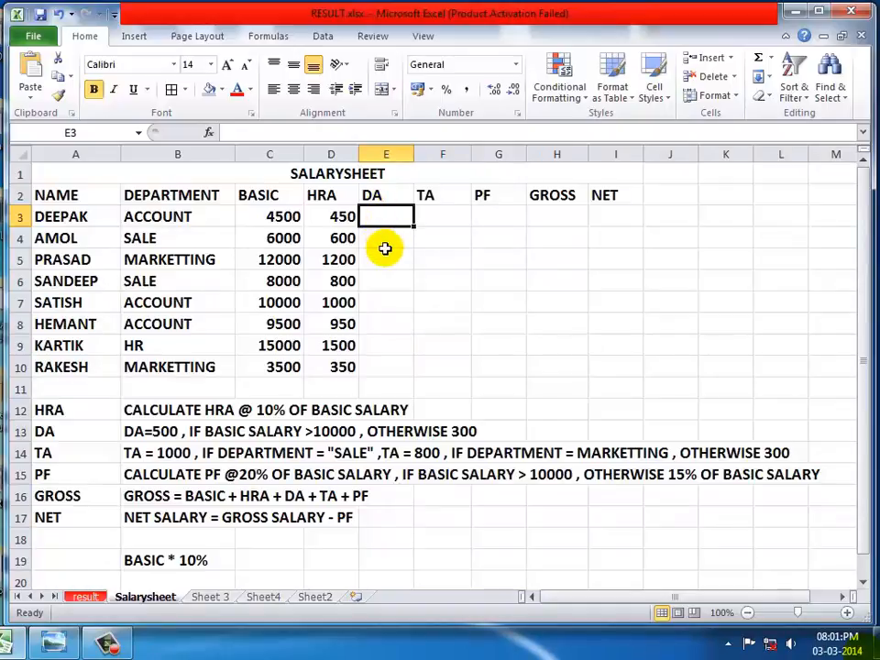
# - Write the DA condition IF BASIC > 10000 in F17, with the amounts 500 in F18 and 300 in F19
pyautogui.click(273, 545)
pyautogui.click(445, 519)
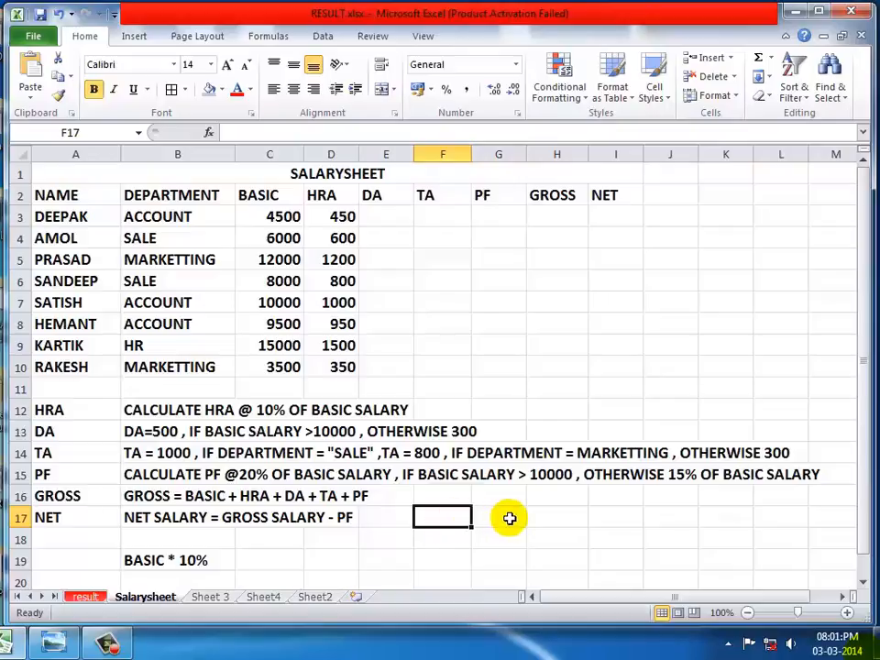
pyautogui.write('IF BASIC > 10000')
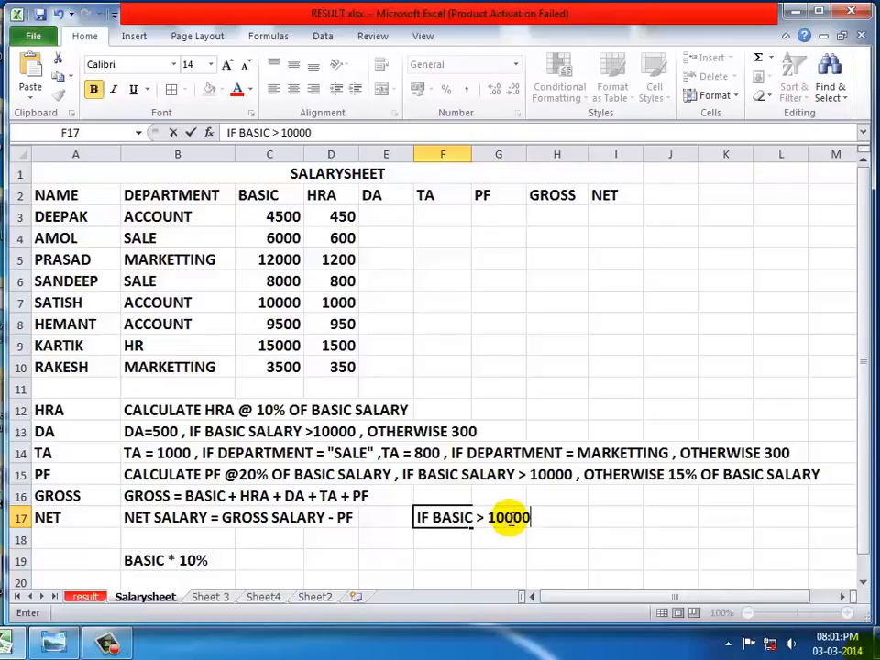
pyautogui.press('Return')
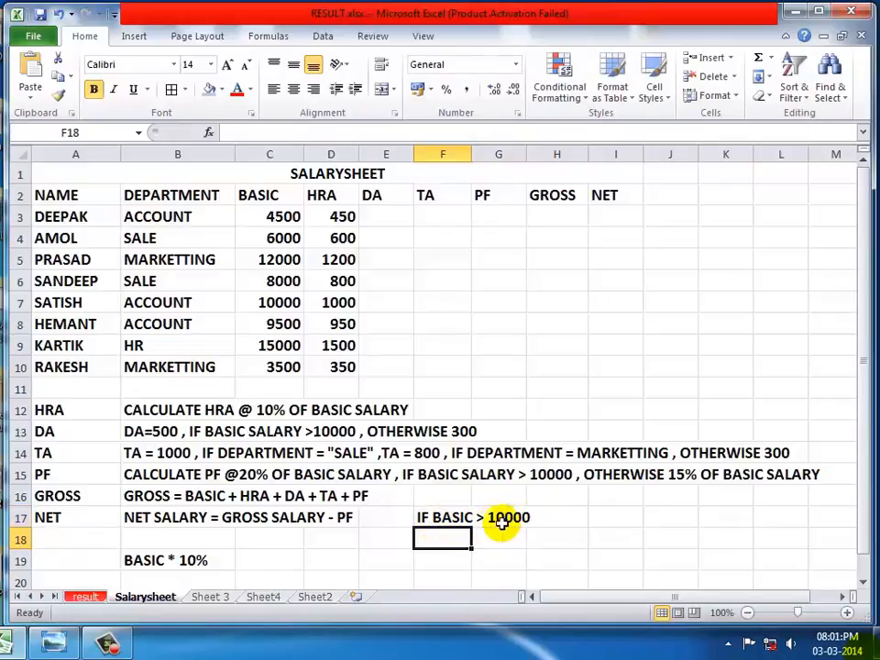
pyautogui.write('5')
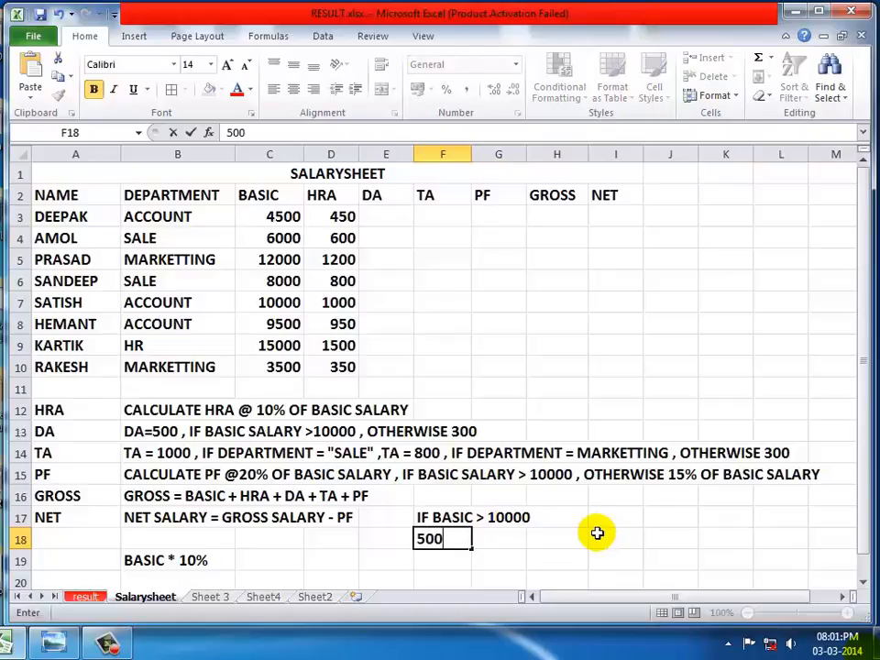
pyautogui.write('00')
pyautogui.press('Return')
pyautogui.write('30')
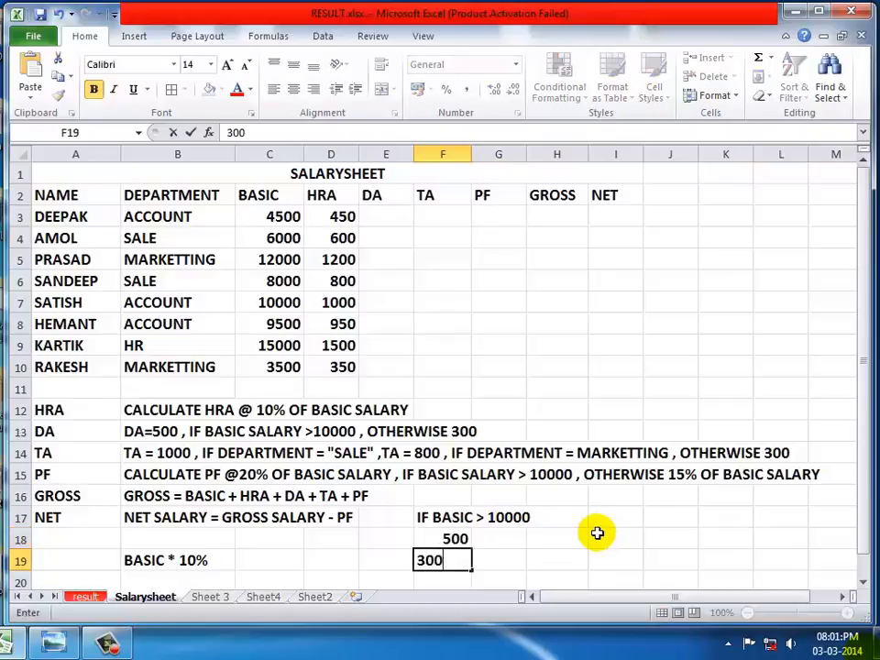
pyautogui.press('Return')
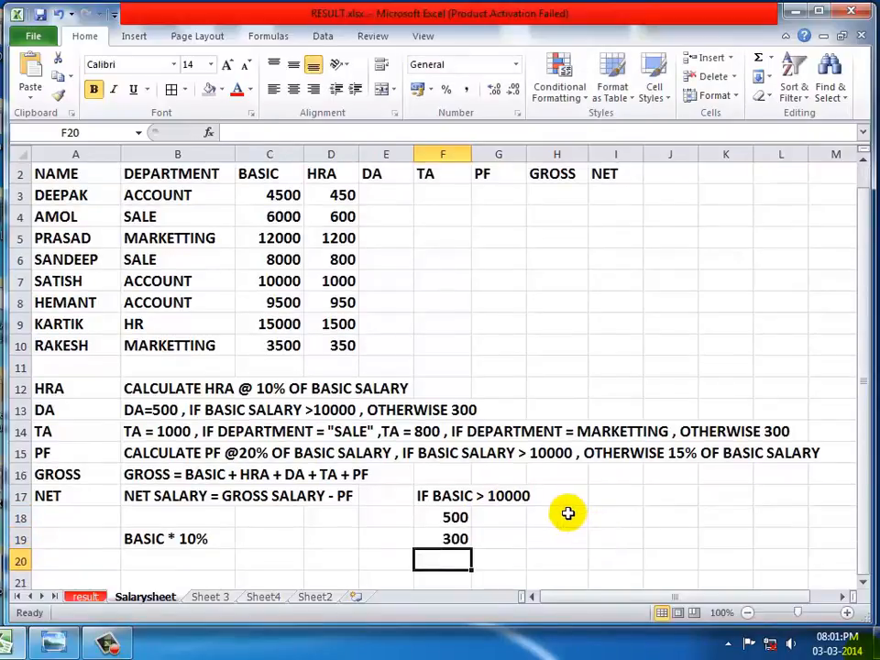
pyautogui.scroll(1, 568, 513)
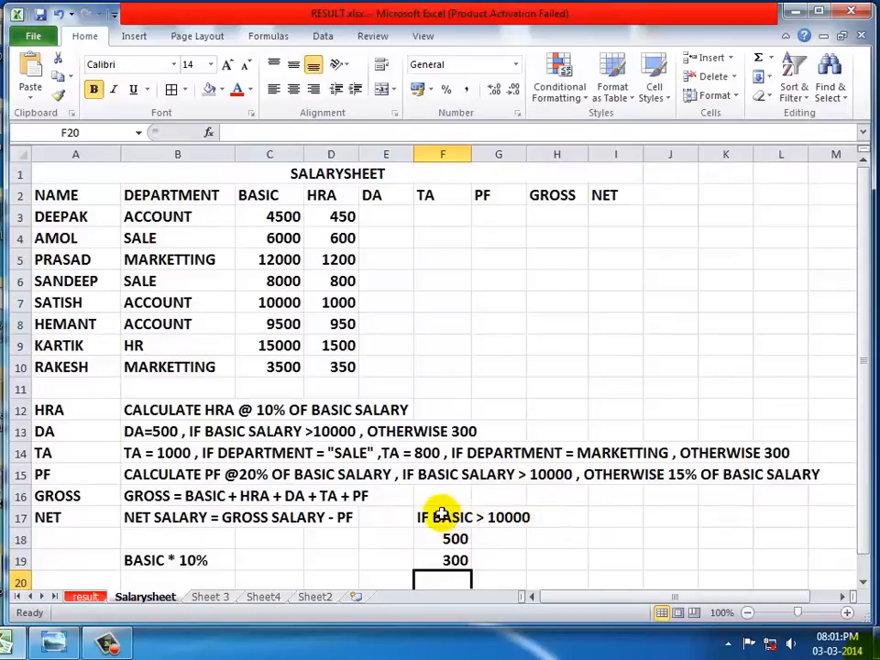
pyautogui.moveTo(441, 510); pyautogui.dragTo(523, 564)
pyautogui.click(580, 360)
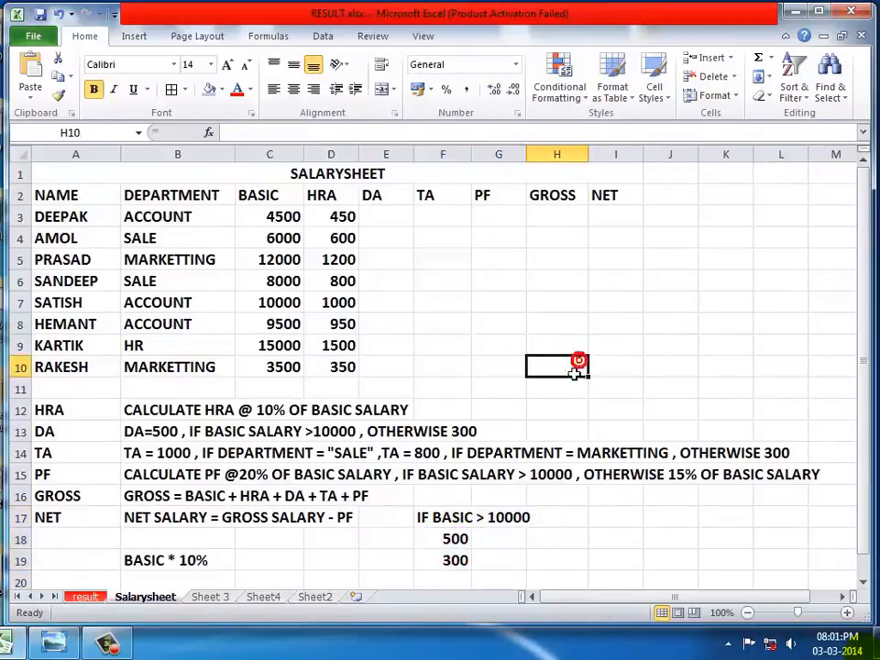
# - Insert the IF function in cell E3 for the first employee's DA
pyautogui.click(385, 211)
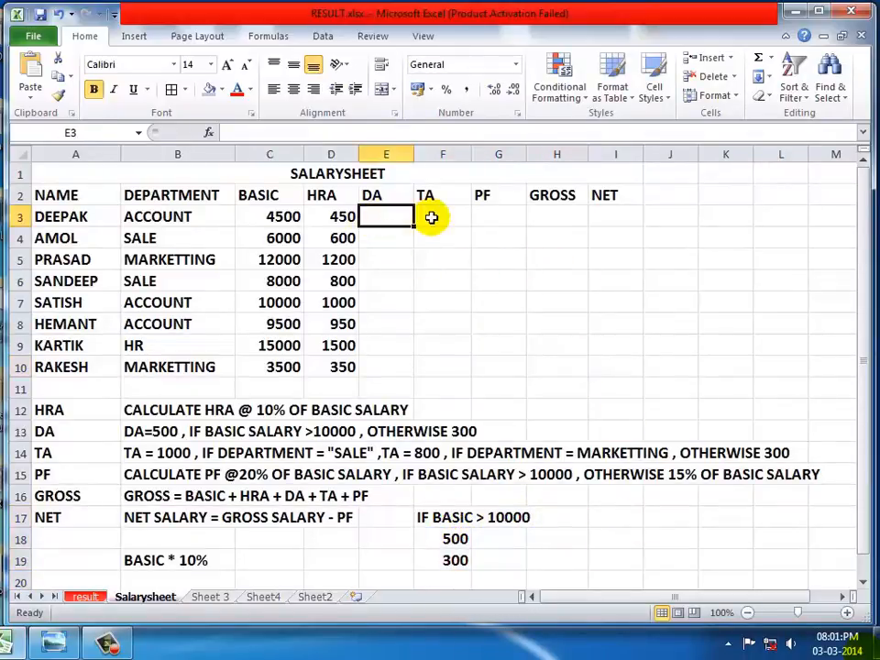
pyautogui.click(772, 61)
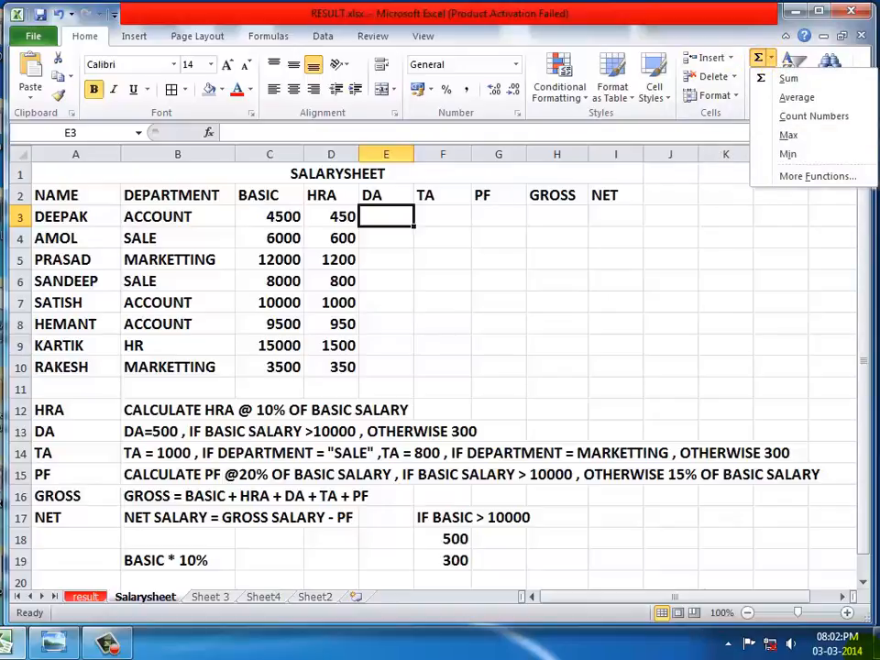
pyautogui.click(773, 181)
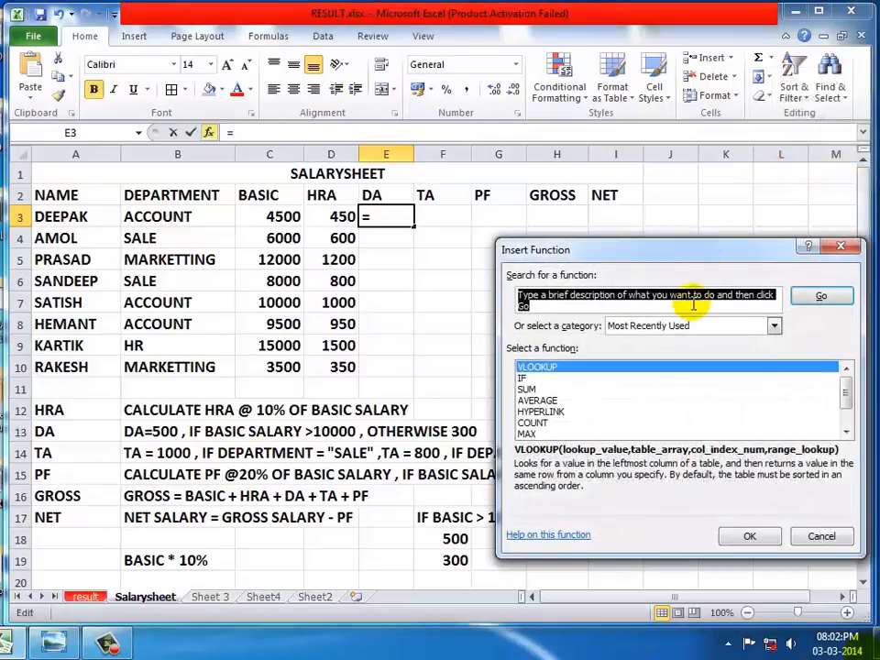
pyautogui.click(529, 378)
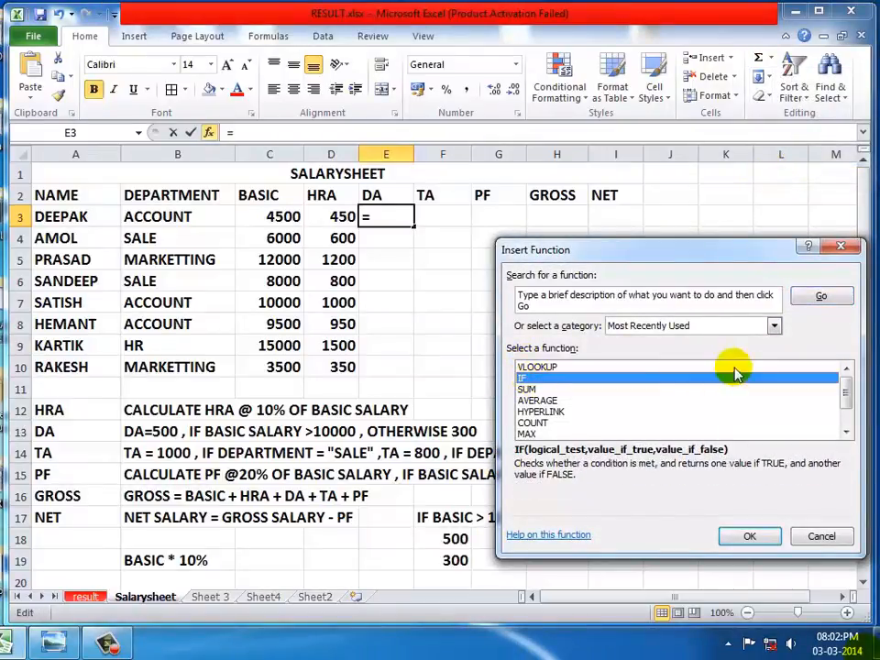
pyautogui.click(774, 327)
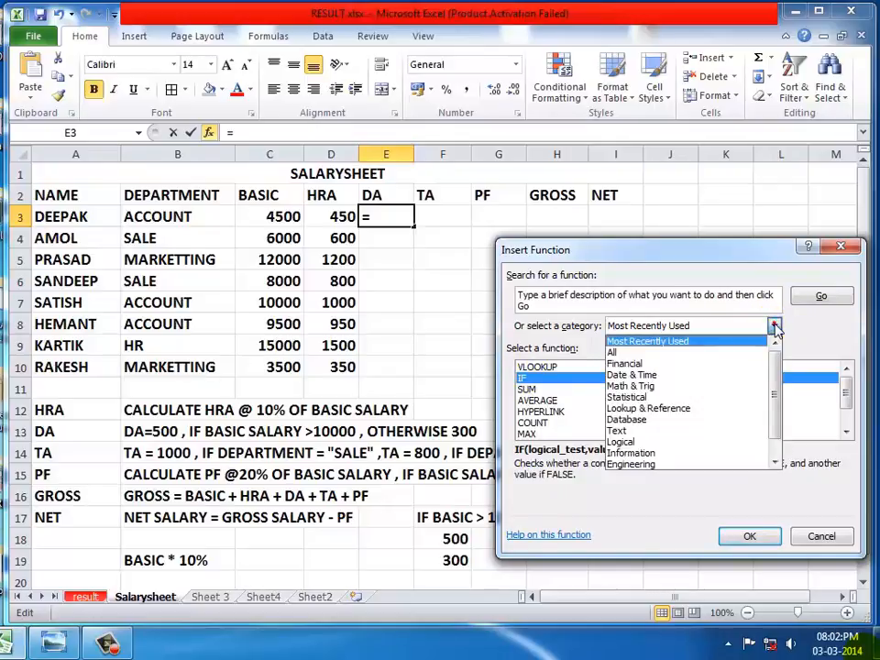
pyautogui.click(727, 344)
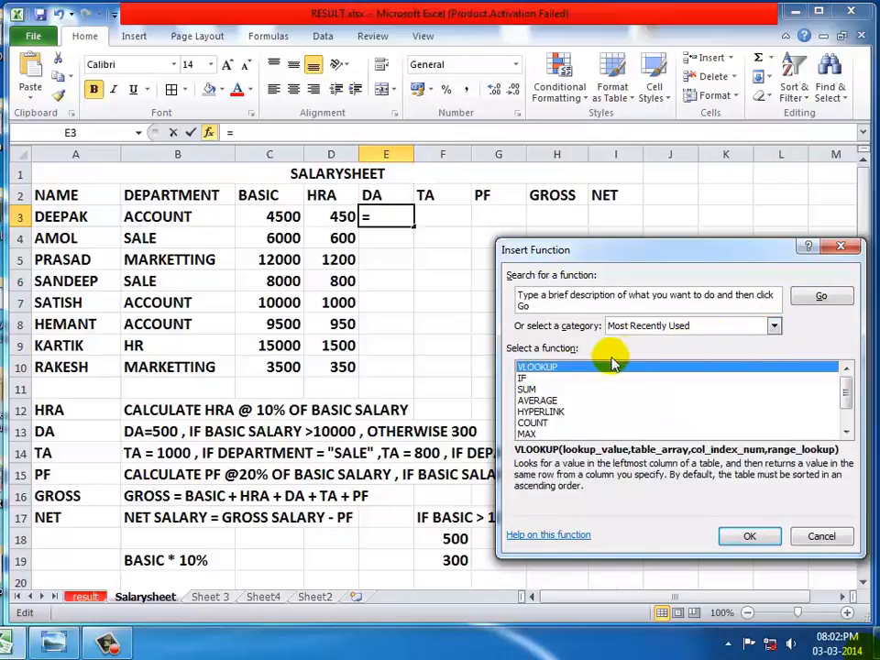
pyautogui.click(522, 377)
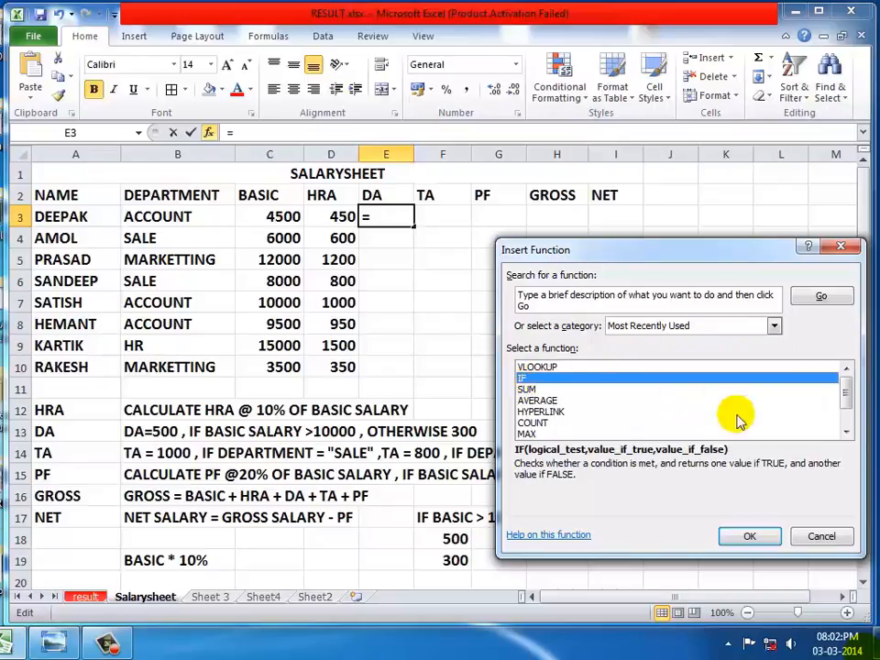
pyautogui.click(746, 537)
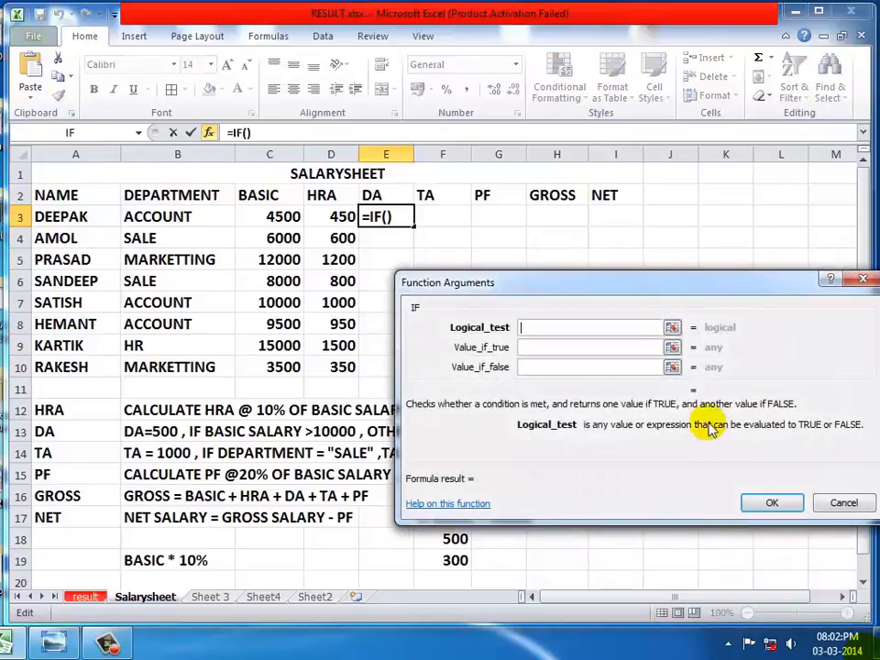
# - Set the IF function's logical test to C3>10000, keeping the dialog clear of the basic salary and DA columns
pyautogui.moveTo(750, 268); pyautogui.dragTo(712, 143)
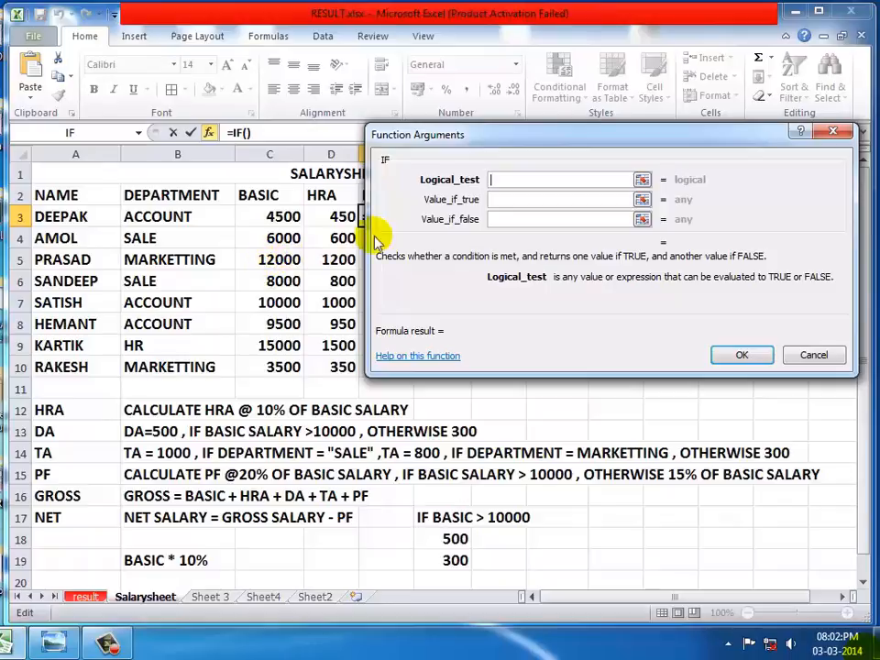
pyautogui.moveTo(413, 137); pyautogui.dragTo(469, 152)
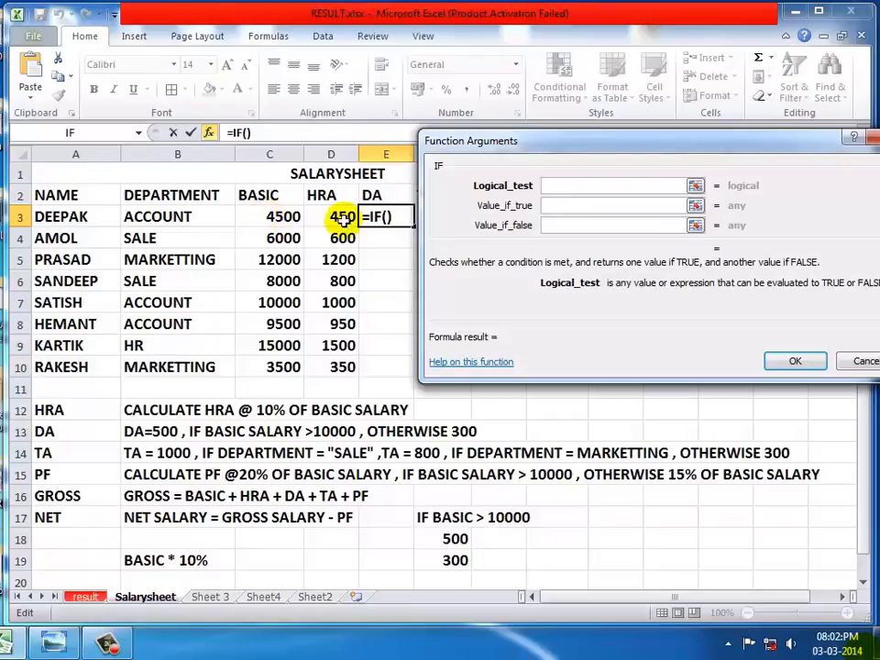
pyautogui.click(275, 216)
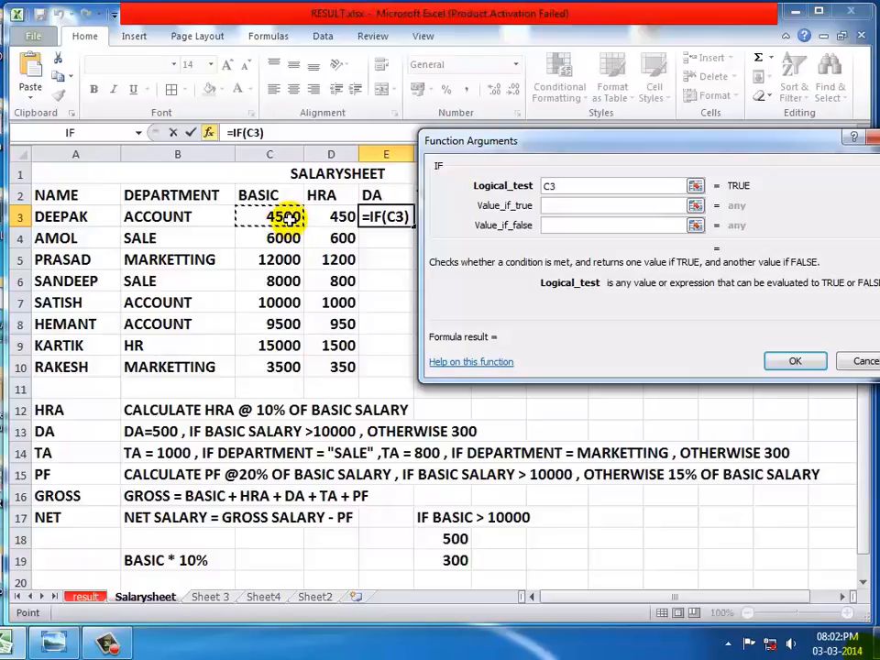
pyautogui.write('>')
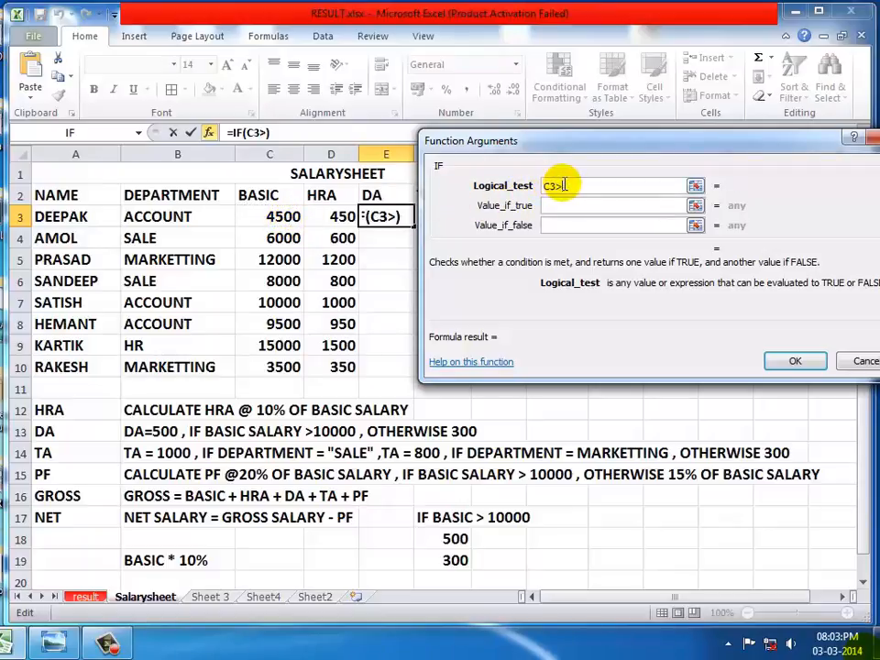
pyautogui.write('100')
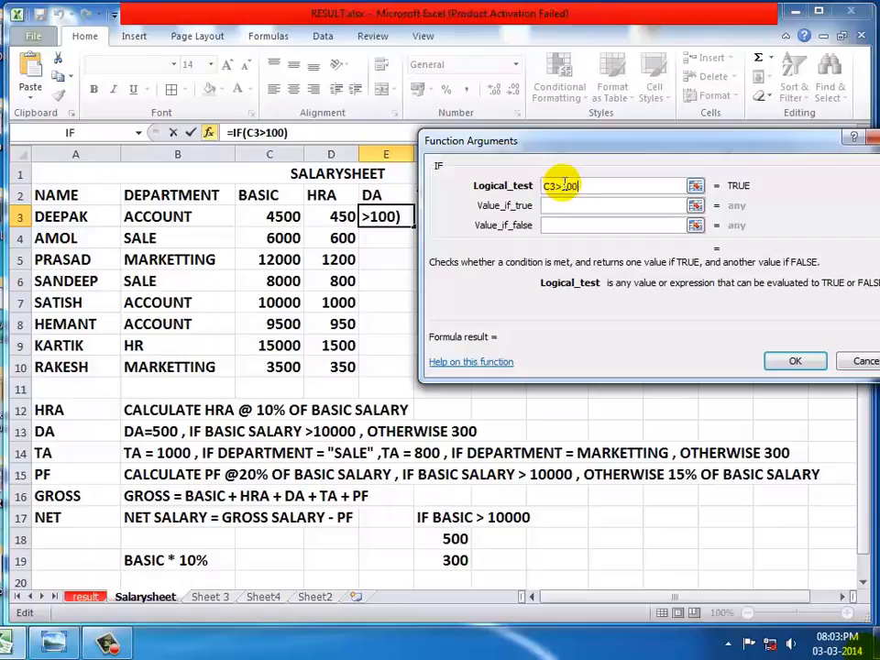
pyautogui.write('00')
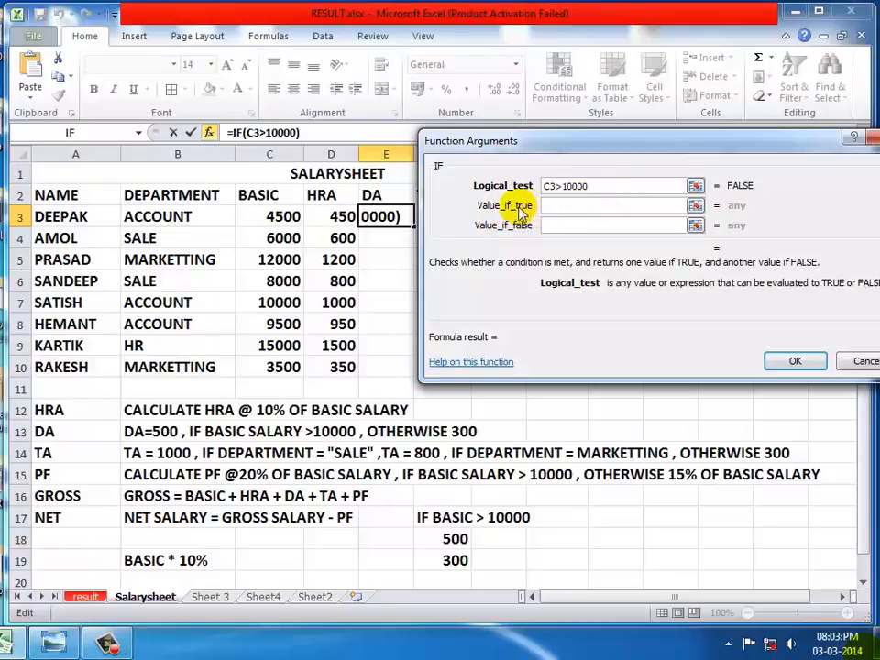
# - Return 500 if true and 300 if false, and fill the DA formula down through E10 for all employees
pyautogui.click(550, 205)
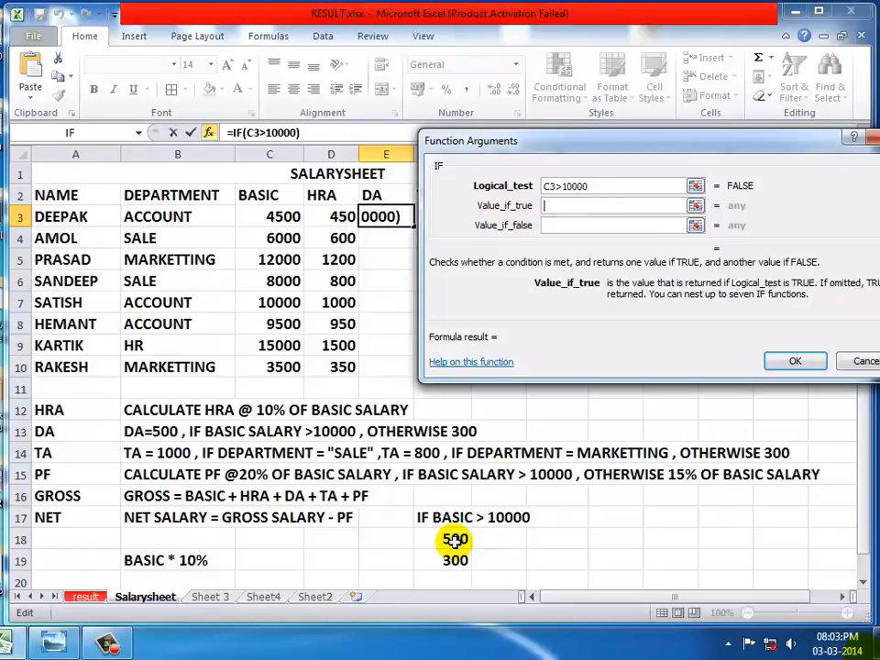
pyautogui.write('500')
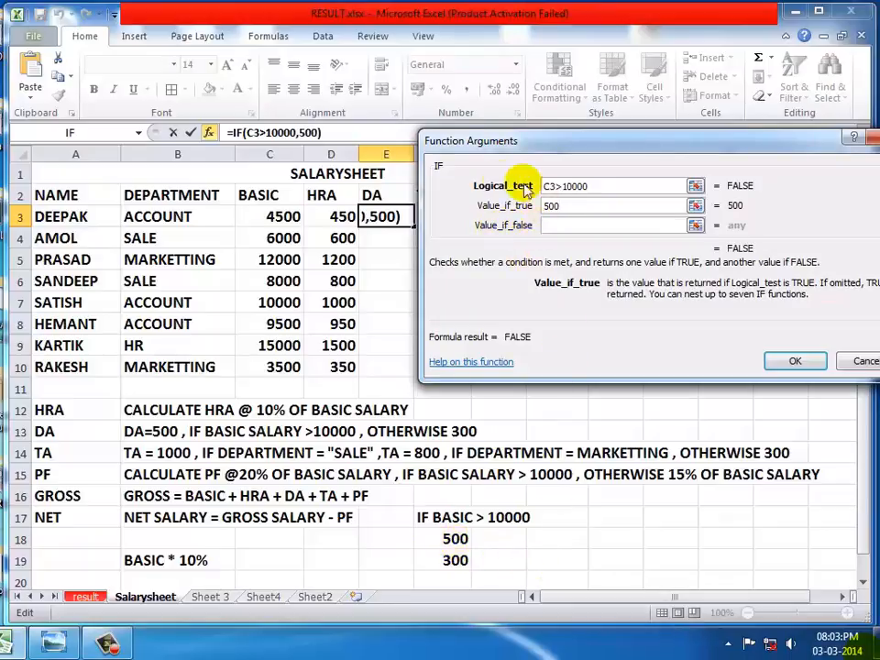
pyautogui.click(555, 223)
pyautogui.write('300')
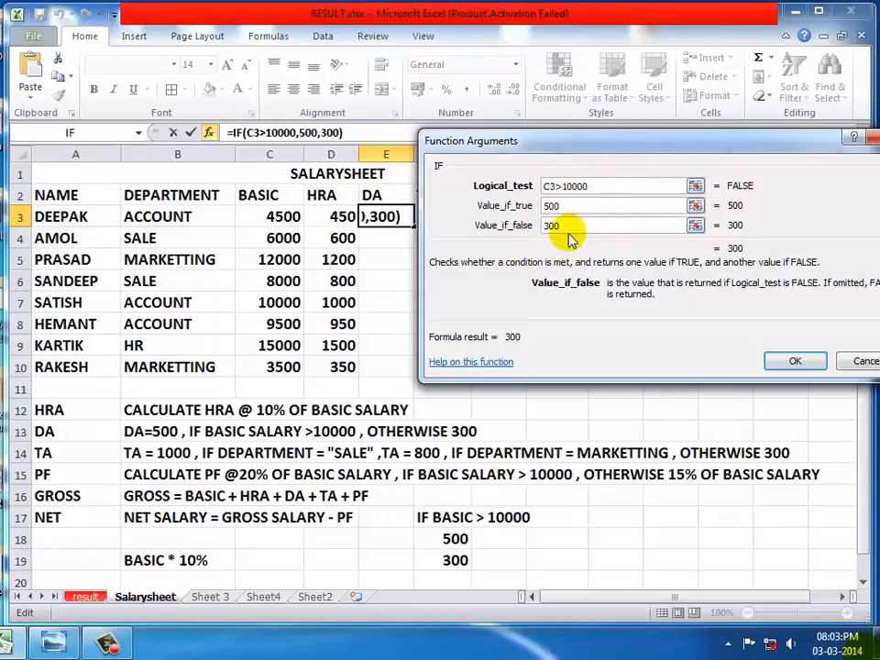
pyautogui.click(782, 364)
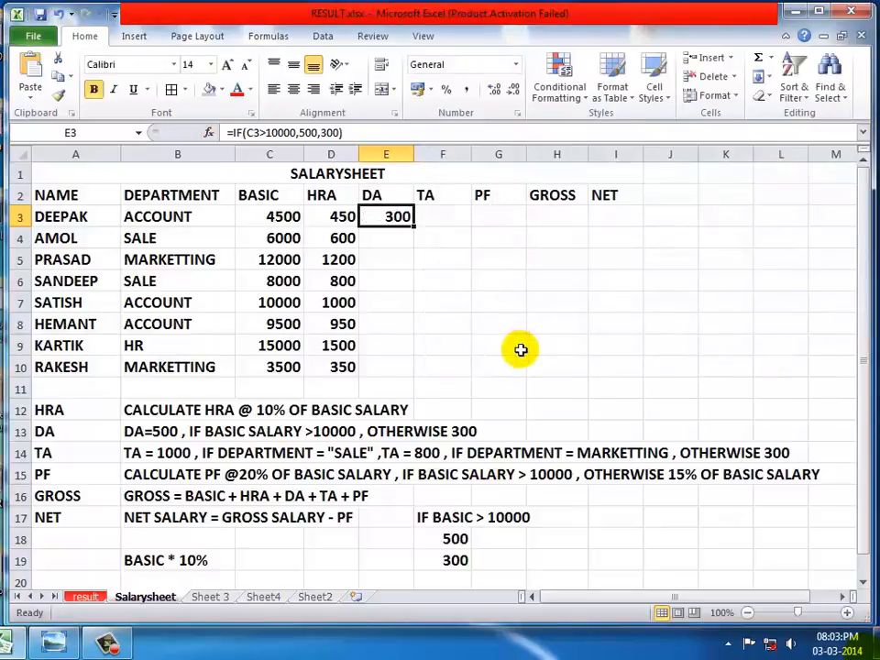
pyautogui.doubleClick(413, 223)
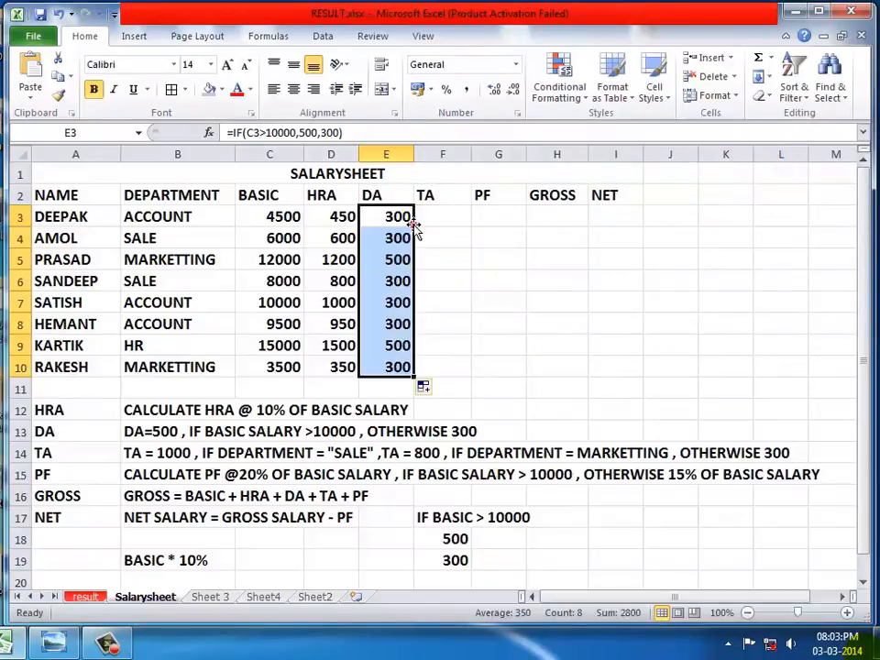
# - Check the DA results against the basic salaries in C5, C7 and C9
pyautogui.click(286, 259)
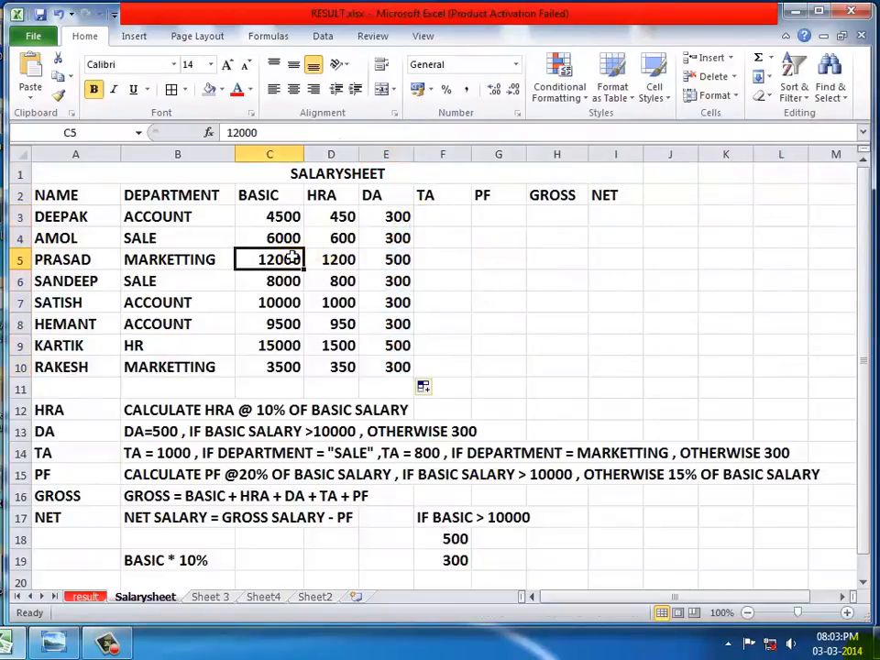
pyautogui.click(285, 301)
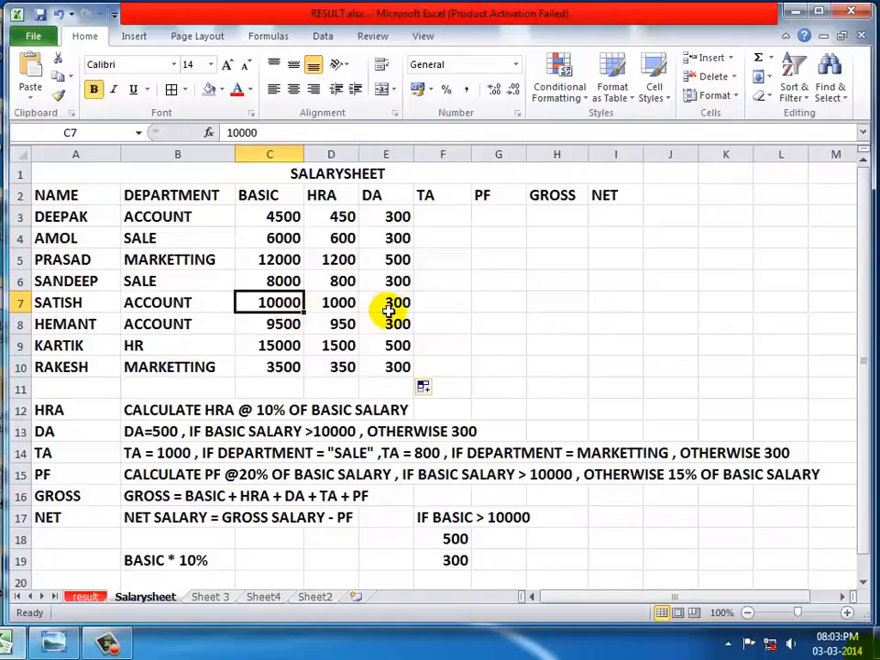
pyautogui.click(295, 346)
pyautogui.click(394, 343)
pyautogui.click(396, 343)
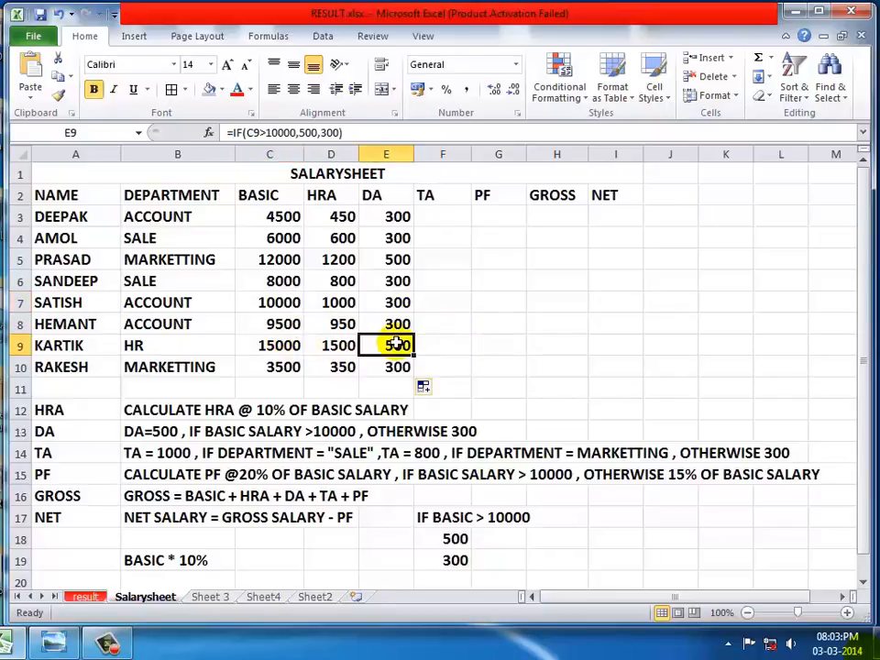
# - Examine the SALE condition of the TA rule in row 14 and match it to the SALE employees in rows 4 and 6
pyautogui.click(432, 212)
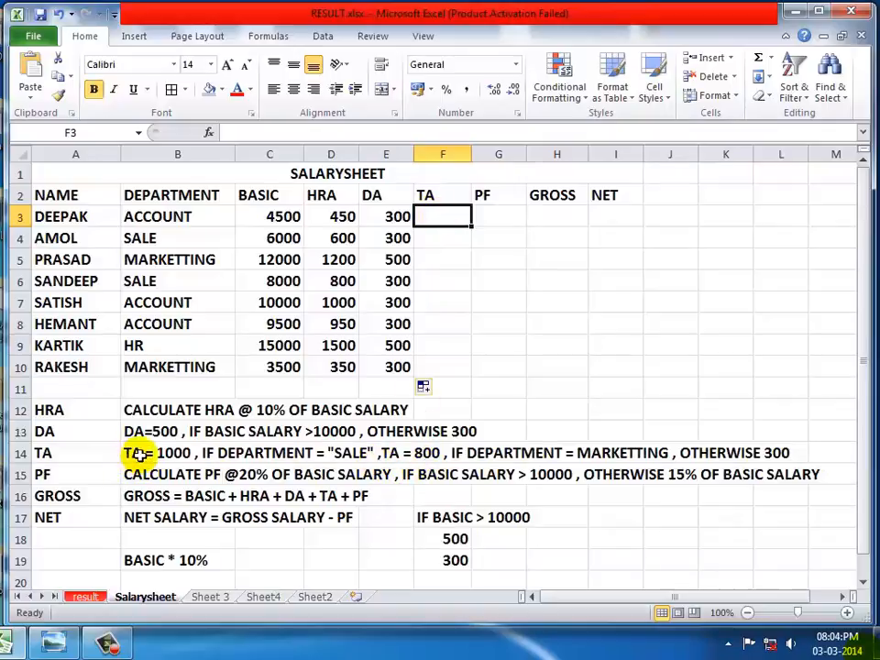
pyautogui.click(174, 453)
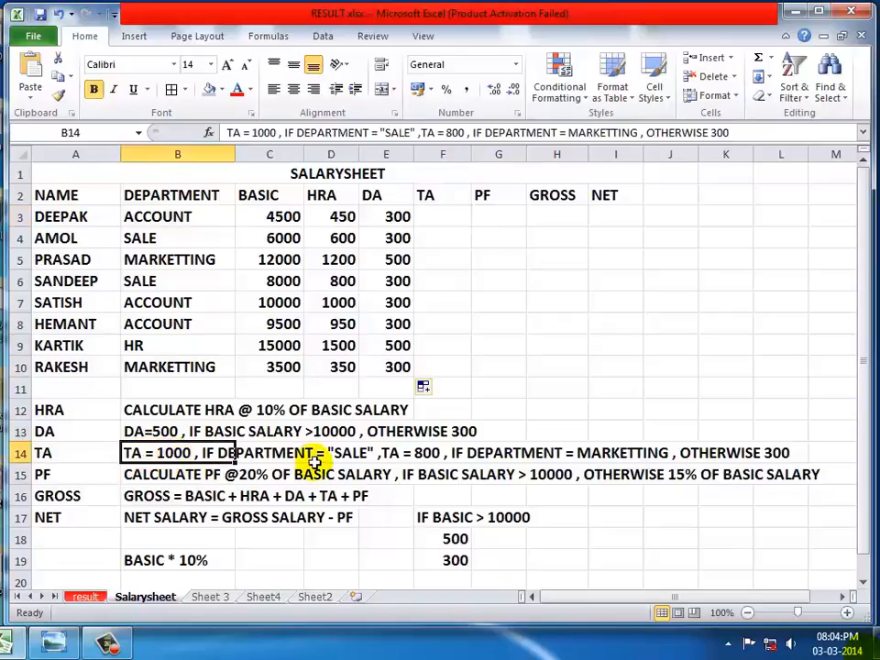
pyautogui.click(265, 453)
pyautogui.click(389, 453)
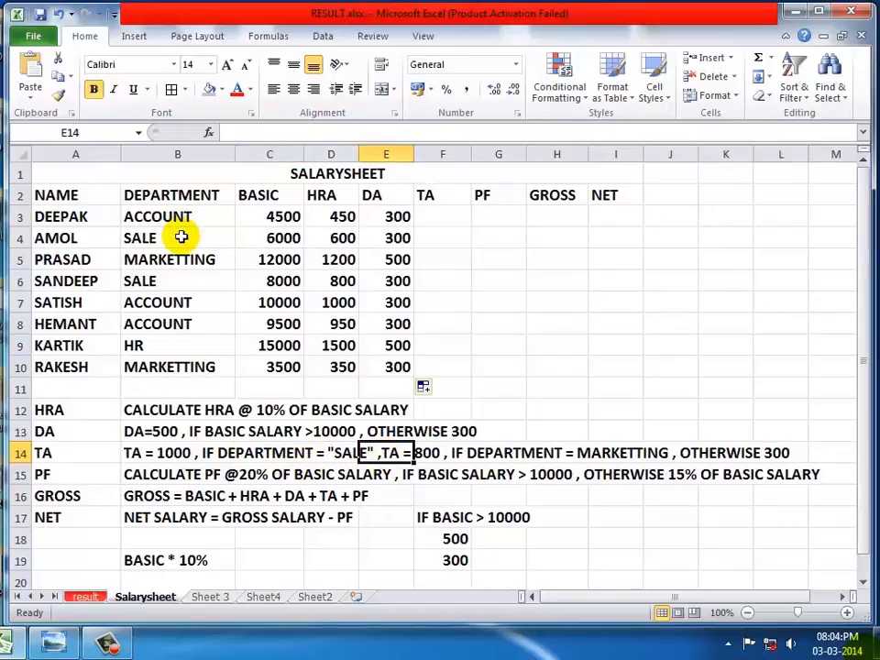
pyautogui.click(431, 242)
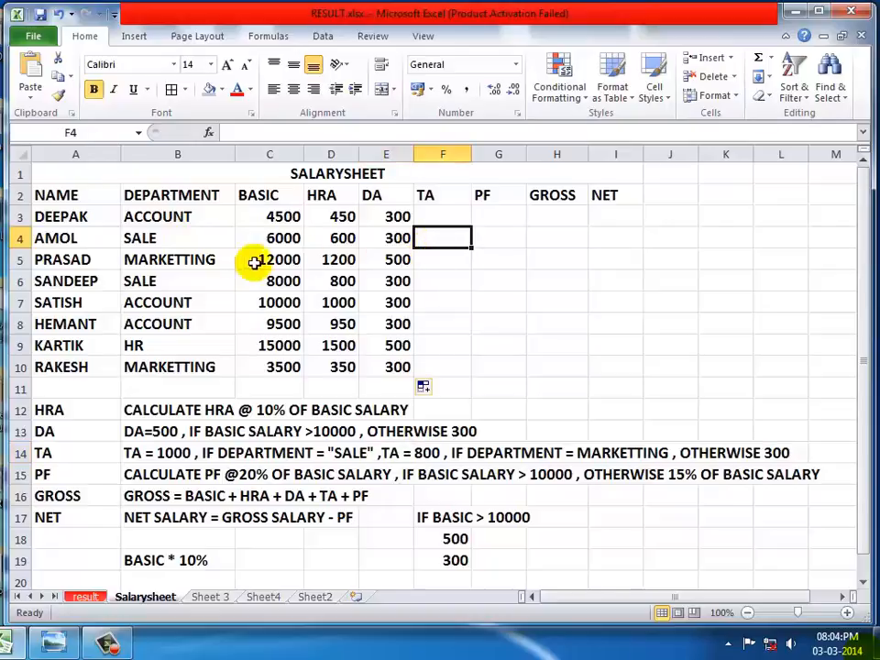
pyautogui.moveTo(142, 284); pyautogui.dragTo(395, 281)
pyautogui.click(433, 279)
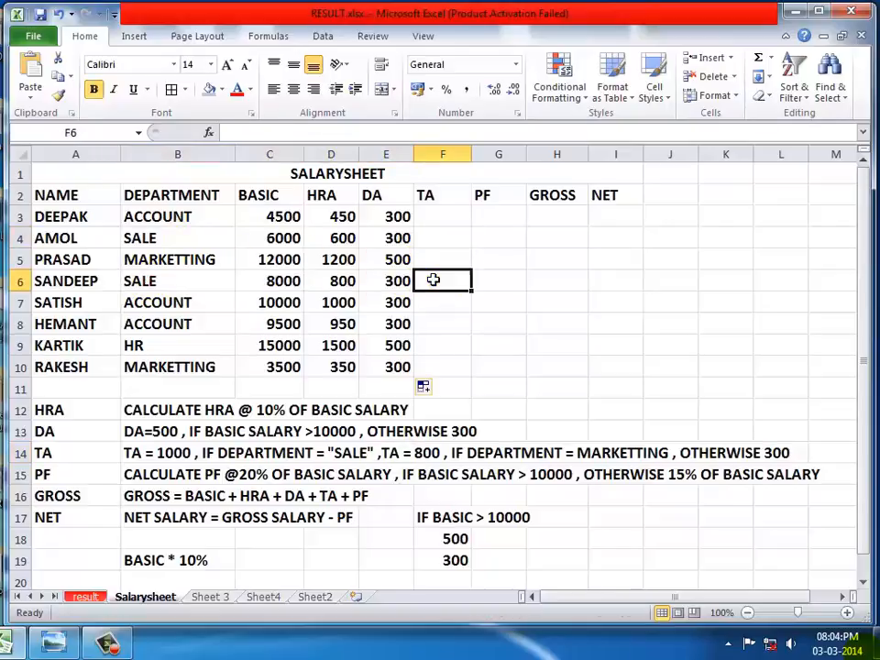
pyautogui.click(432, 279)
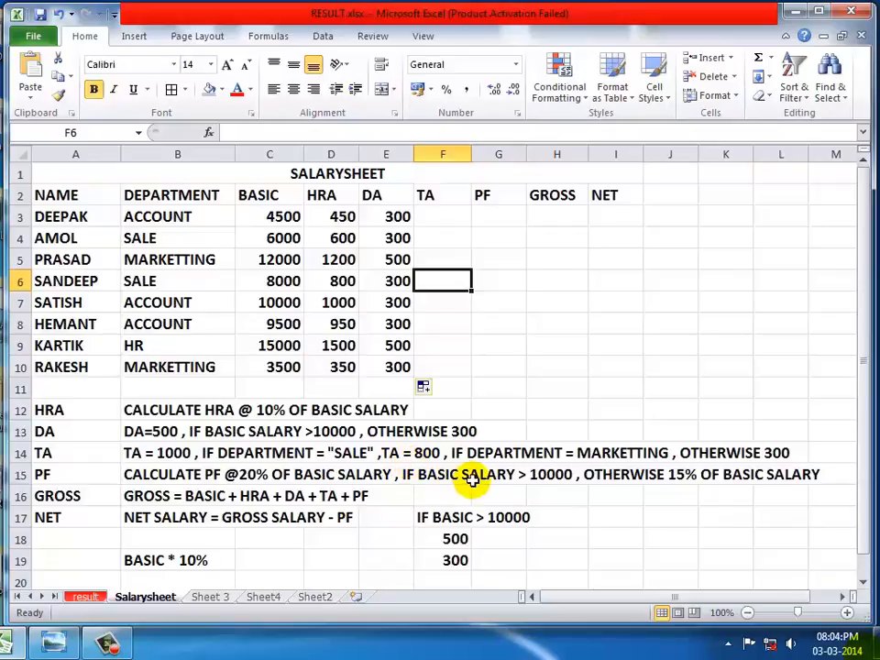
# - Compare the TA rule's MARKETTING and OTHERWISE conditions with the departments listed in B3 through B10
pyautogui.click(629, 454)
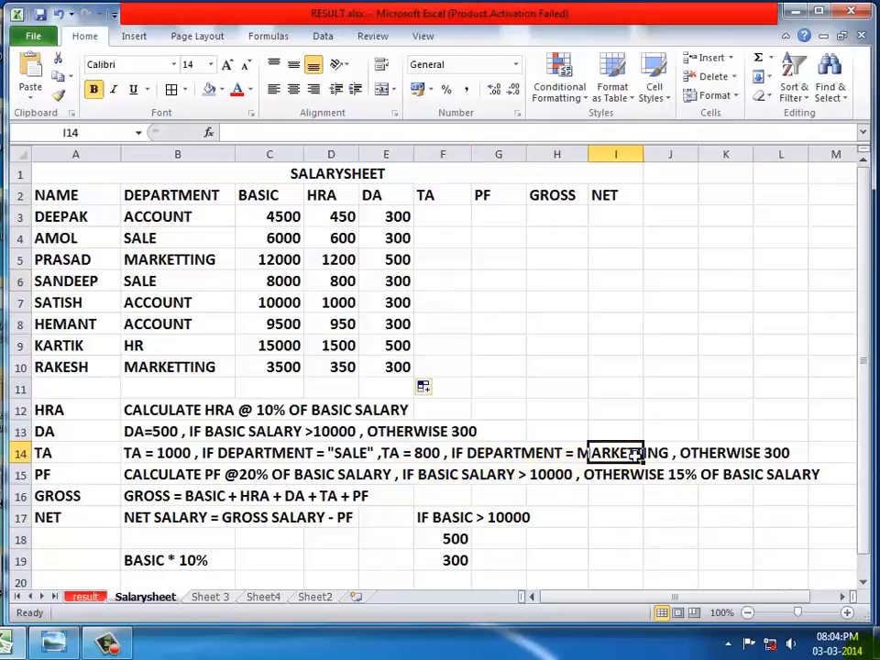
pyautogui.click(204, 261)
pyautogui.click(197, 366)
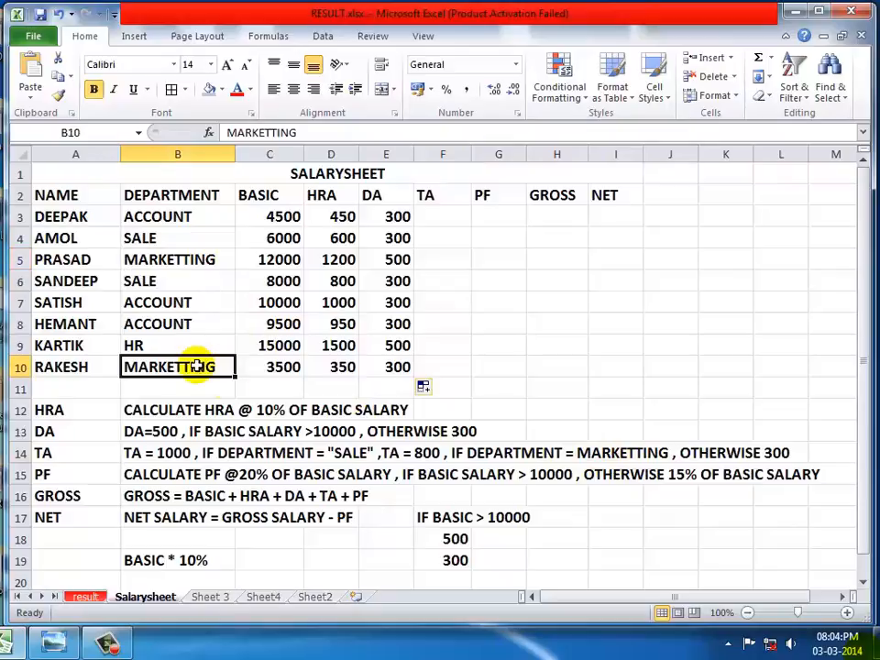
pyautogui.moveTo(674, 454); pyautogui.dragTo(759, 455)
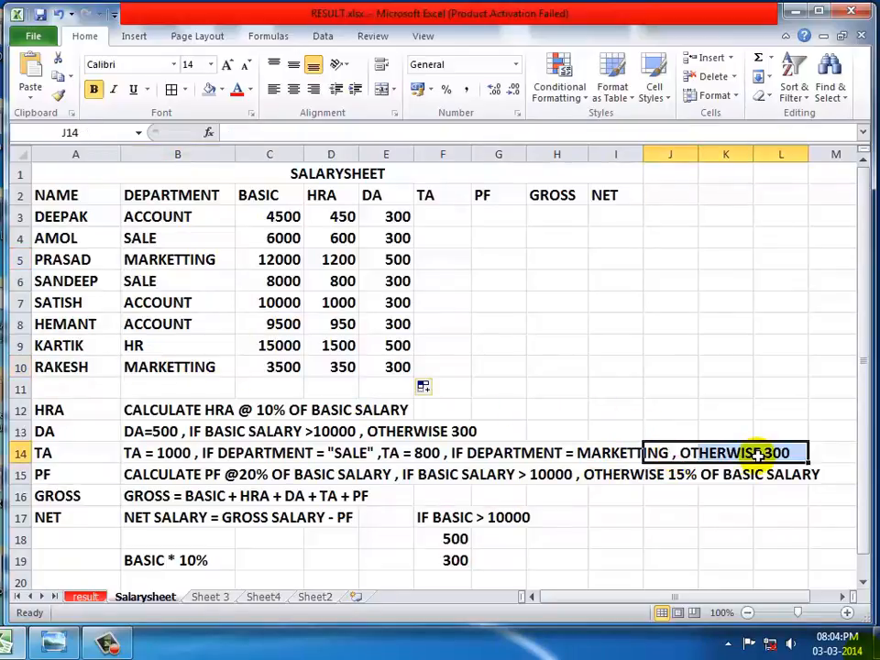
pyautogui.click(174, 344)
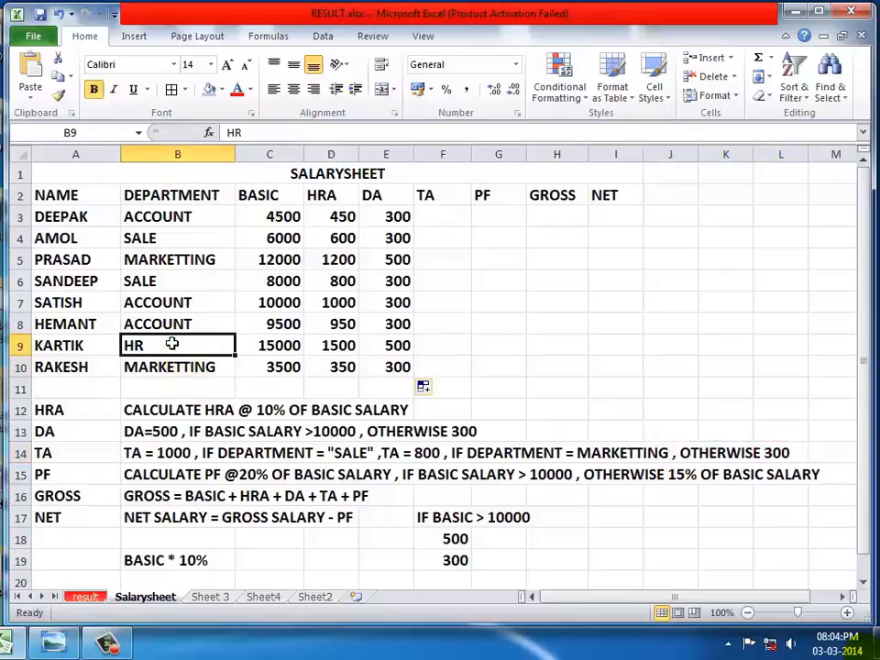
pyautogui.click(173, 324)
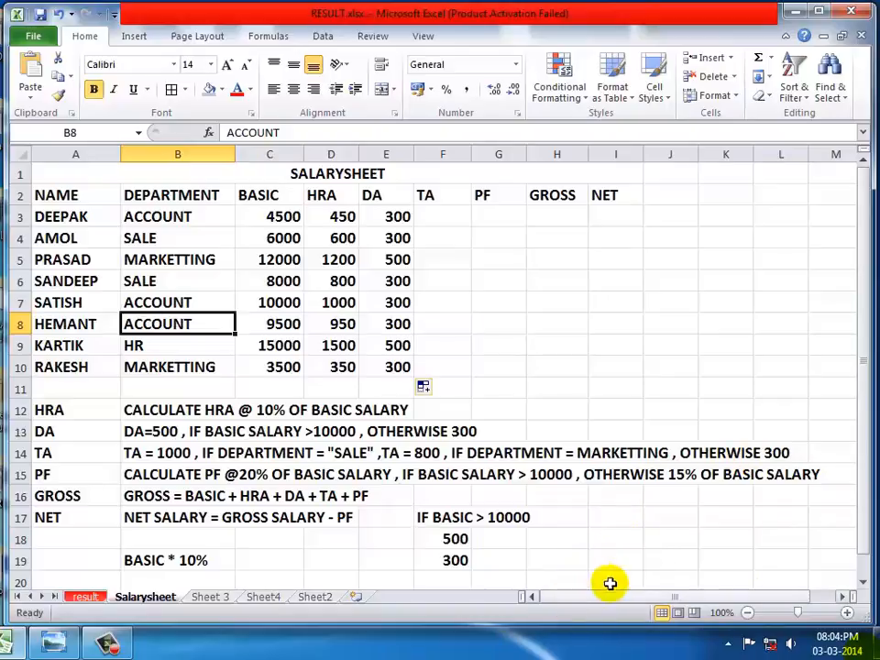
pyautogui.click(238, 452)
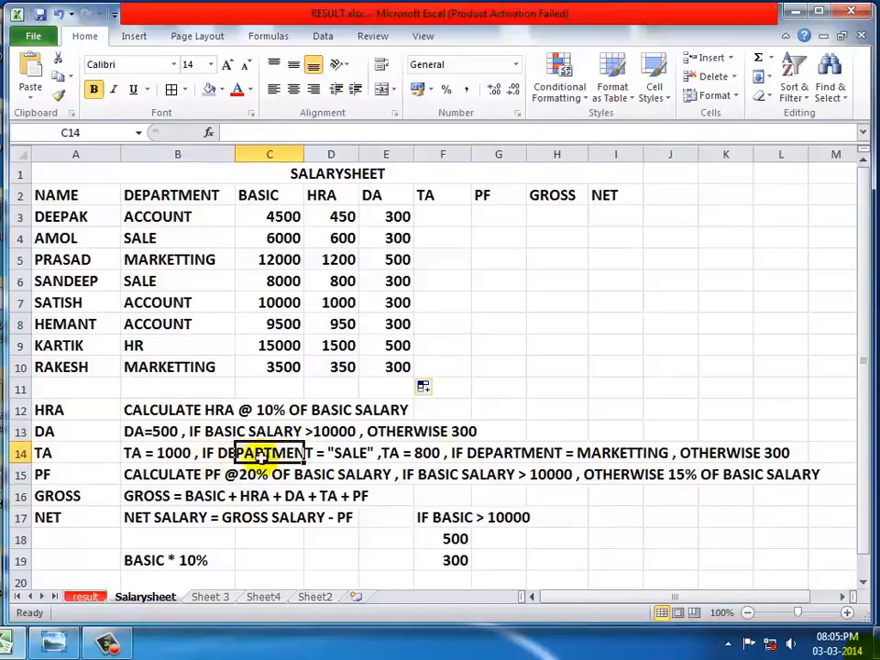
pyautogui.moveTo(170, 225); pyautogui.dragTo(168, 359)
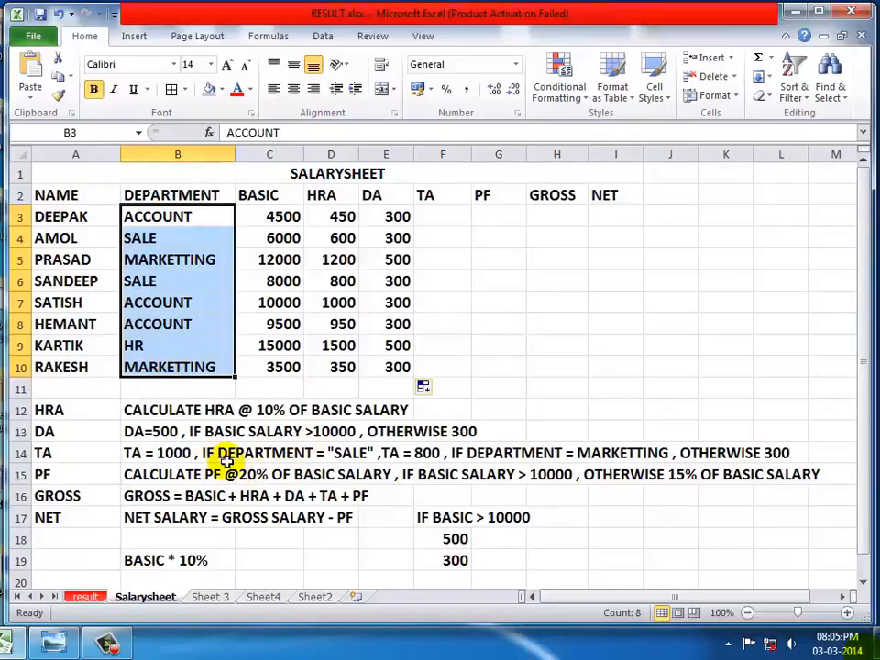
pyautogui.click(448, 386)
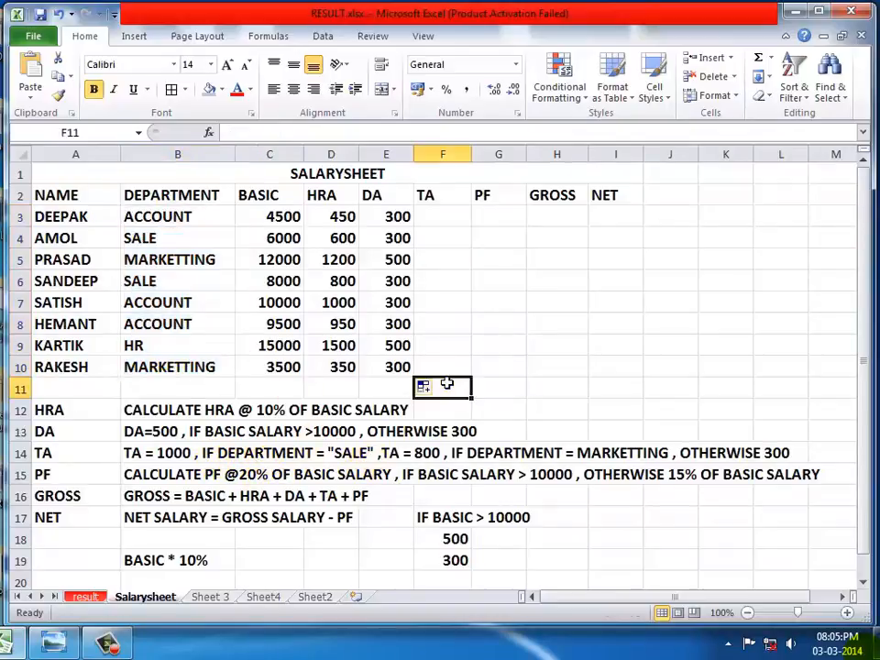
pyautogui.click(177, 232)
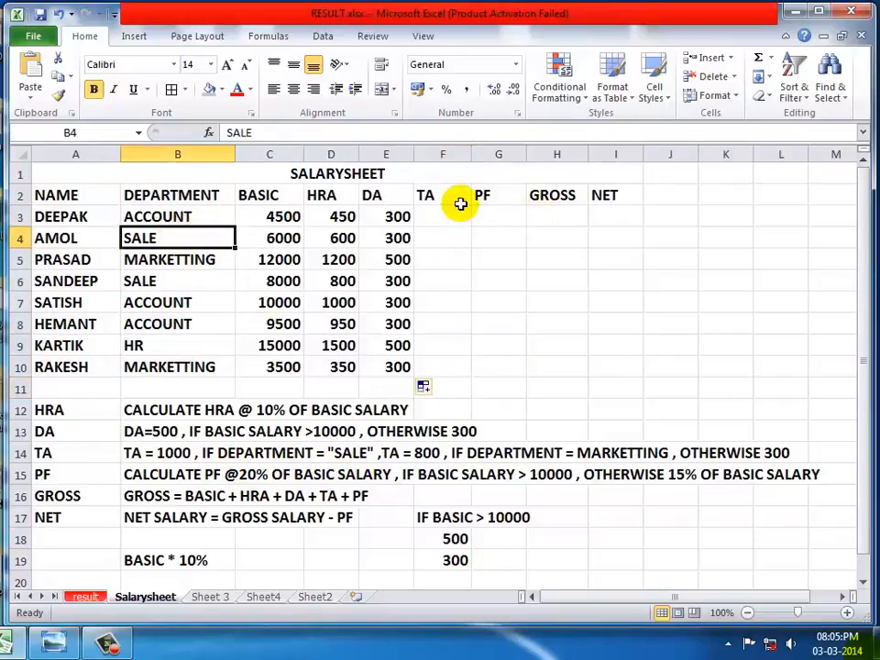
pyautogui.click(151, 216)
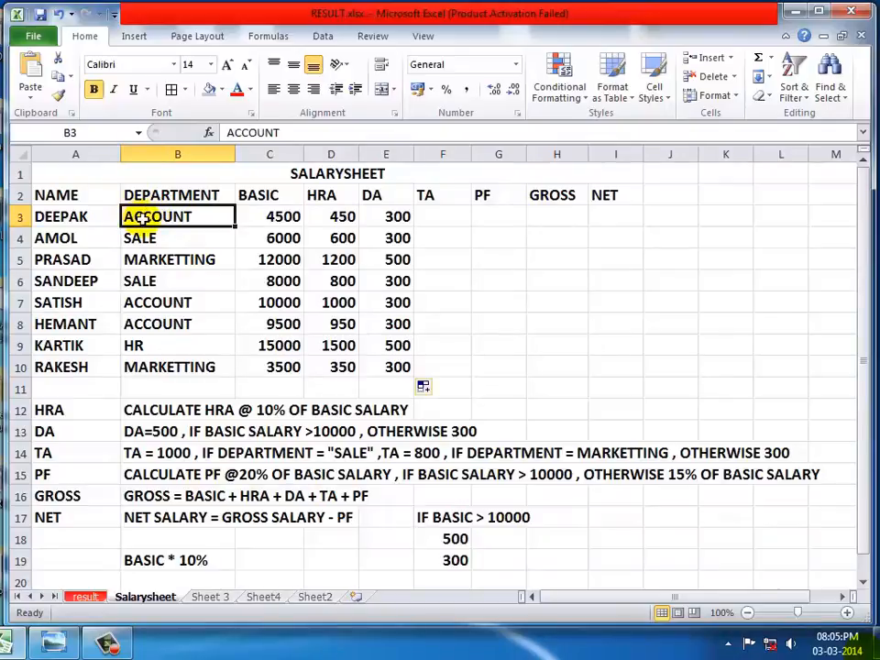
# - Insert an IF function in F3, the first employee's TA cell, keeping the employee data beside its arguments in view
pyautogui.click(442, 219)
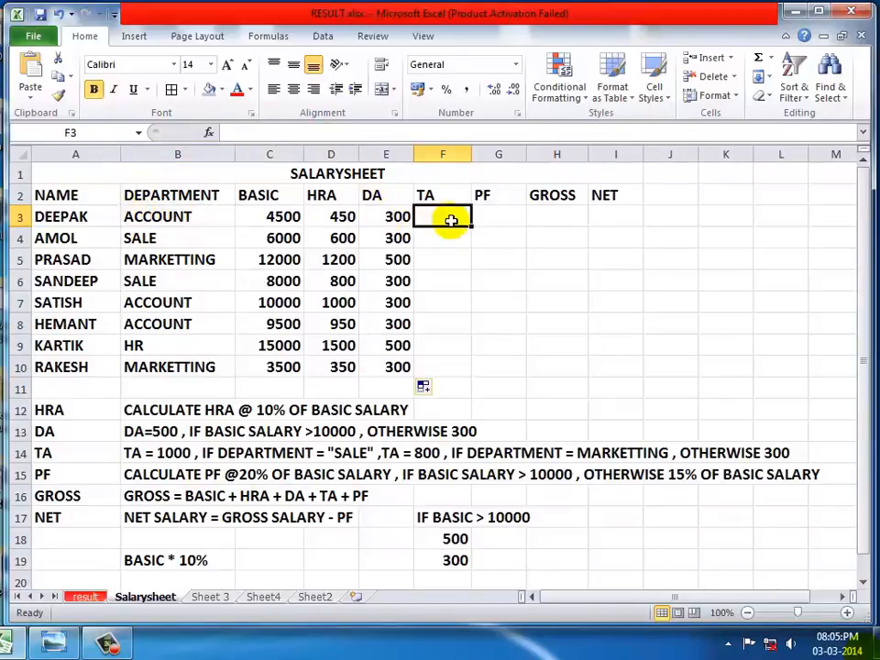
pyautogui.click(772, 61)
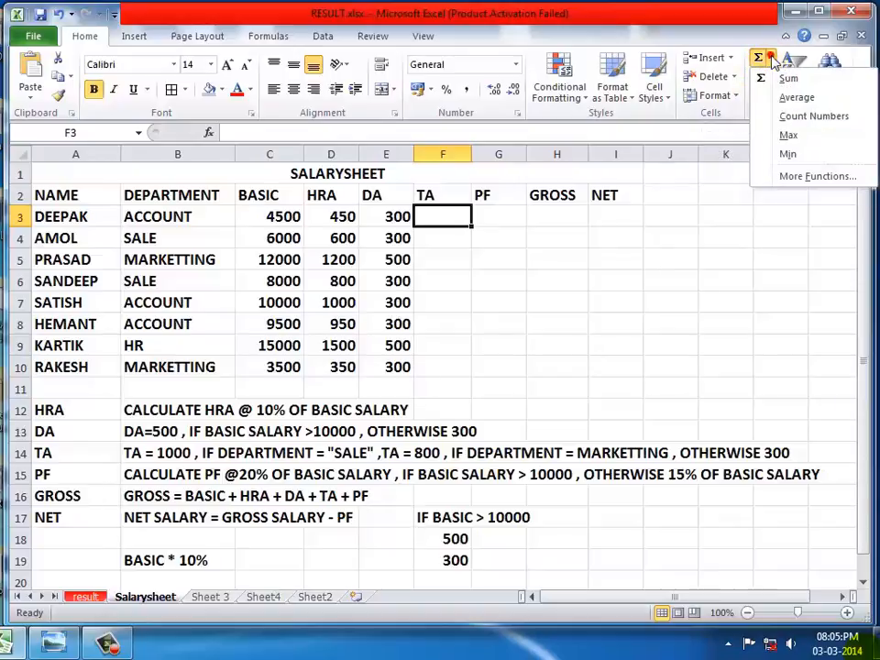
pyautogui.click(774, 179)
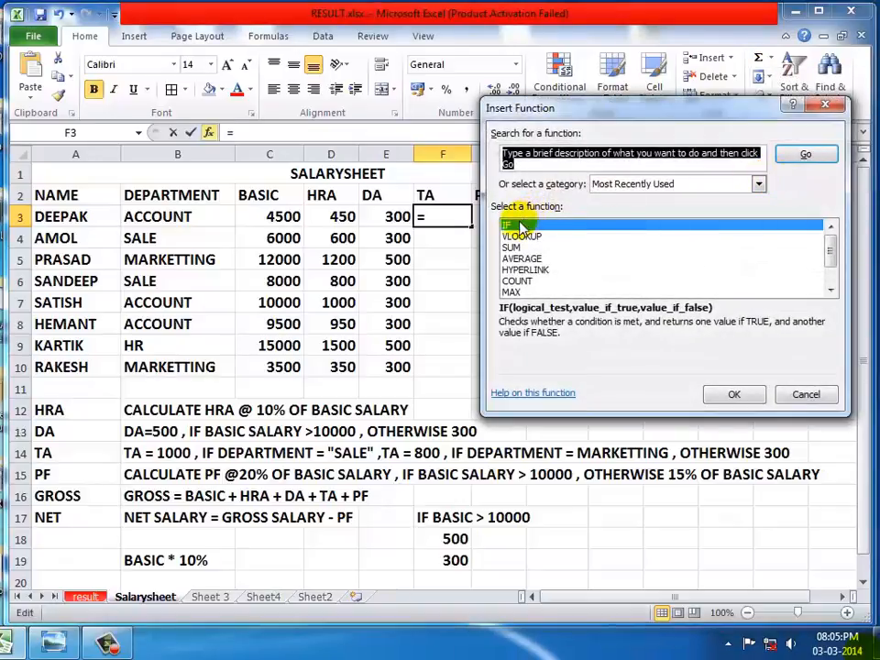
pyautogui.click(526, 225)
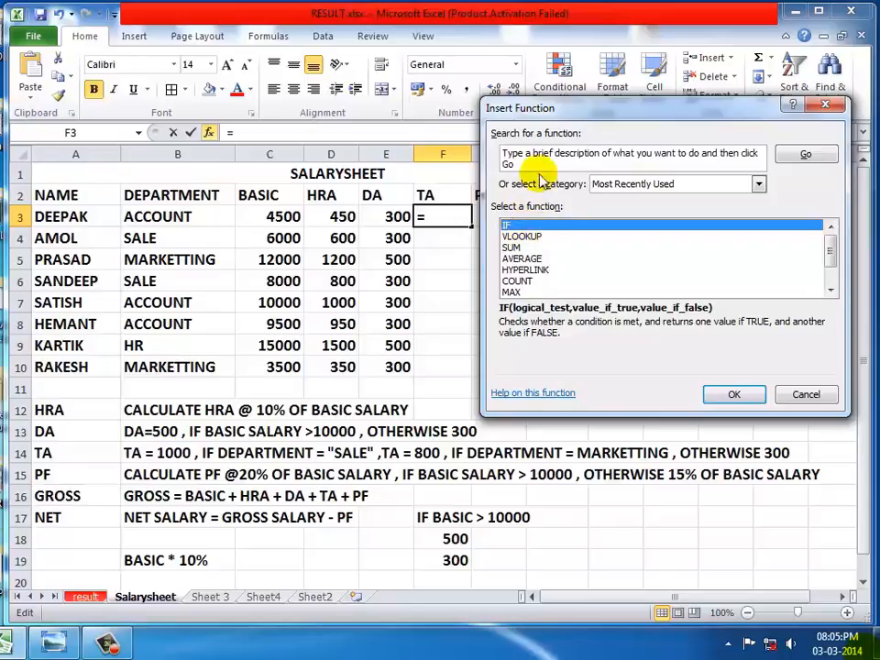
pyautogui.click(724, 396)
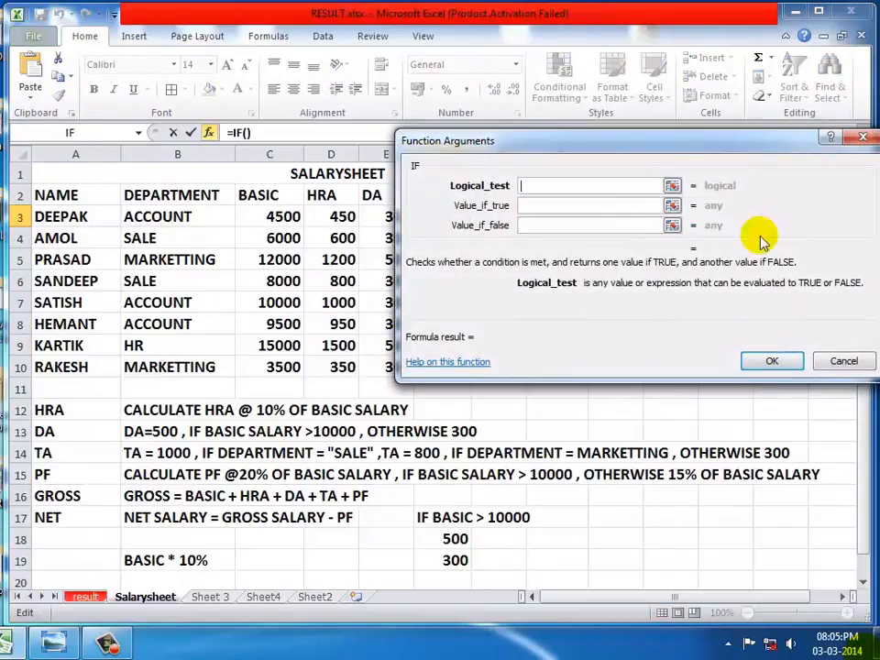
pyautogui.moveTo(481, 138); pyautogui.dragTo(521, 141)
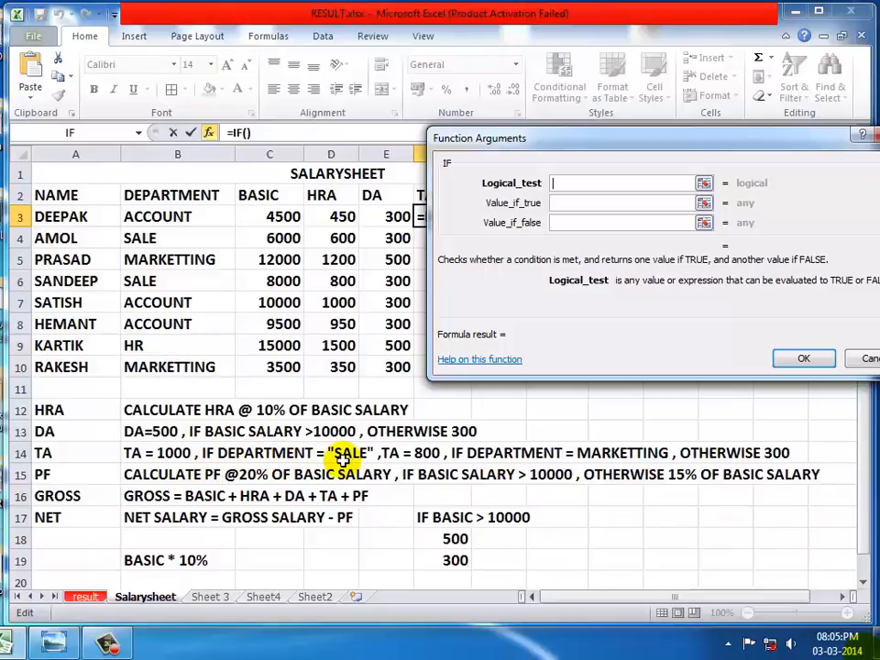
# - Try the logical test B3=SALE without quotation marks, and remove the unquoted SALE
pyautogui.click(163, 195)
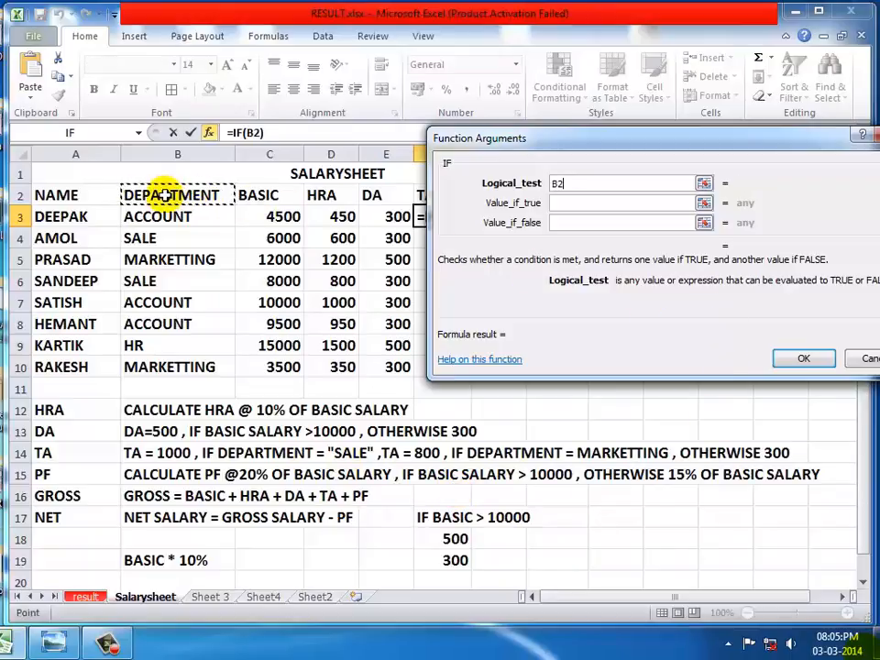
pyautogui.click(171, 237)
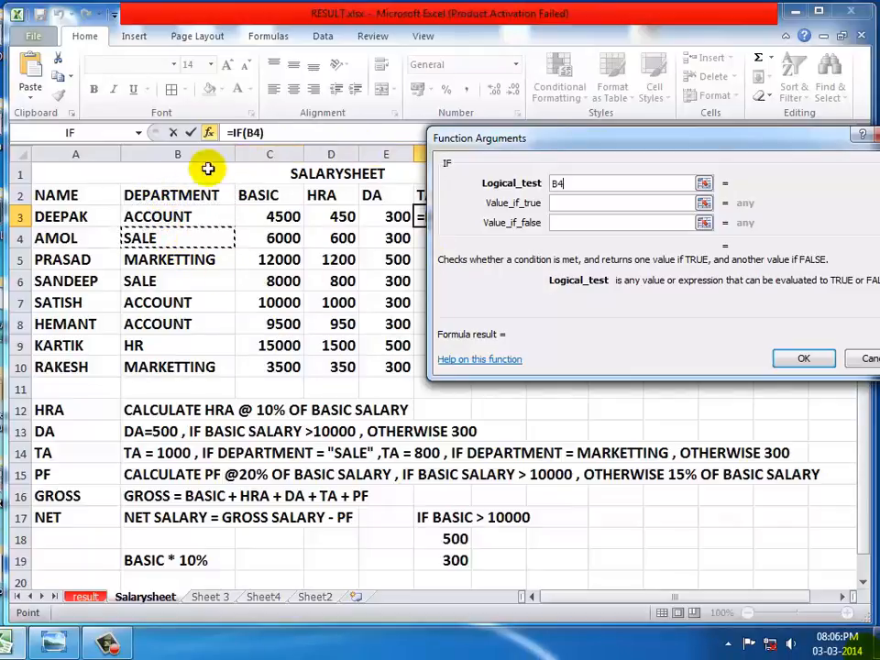
pyautogui.click(157, 215)
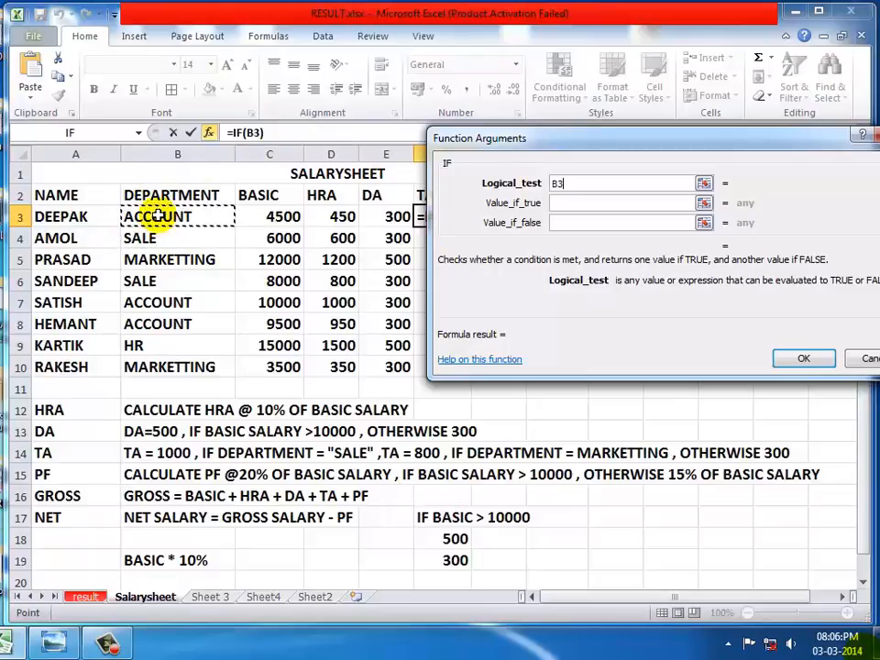
pyautogui.write('=SALE')
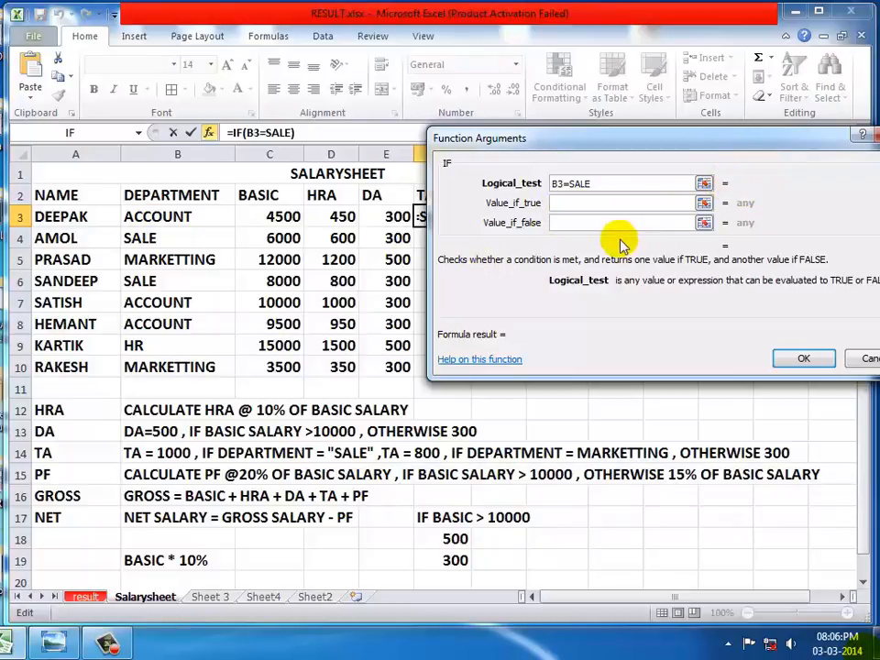
pyautogui.click(558, 203)
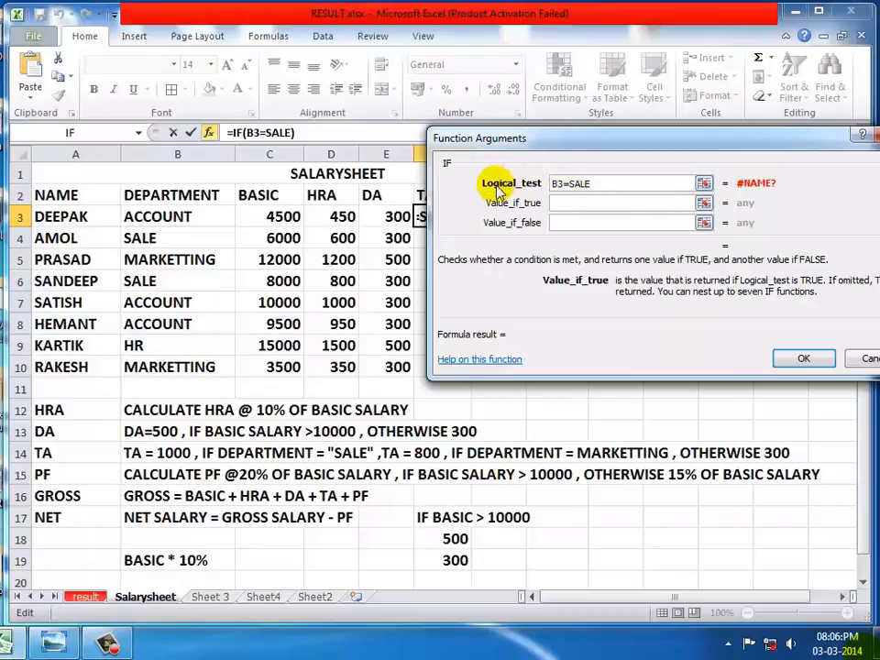
pyautogui.click(607, 184)
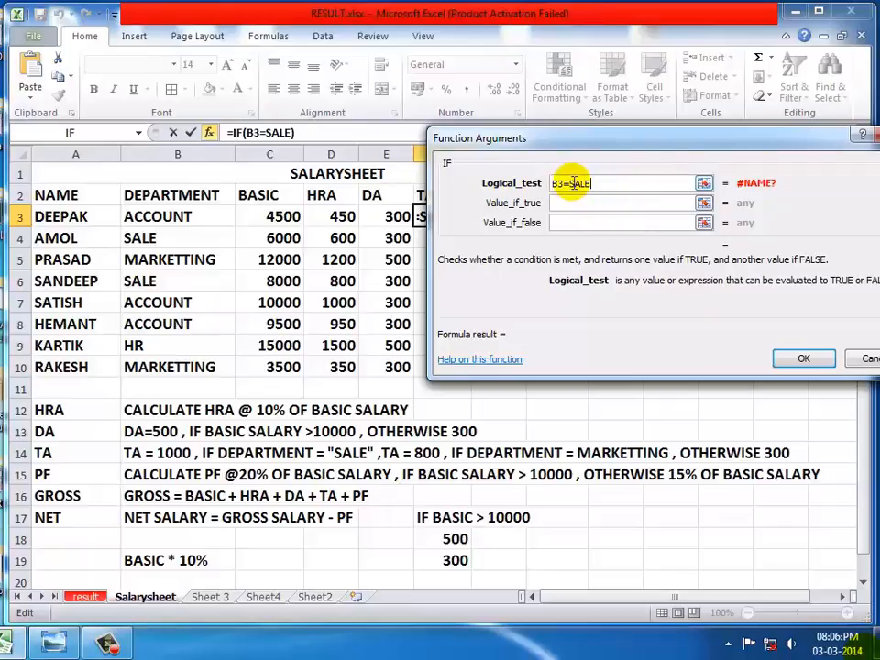
pyautogui.click(569, 184)
pyautogui.press('Delete')
pyautogui.press('Delete')
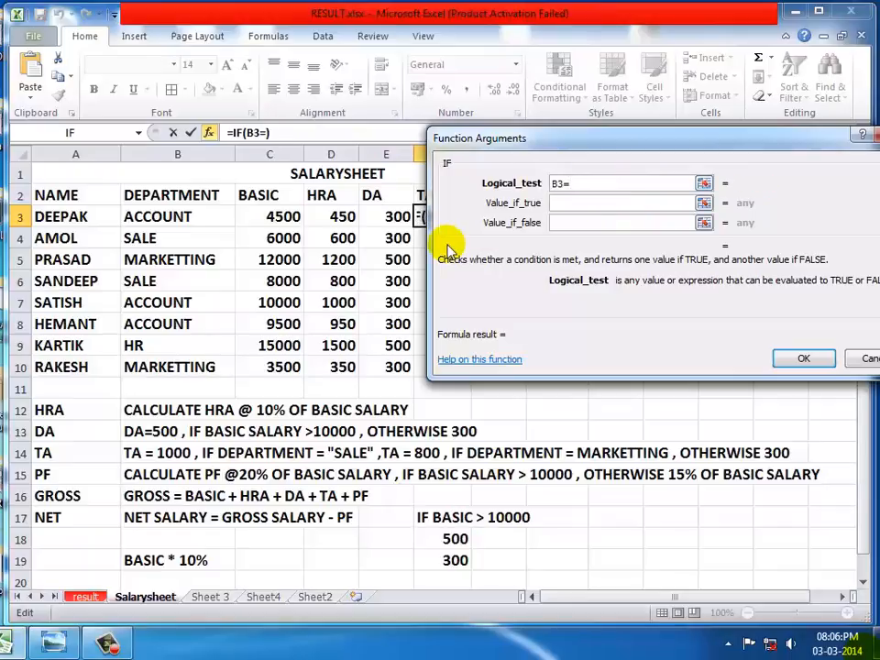
# - Switch to the keyboard picture in Windows Photo Viewer to locate the double quotation mark, and return to Excel
pyautogui.click(57, 641)
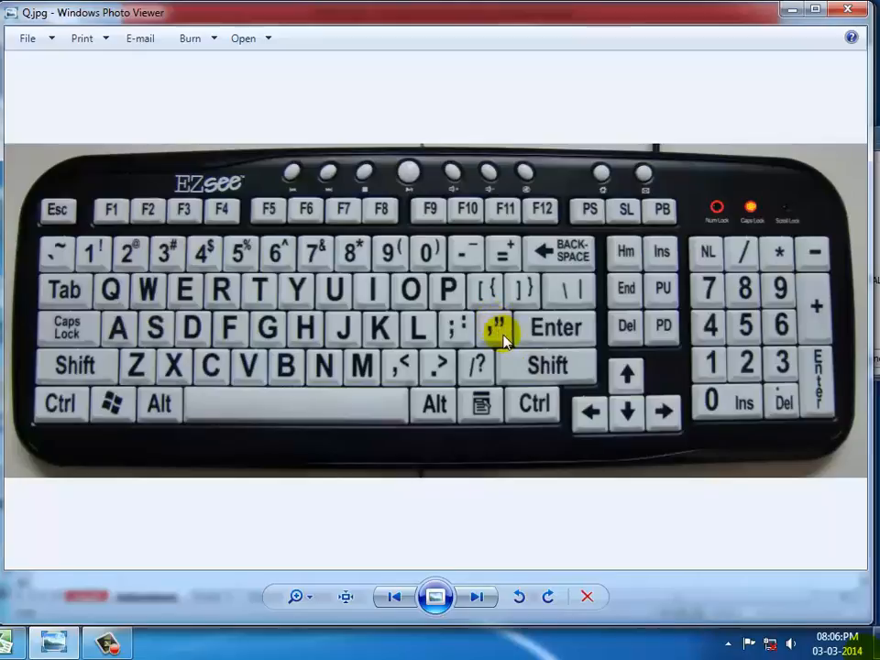
pyautogui.click(790, 13)
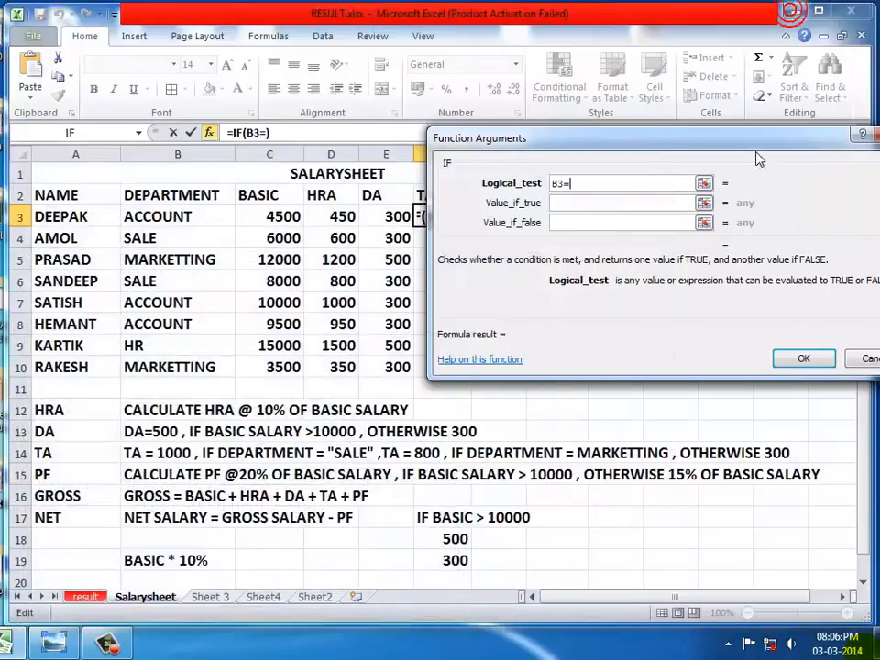
# - Set the IF function's logical test to B3="SALE" and its value if true to 1000
pyautogui.doubleClick(608, 182)
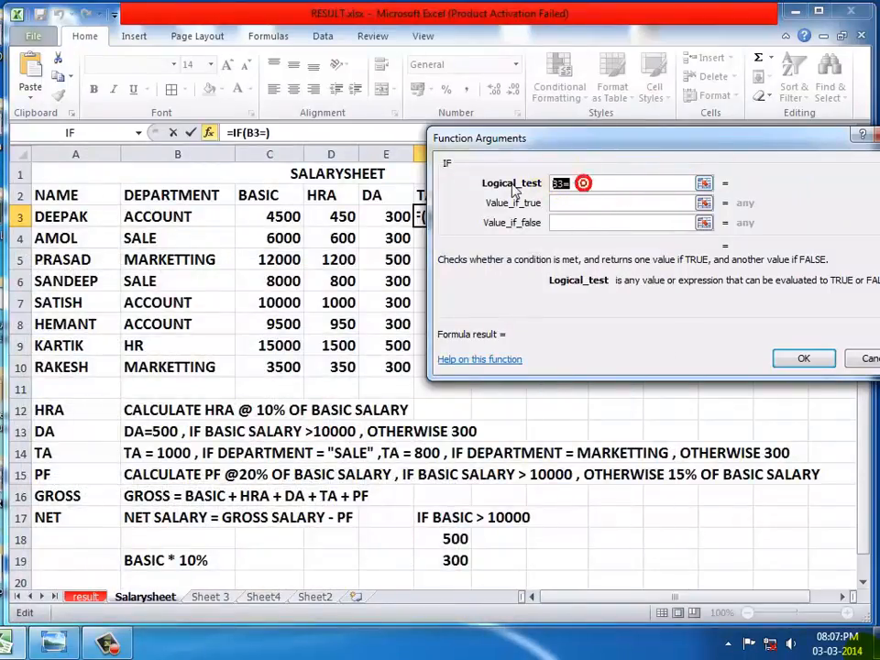
pyautogui.press('BackSpace')
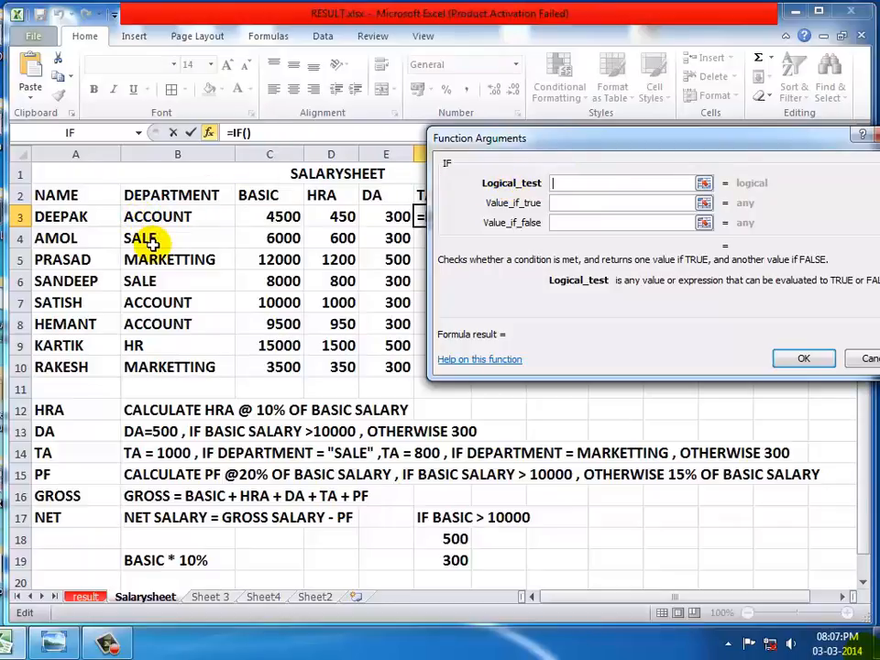
pyautogui.click(174, 216)
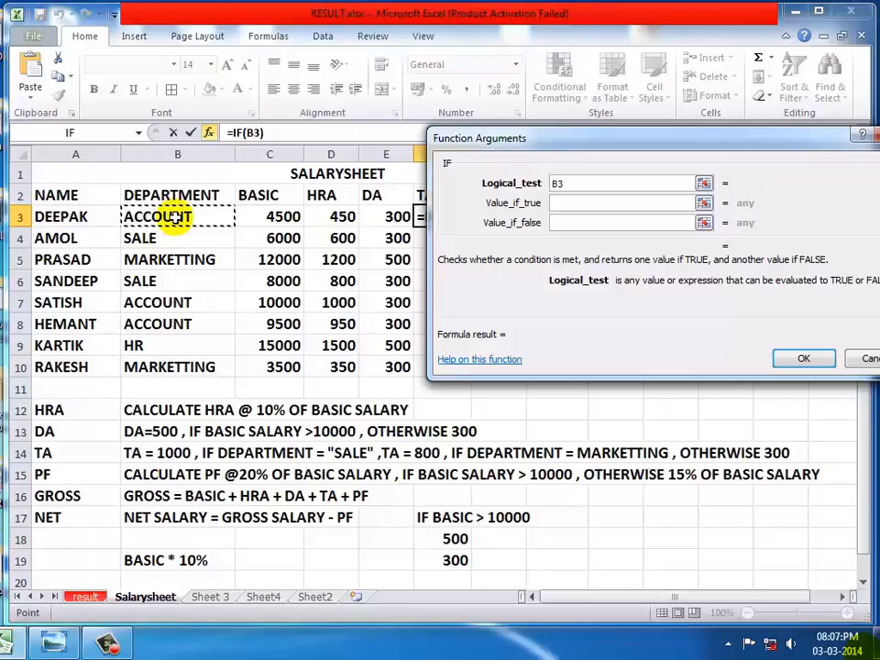
pyautogui.write('=')
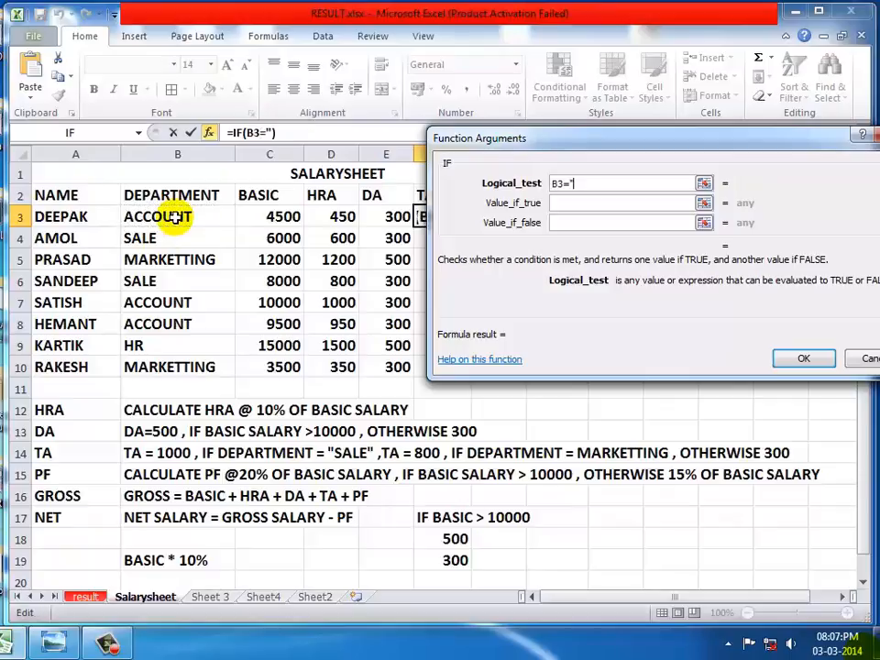
pyautogui.write('"SALE')
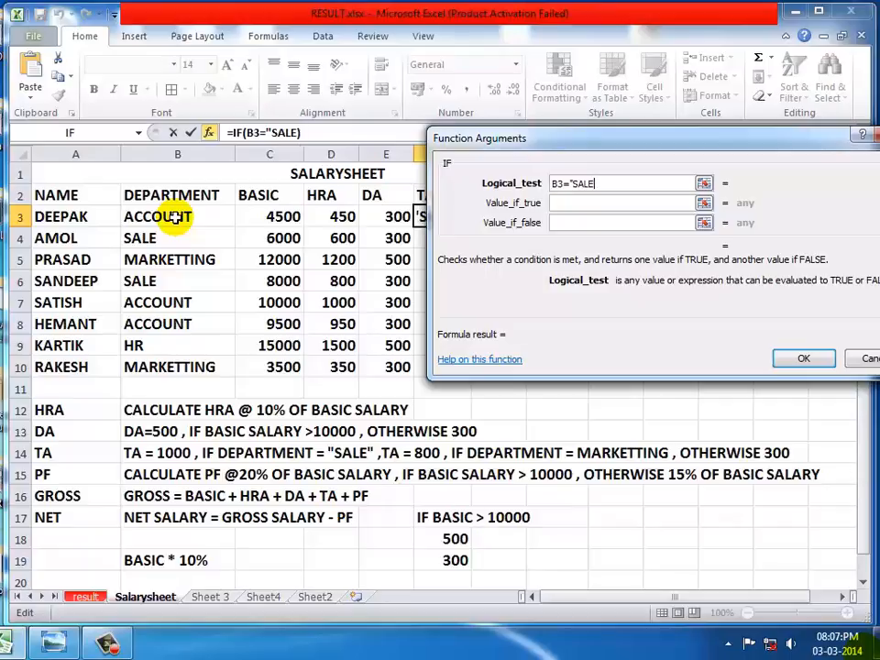
pyautogui.write('"')
pyautogui.click(555, 204)
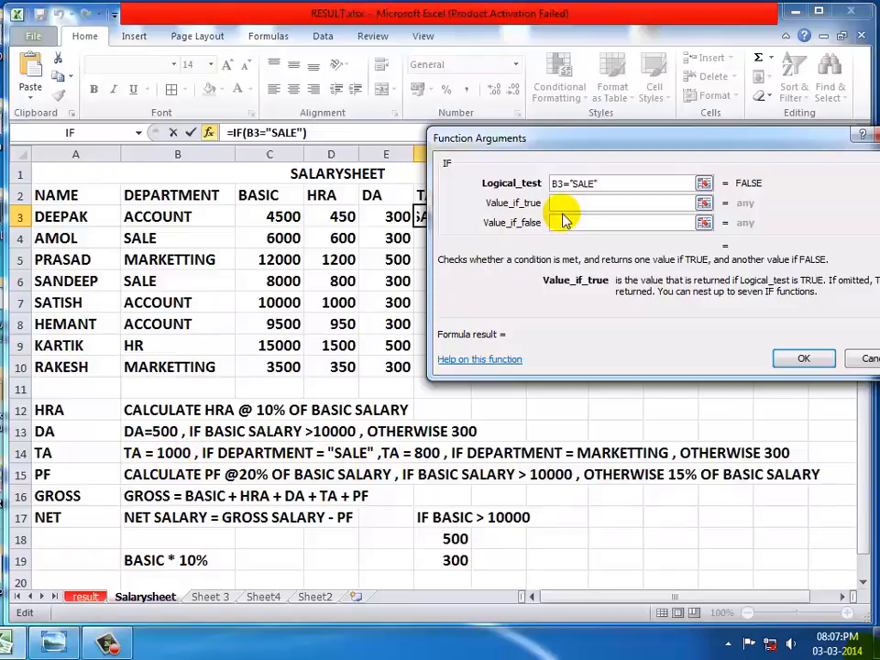
pyautogui.write('1000')
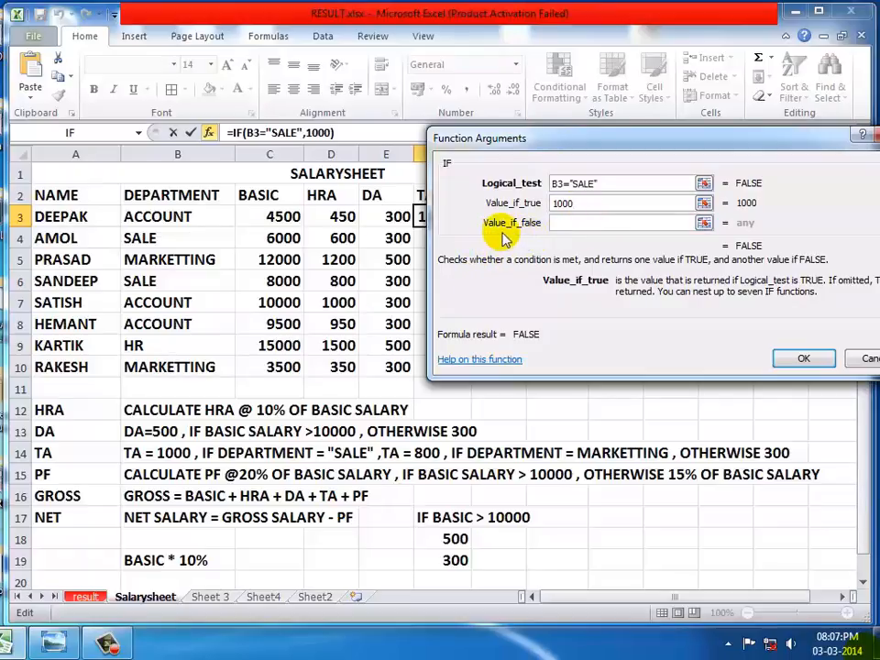
# - Nest a second IF function as the value if false, with the logical test B3="MARKETTING"
pyautogui.click(567, 223)
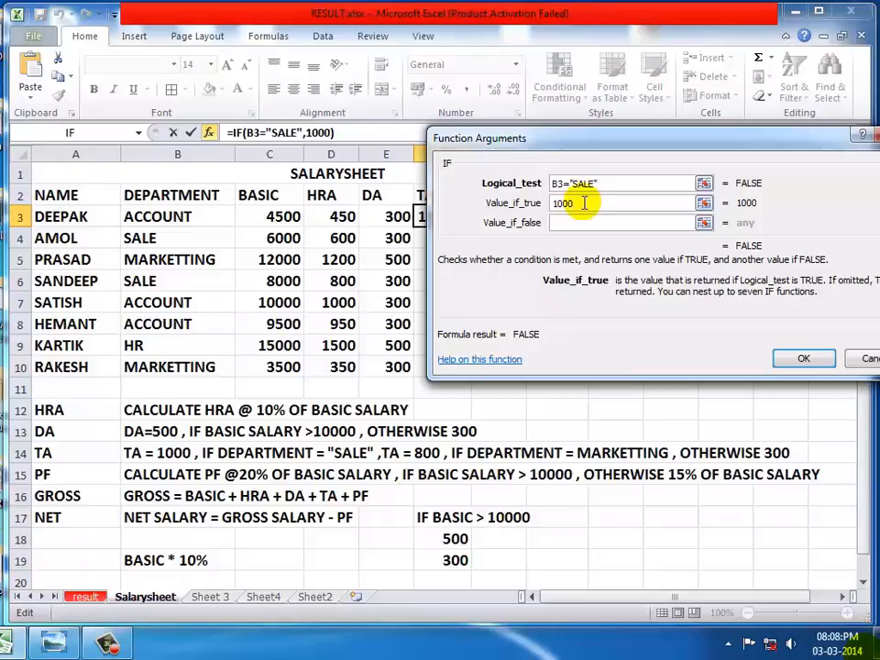
pyautogui.click(558, 222)
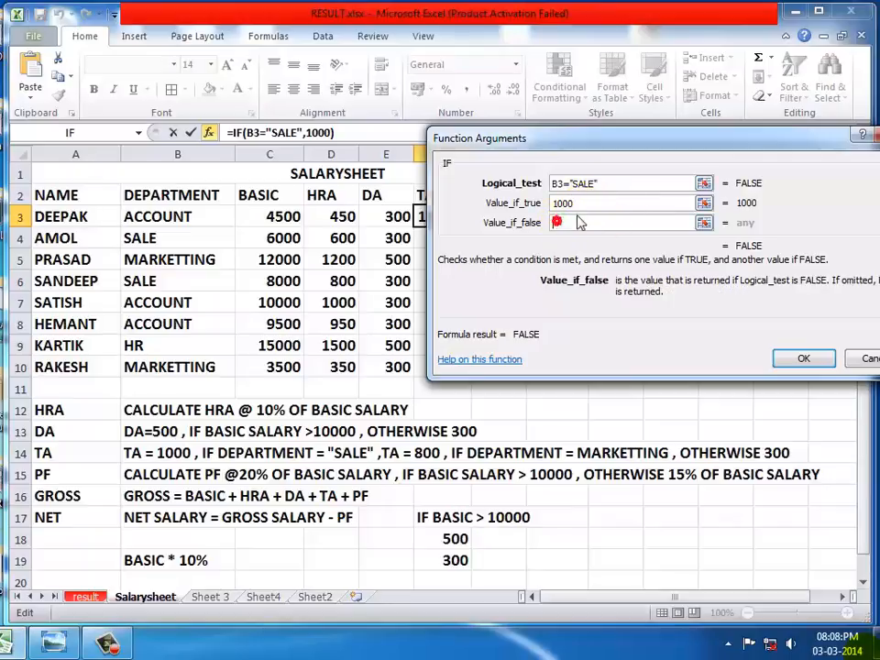
pyautogui.click(69, 134)
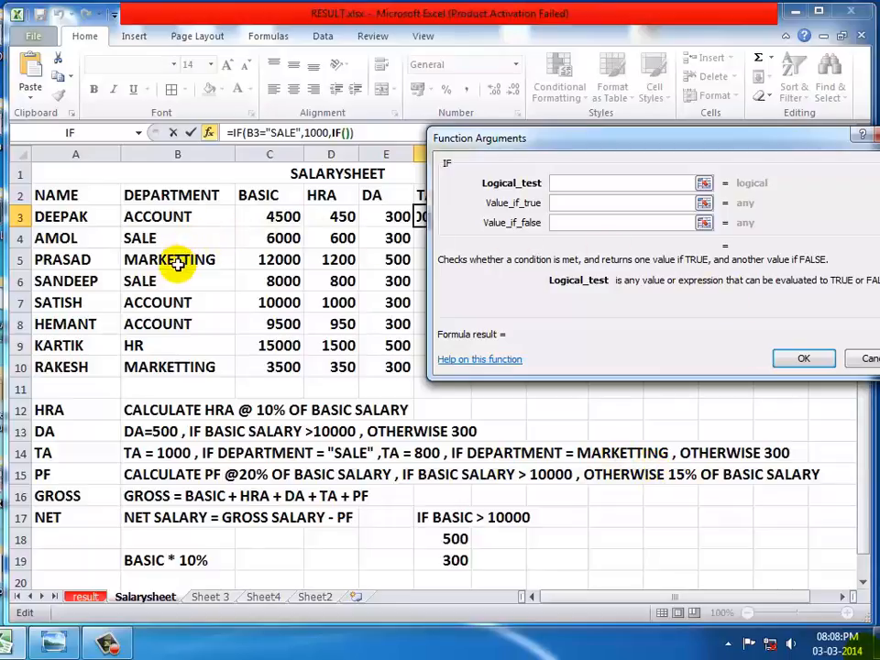
pyautogui.click(168, 216)
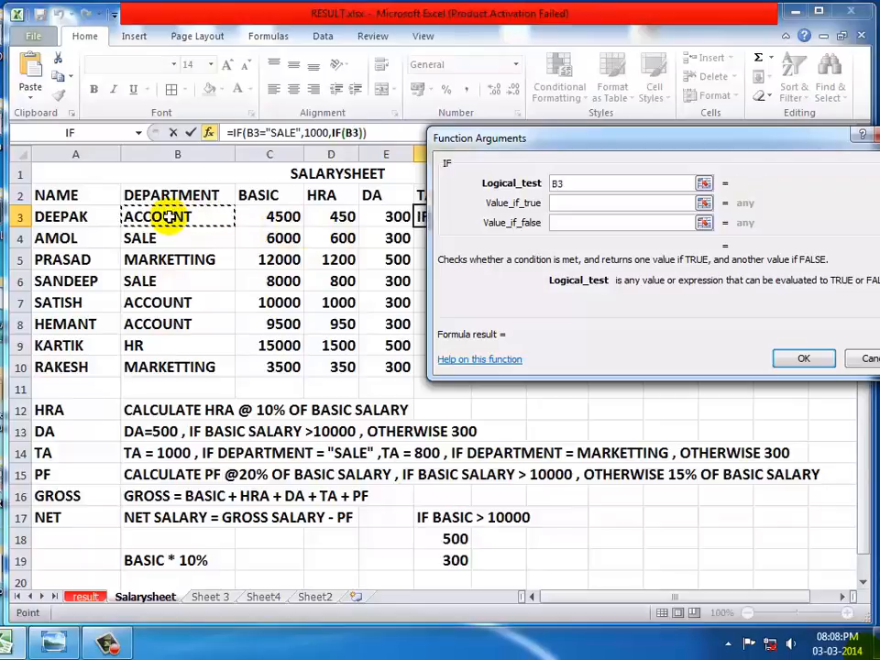
pyautogui.write('="')
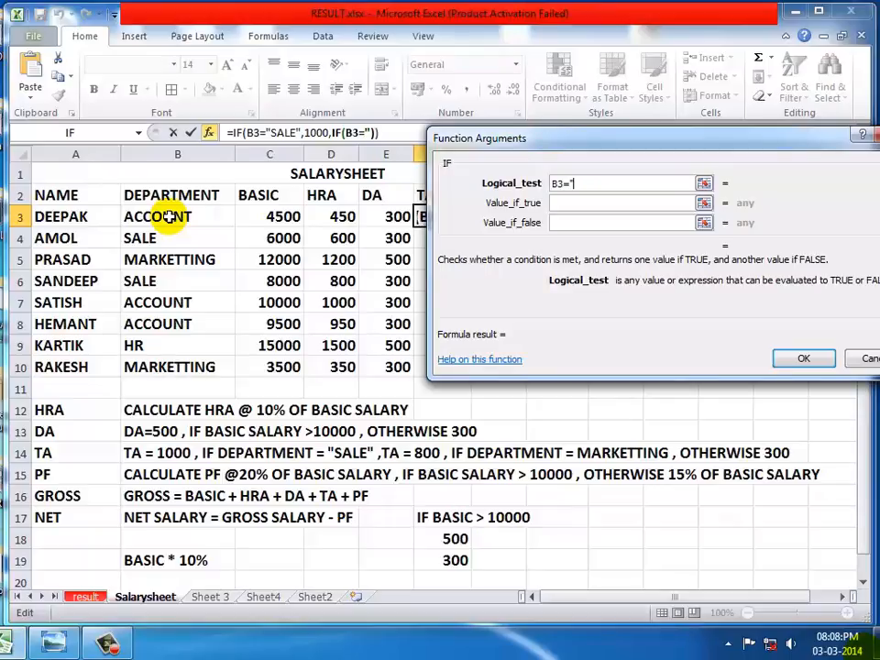
pyautogui.write('MARKE')
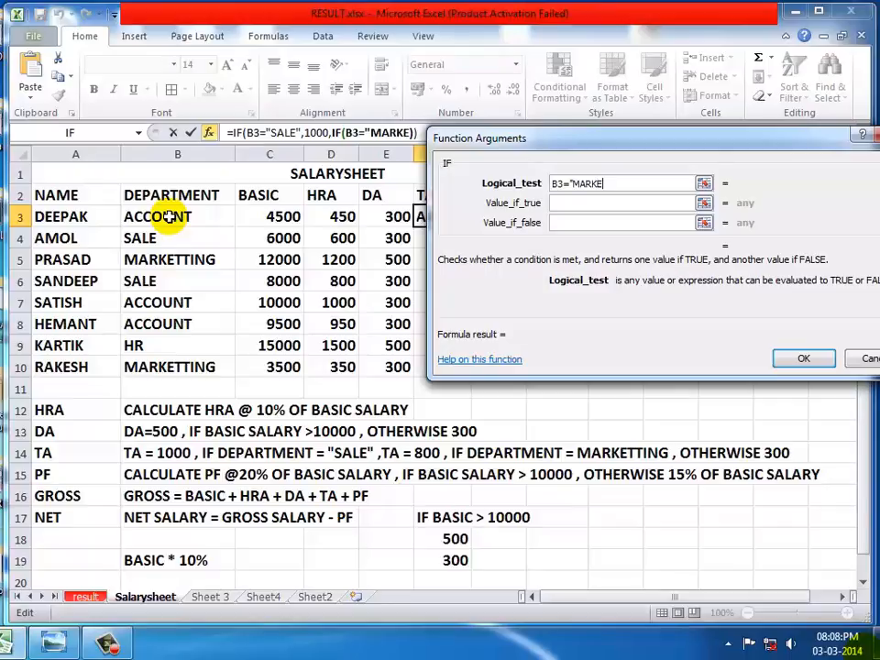
pyautogui.write('TTING"')
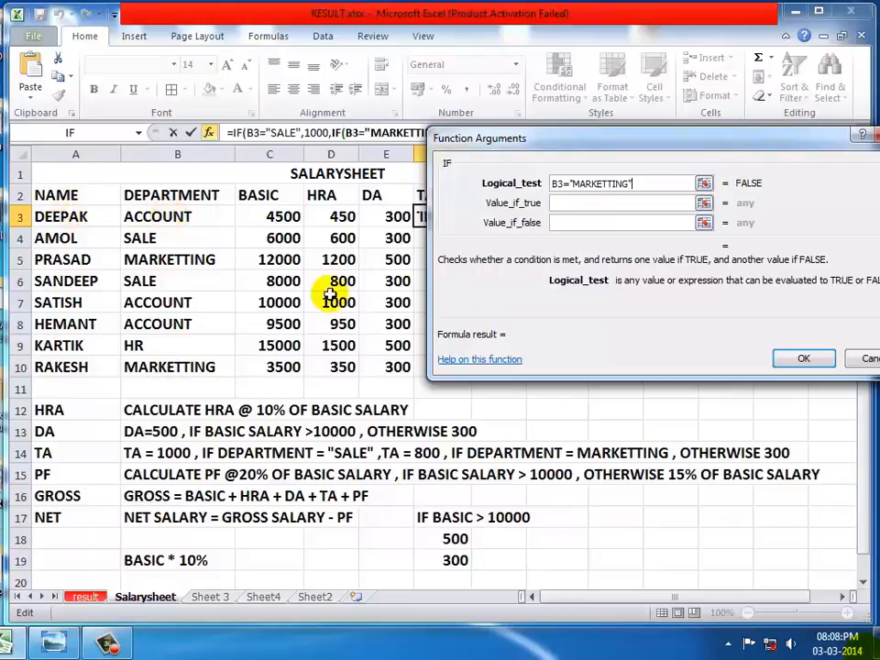
# - Complete the nested IF with 800 as the value if true and 300 as the value if false, and accept the TA formula
pyautogui.click(564, 204)
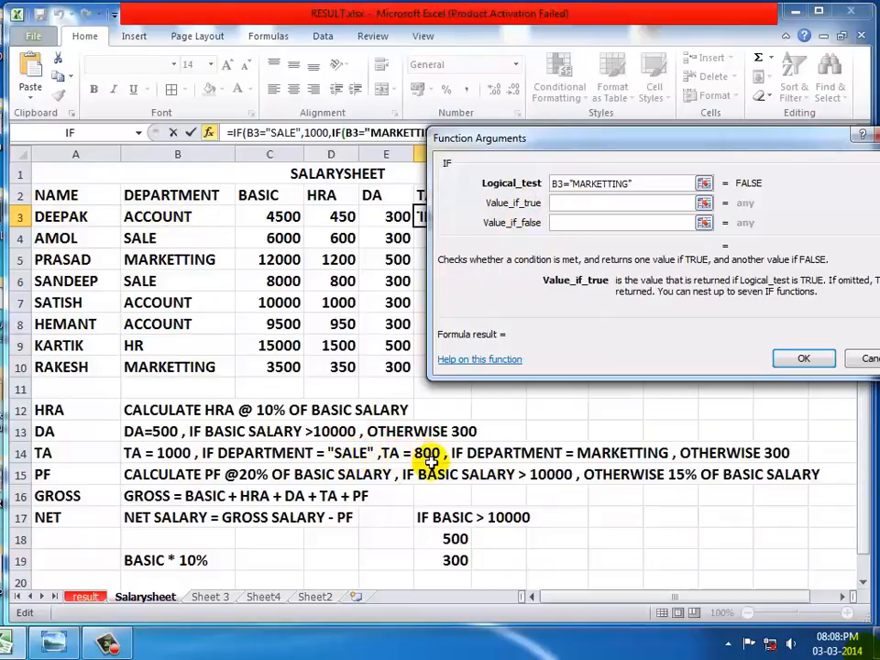
pyautogui.write('500')
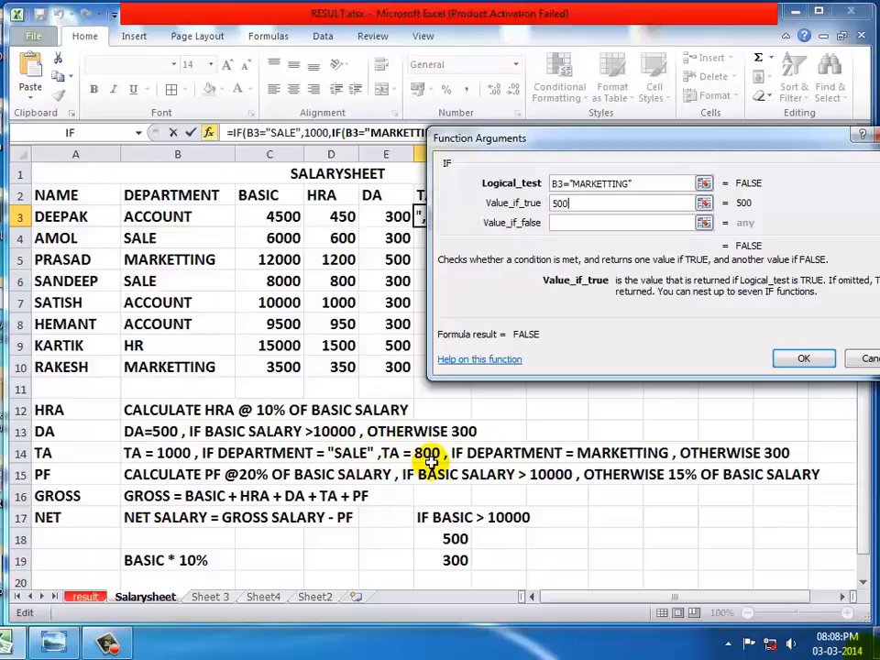
pyautogui.press('BackSpace')
pyautogui.press('BackSpace')
pyautogui.press('BackSpace')
pyautogui.write('8')
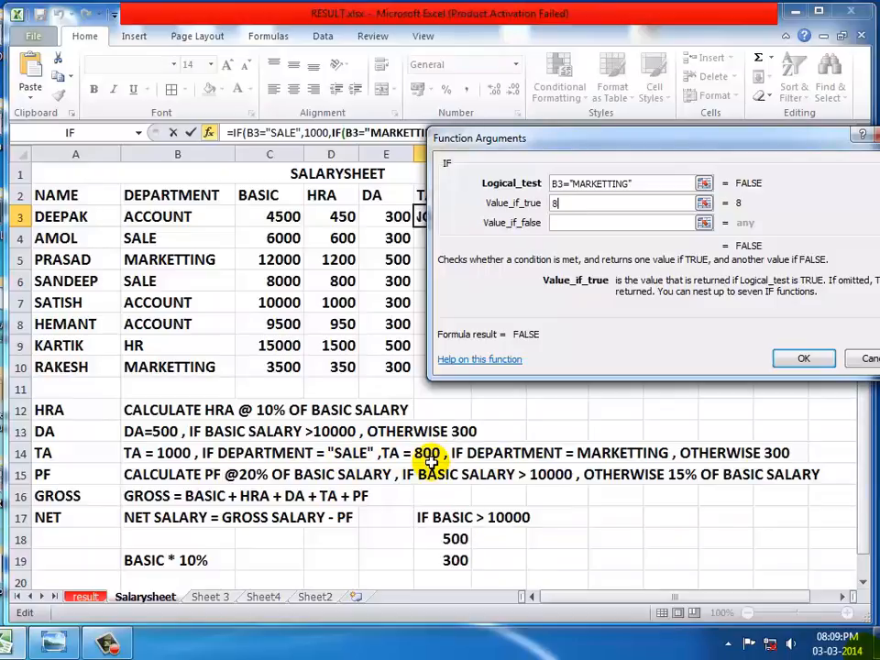
pyautogui.write('00')
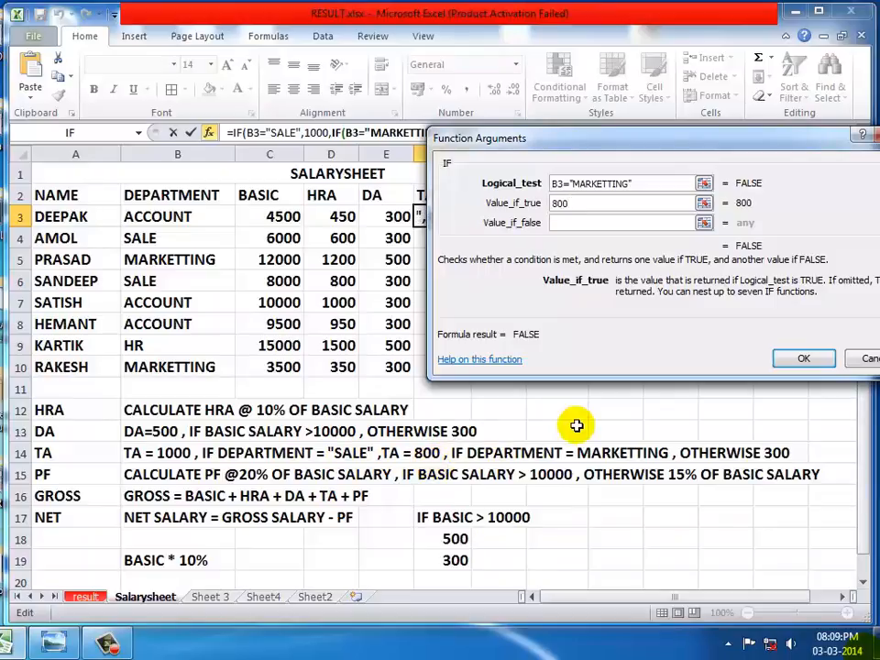
pyautogui.click(567, 225)
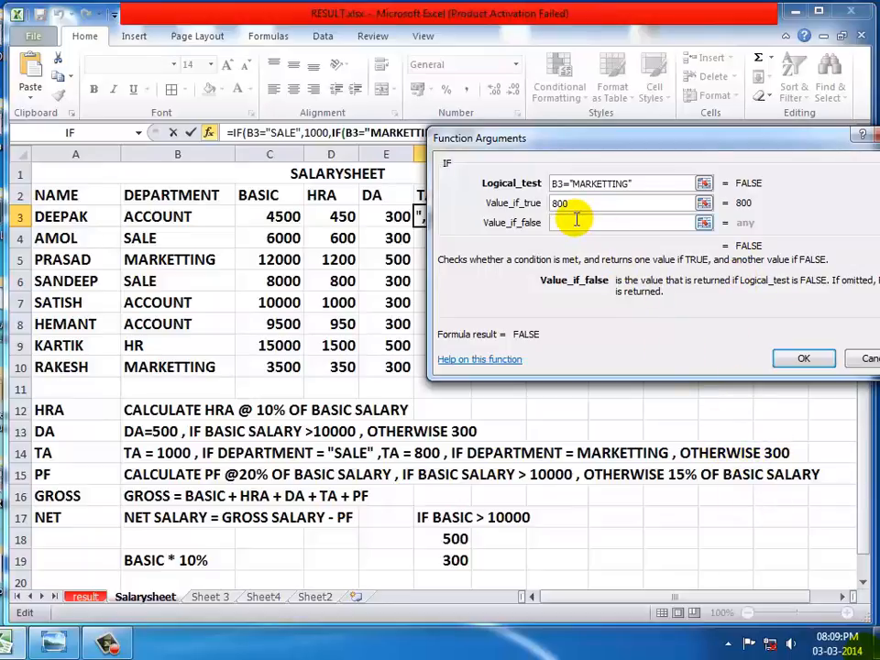
pyautogui.write('300')
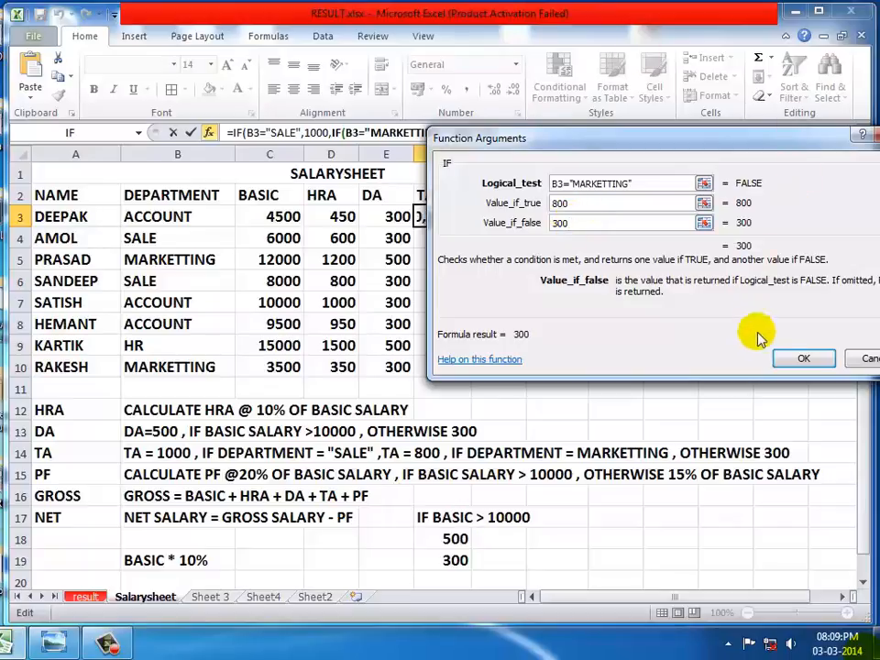
pyautogui.click(799, 361)
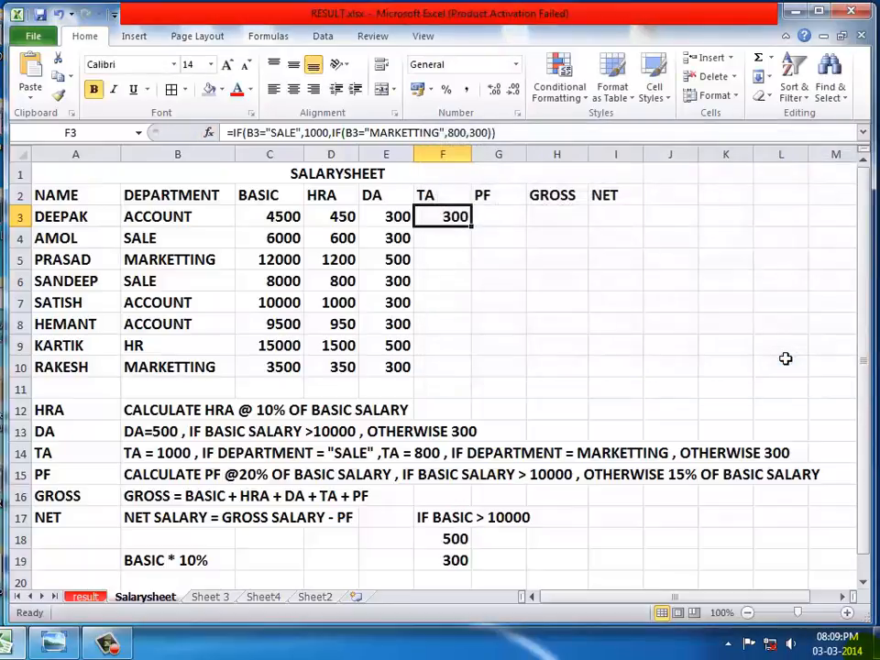
# - Fill the TA formula down to F10 and check the results against the SALE and MARKETTING departments
pyautogui.doubleClick(470, 225)
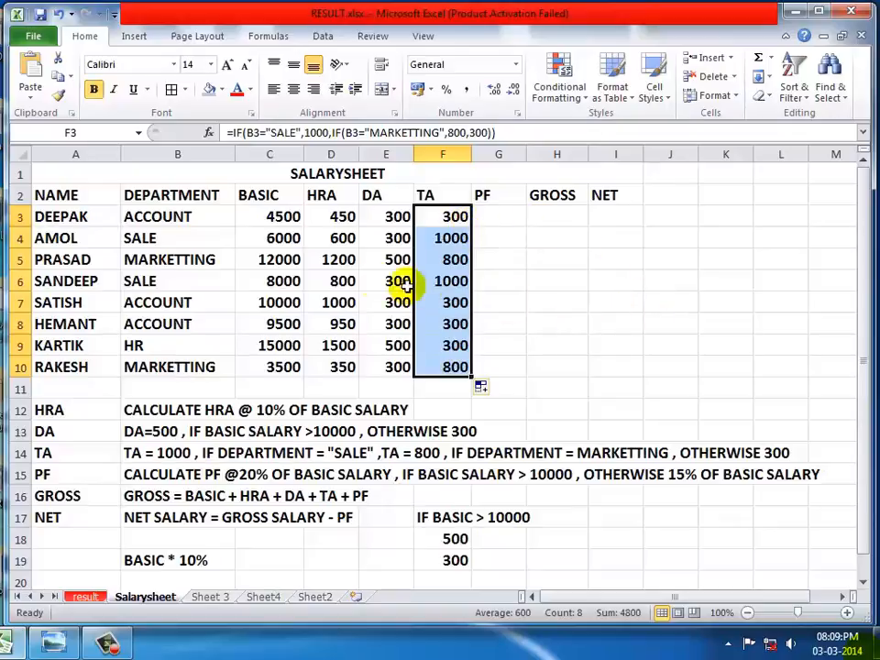
pyautogui.click(161, 237)
pyautogui.click(162, 282)
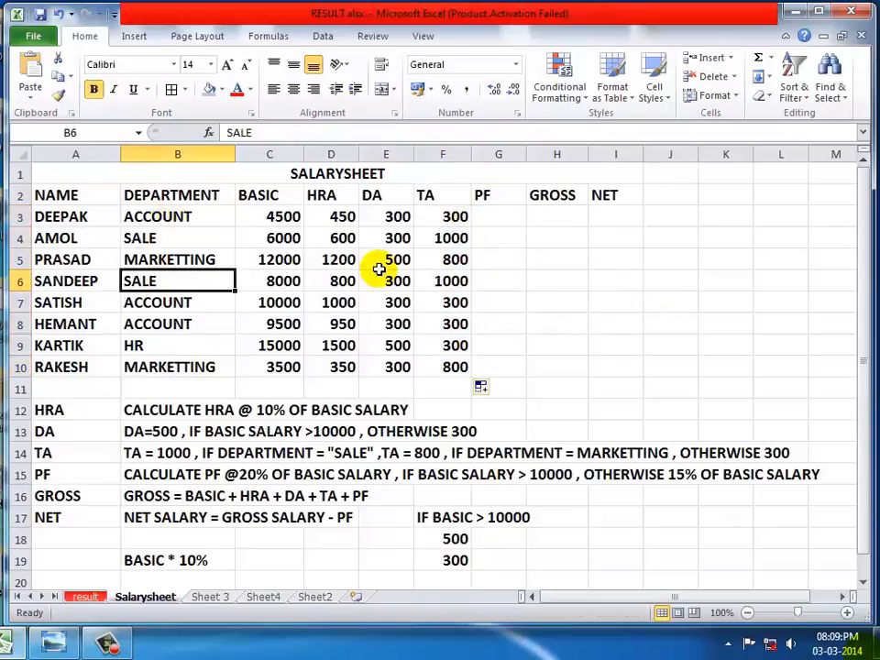
pyautogui.click(176, 366)
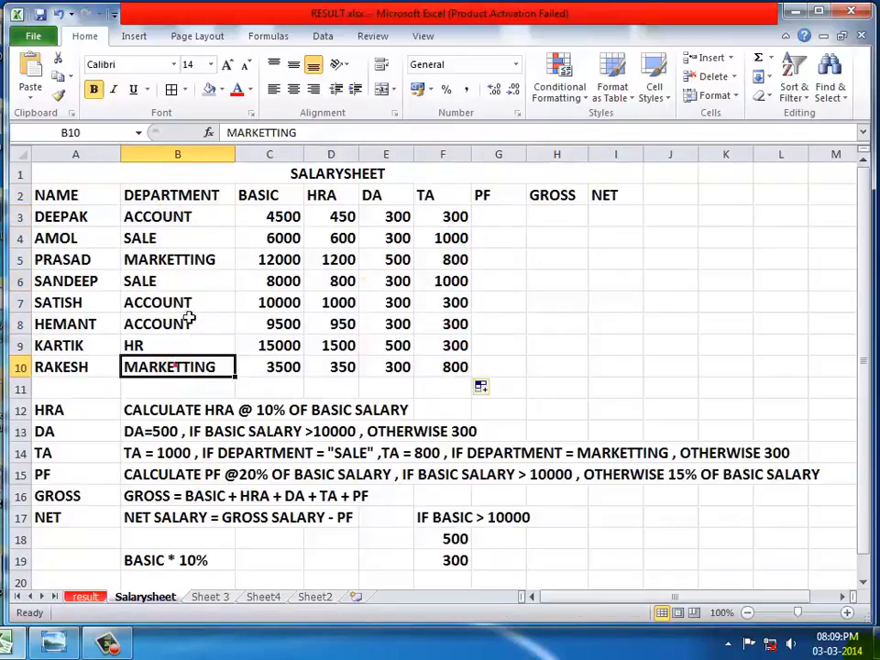
pyautogui.click(207, 259)
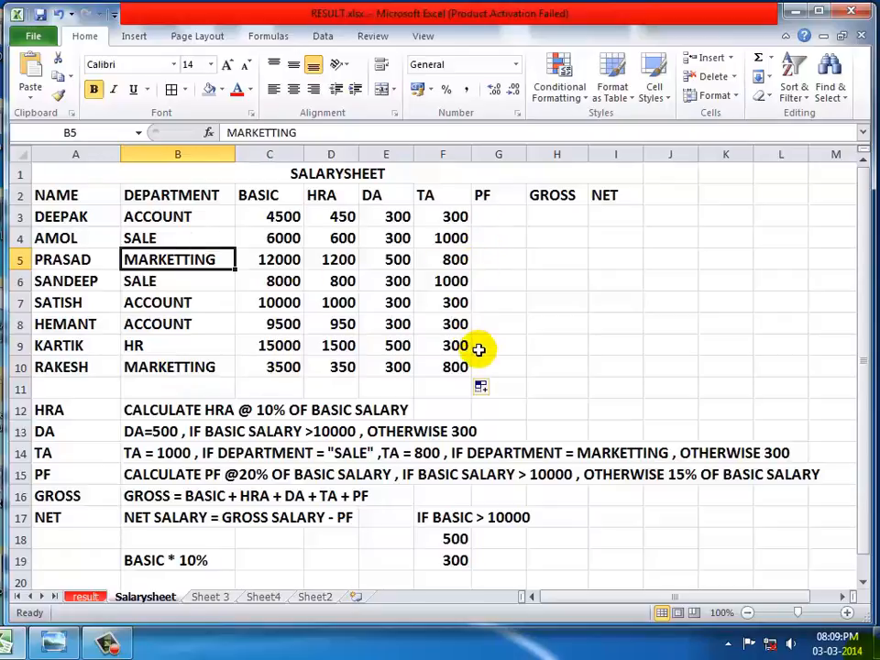
# - Examine the PF rule in row 15, including its basic salary condition and percentages, and locate the first PF cell, G3
pyautogui.click(18, 473)
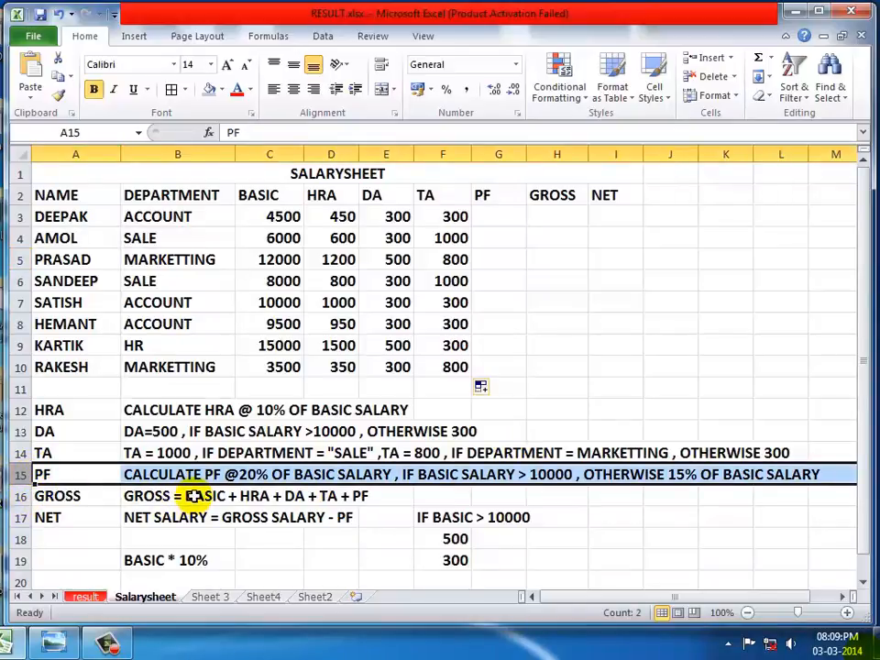
pyautogui.click(109, 645)
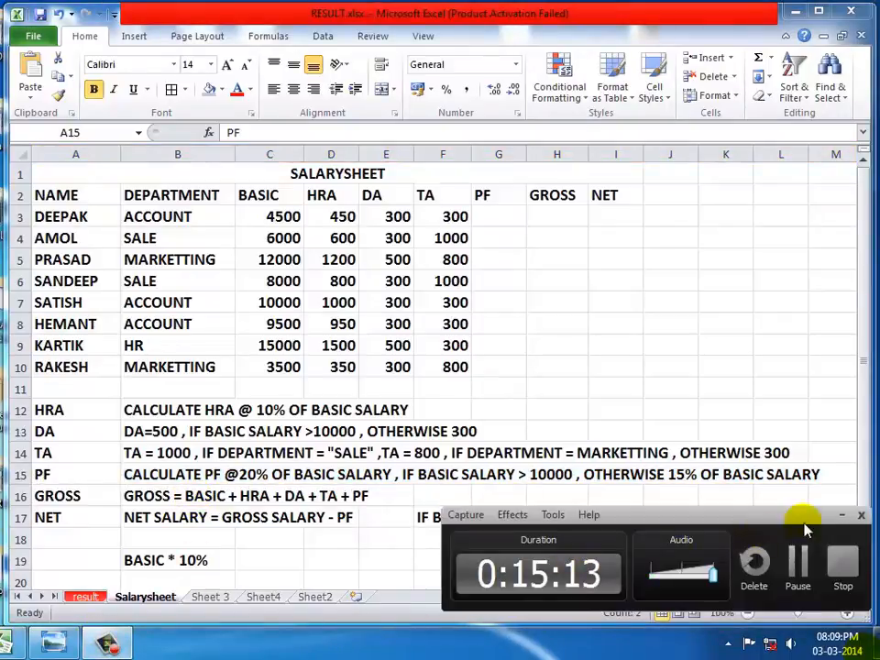
pyautogui.click(842, 519)
pyautogui.click(275, 517)
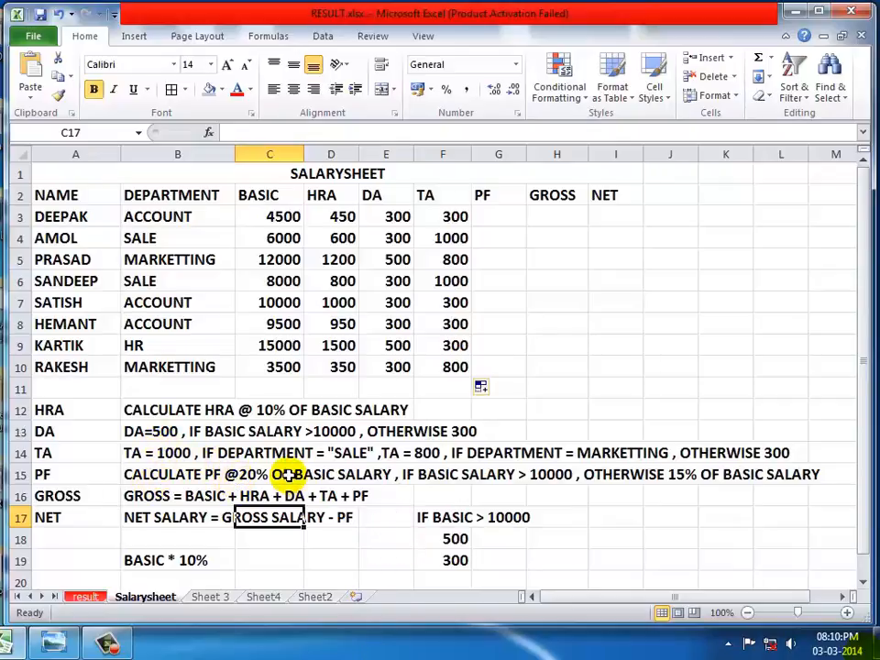
pyautogui.click(154, 562)
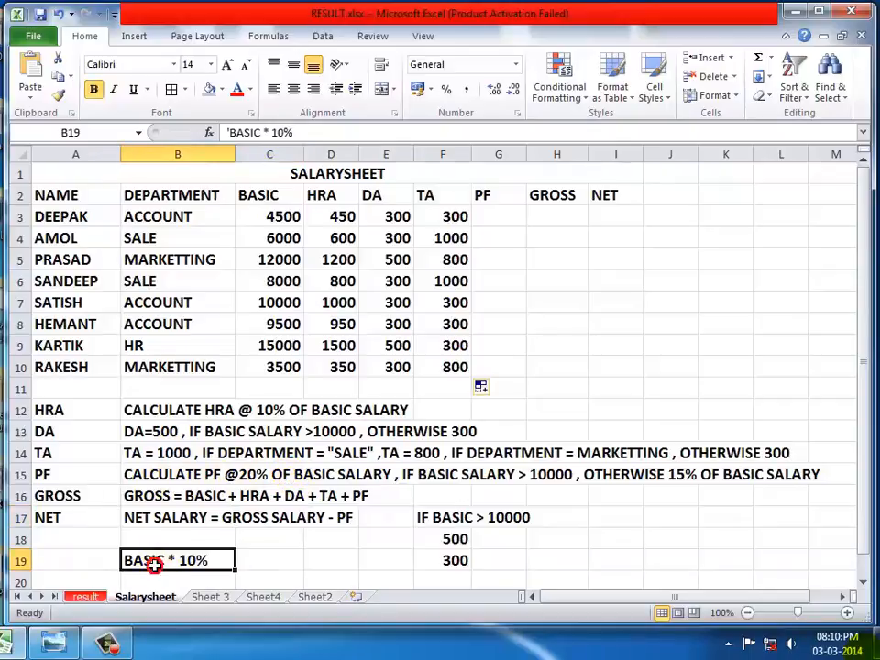
pyautogui.click(137, 474)
pyautogui.moveTo(183, 474); pyautogui.dragTo(311, 474)
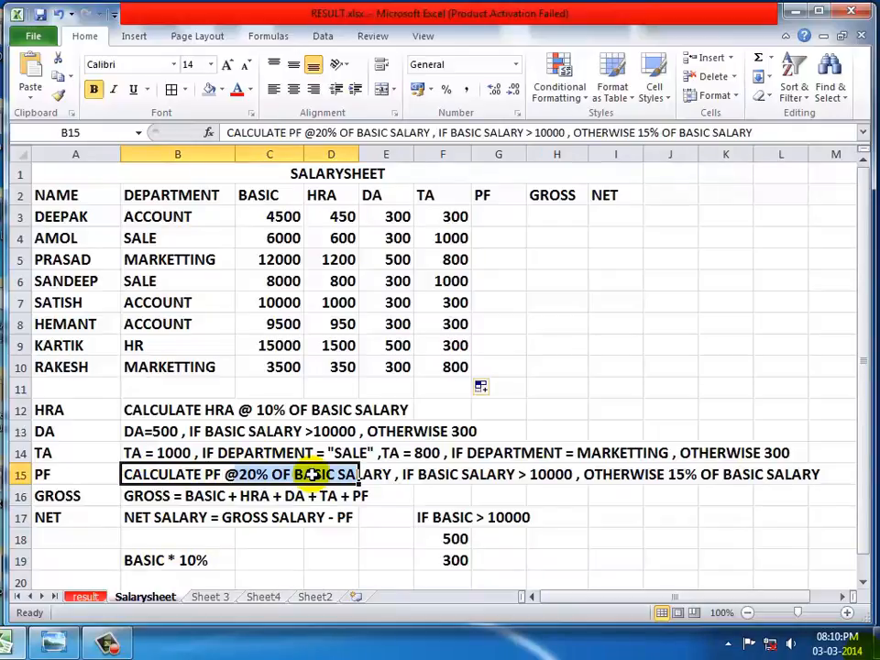
pyautogui.click(513, 493)
pyautogui.click(416, 474)
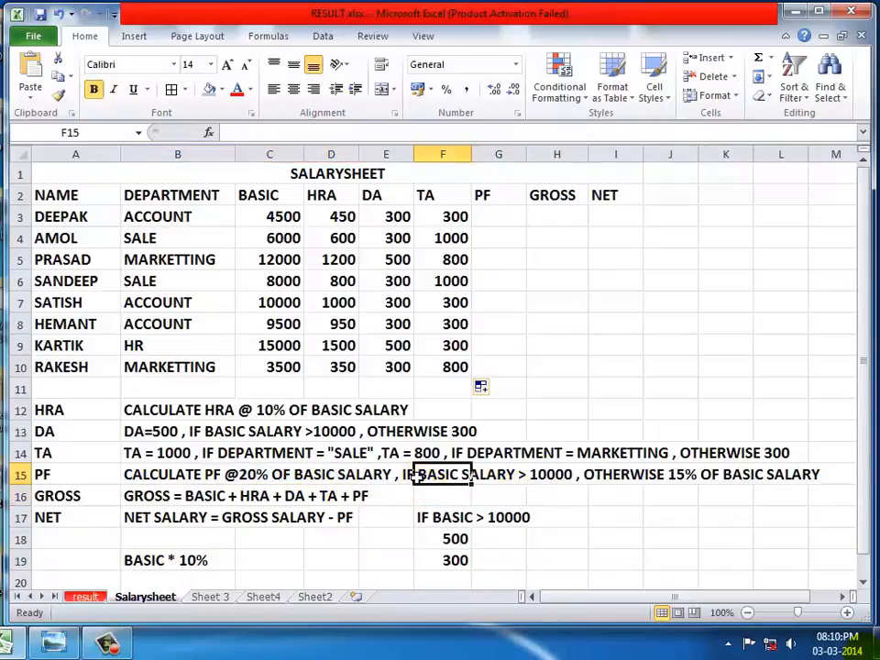
pyautogui.click(554, 484)
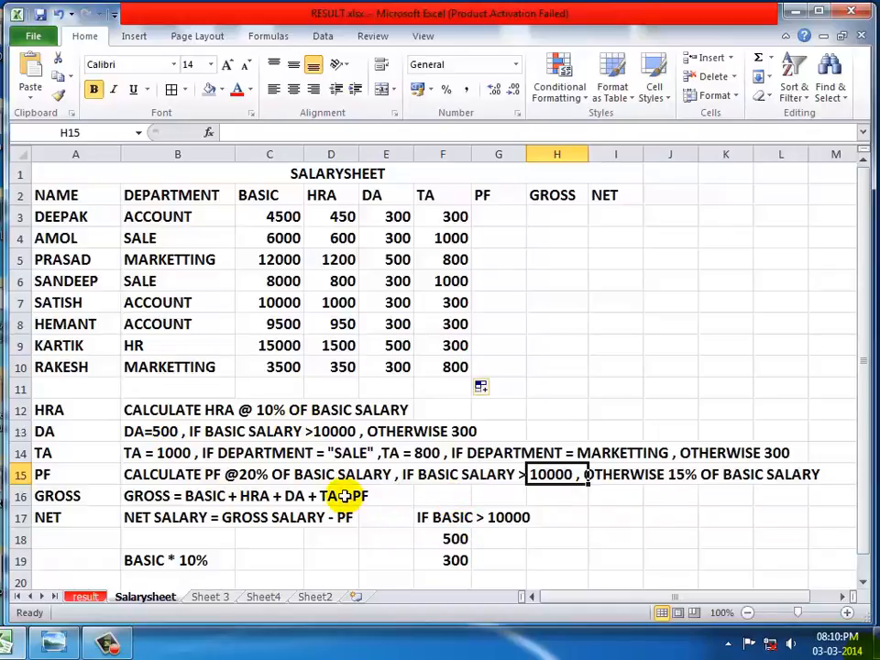
pyautogui.click(442, 477)
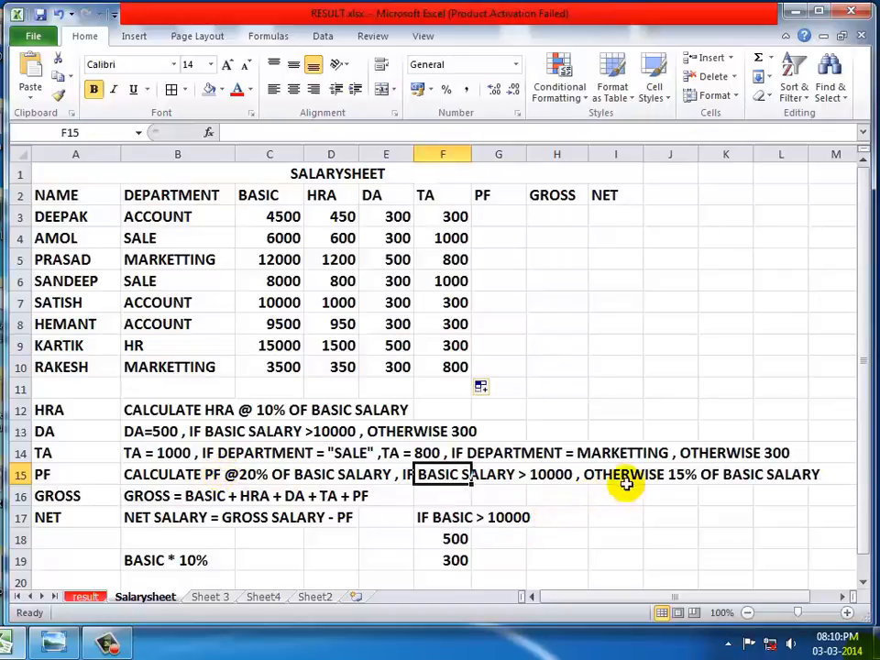
pyautogui.moveTo(632, 477); pyautogui.dragTo(748, 486)
pyautogui.click(634, 528)
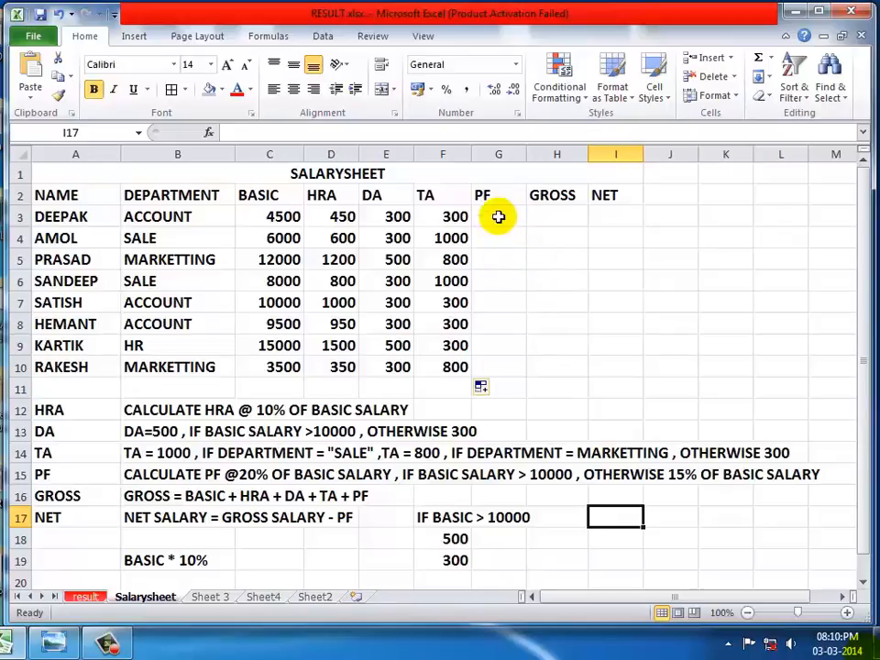
pyautogui.click(549, 387)
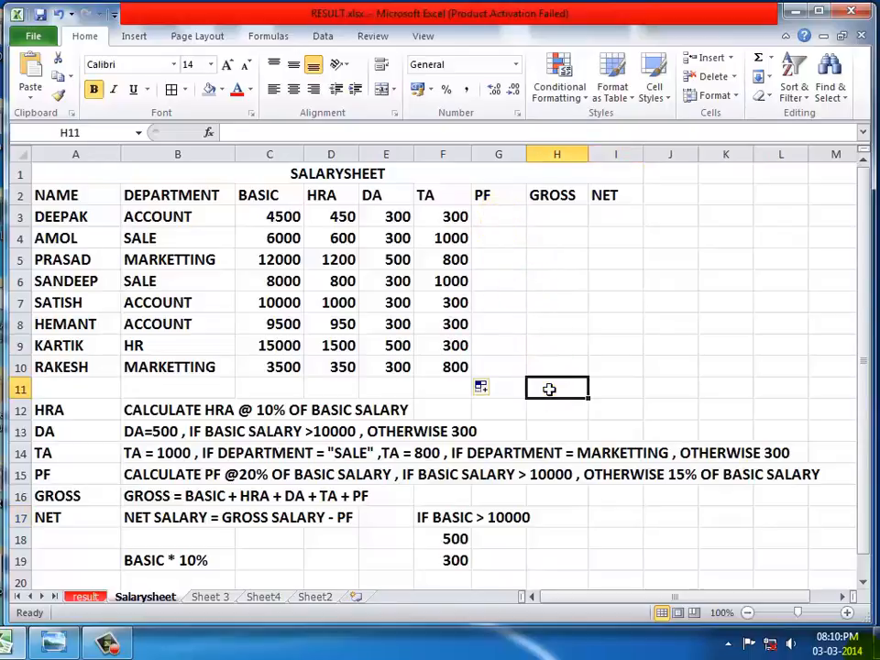
pyautogui.click(498, 216)
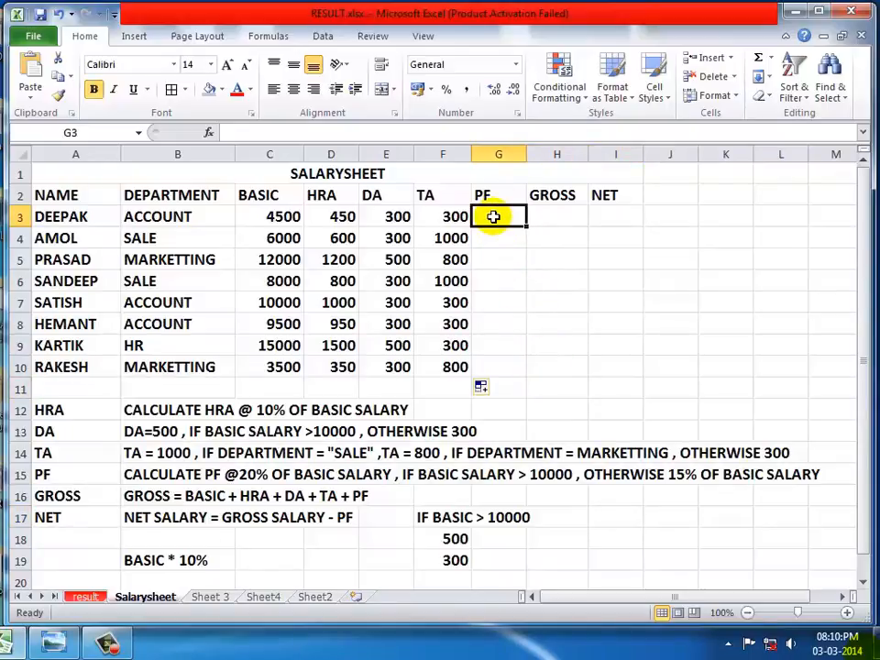
# - Write the PF condition IF BASIC > 10000 as a note in cell I17
pyautogui.click(605, 514)
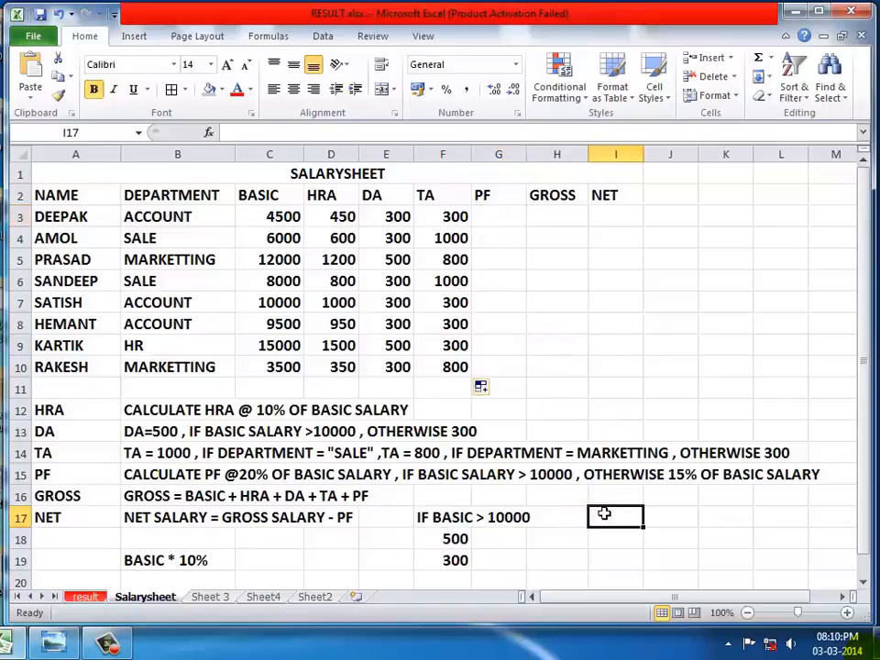
pyautogui.write('IF')
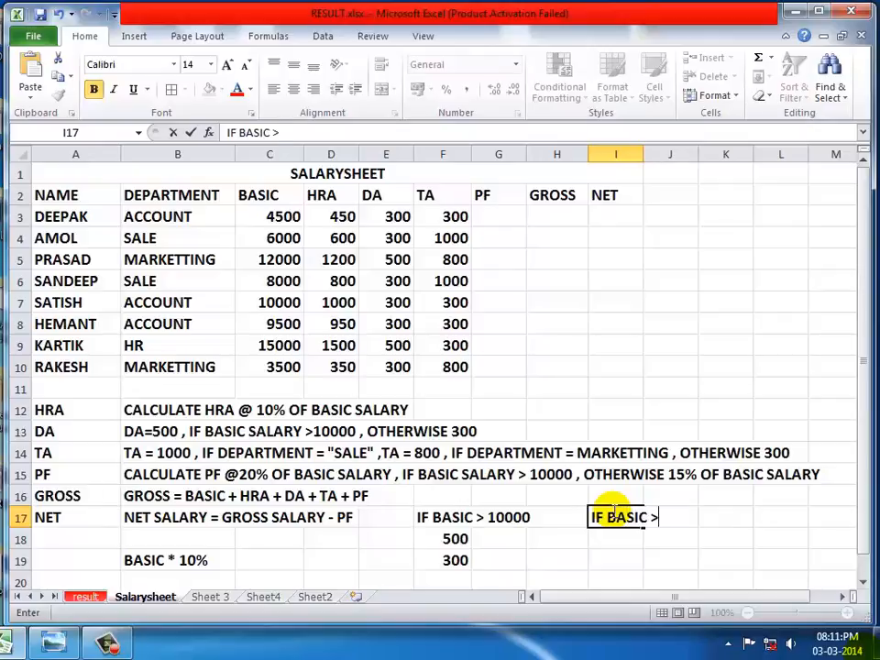
pyautogui.write('BASIC > 2000')
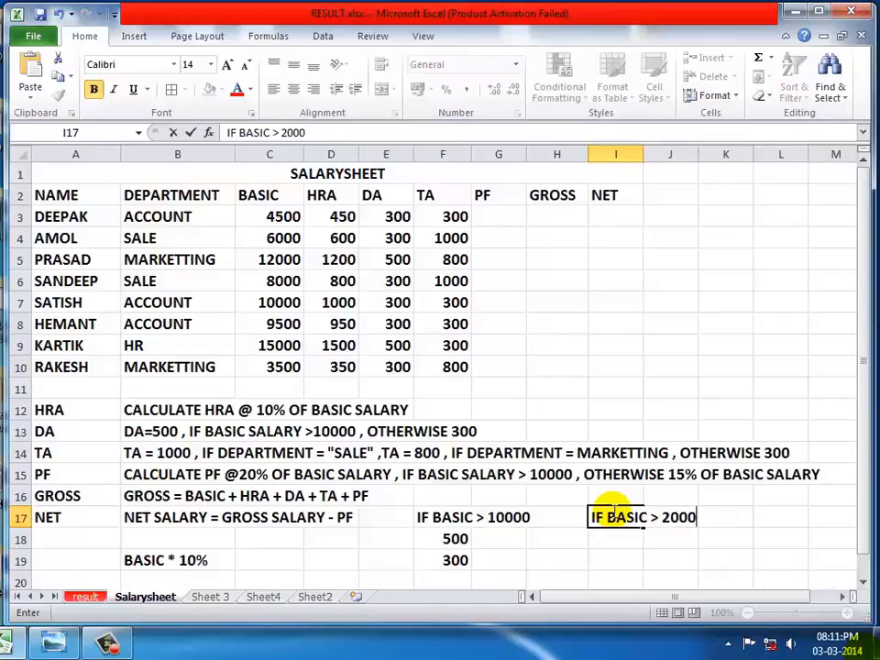
pyautogui.write('0')
pyautogui.press('BackSpace')
pyautogui.press('BackSpace')
pyautogui.press('BackSpace')
pyautogui.press('BackSpace')
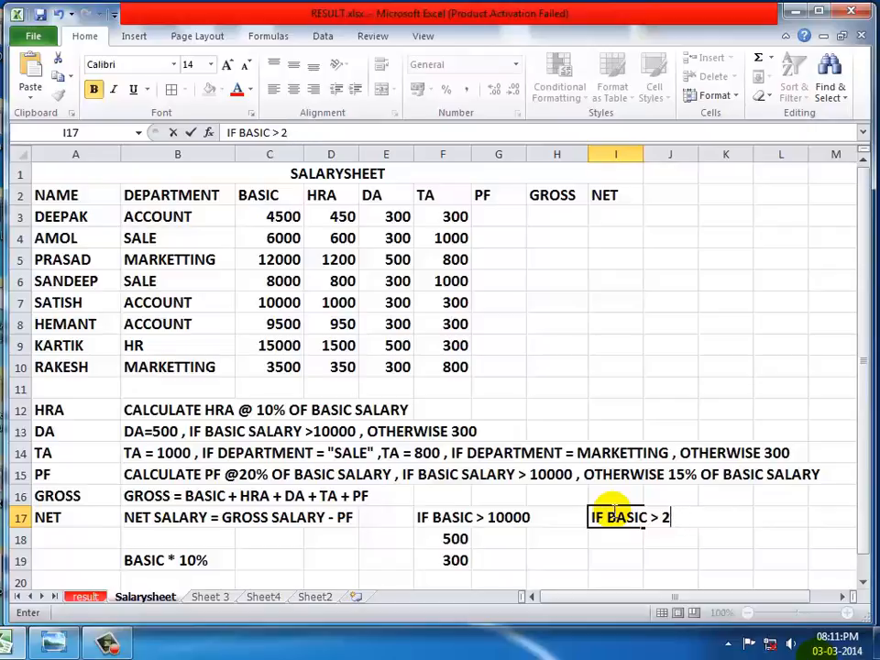
pyautogui.write('0000')
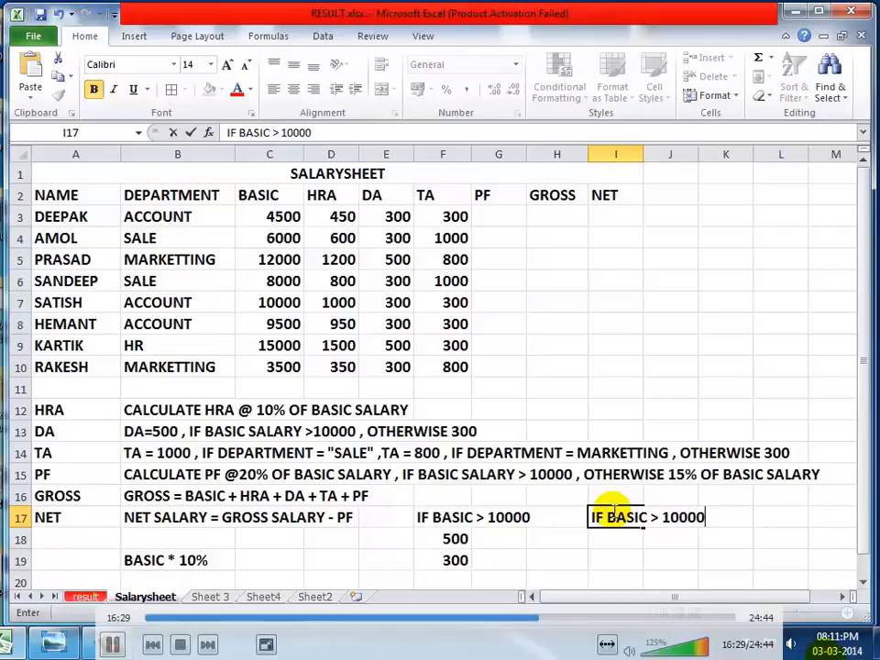
pyautogui.press('Return')
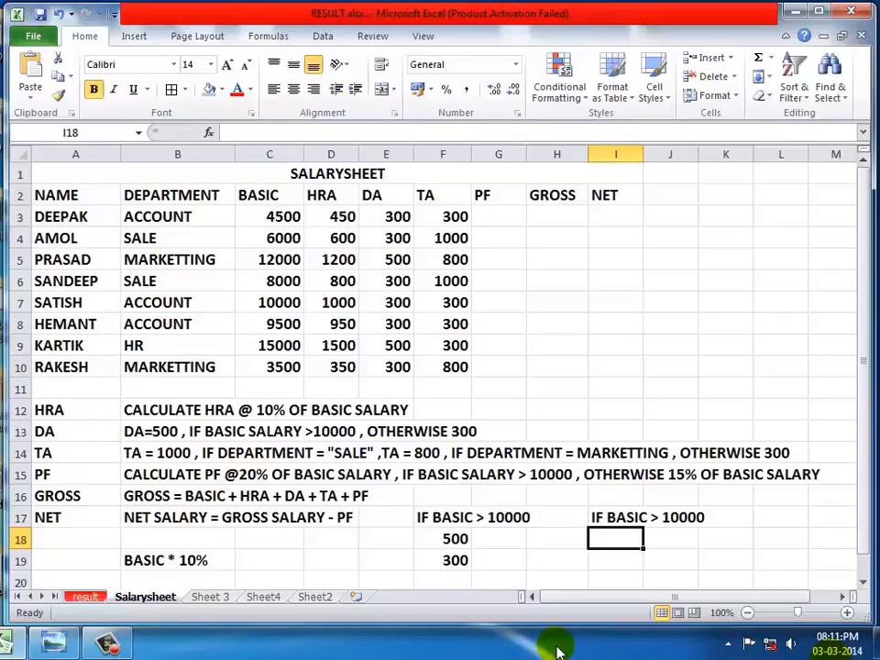
# - Write BASIC * 20% in cell I18 as the PF calculation for when the condition is true
pyautogui.write('BASIC')
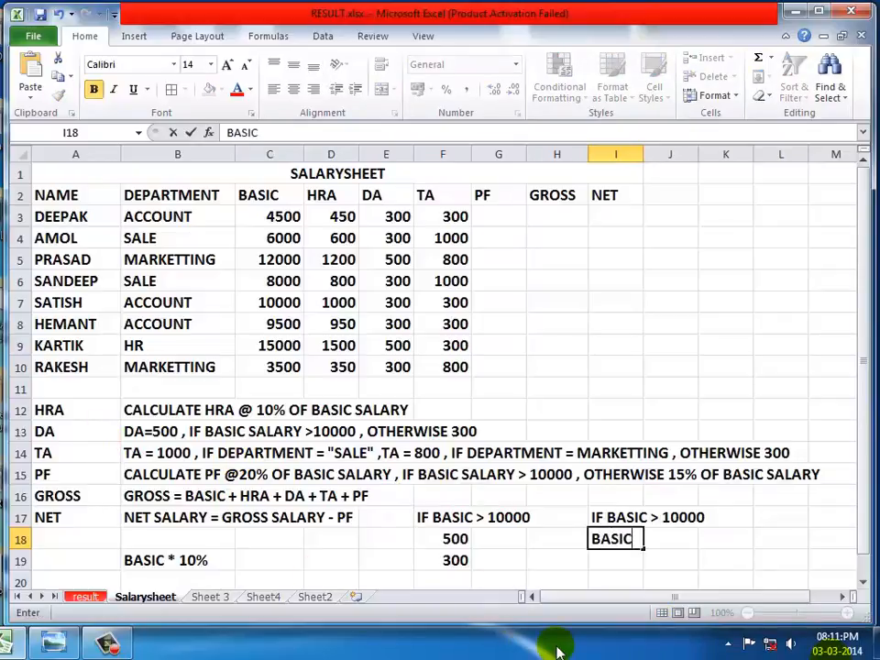
pyautogui.write(' * 20')
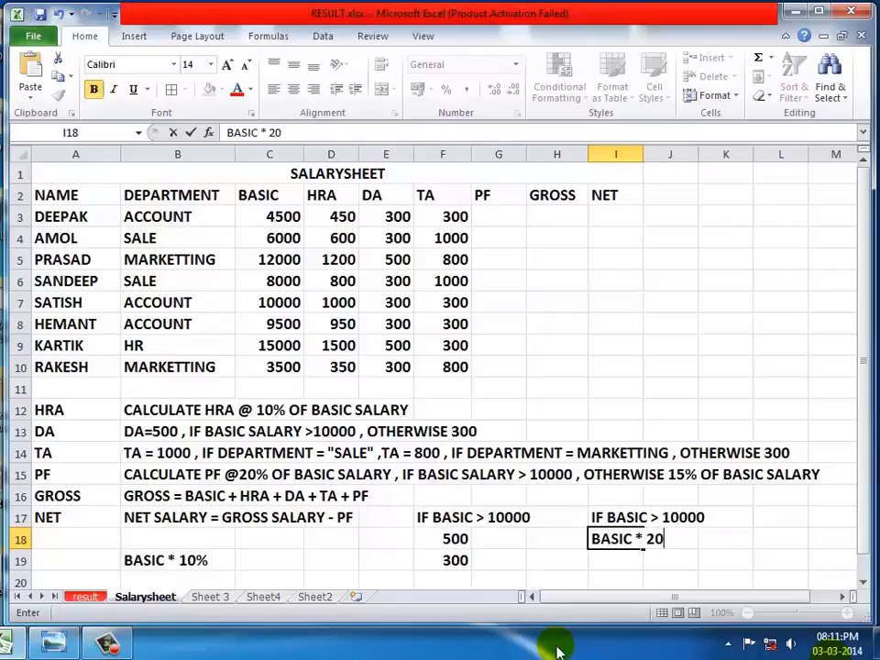
pyautogui.write('%')
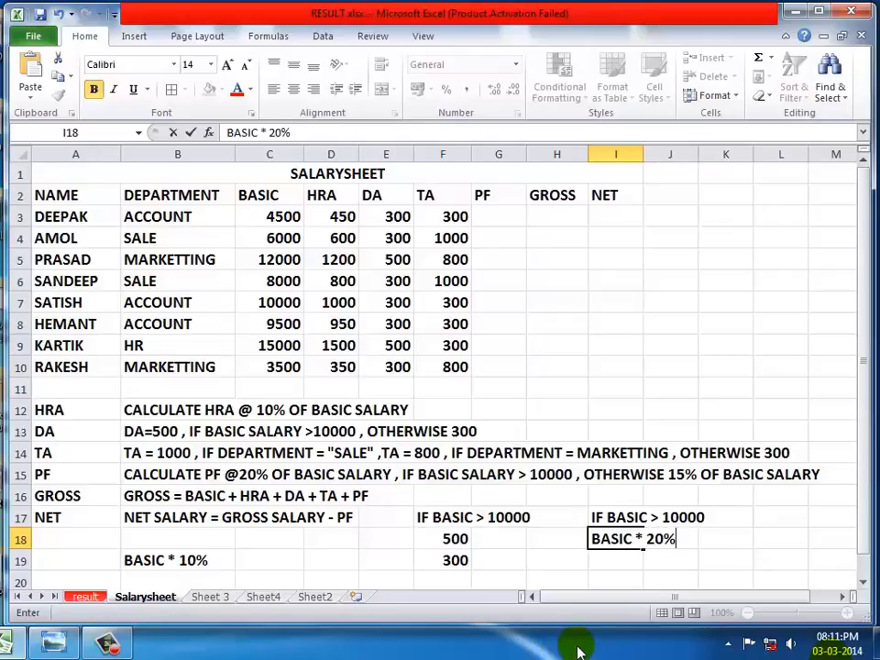
# - Write BASIC * 10% in cell I19 as the PF calculation for when the condition is false
pyautogui.click(614, 562)
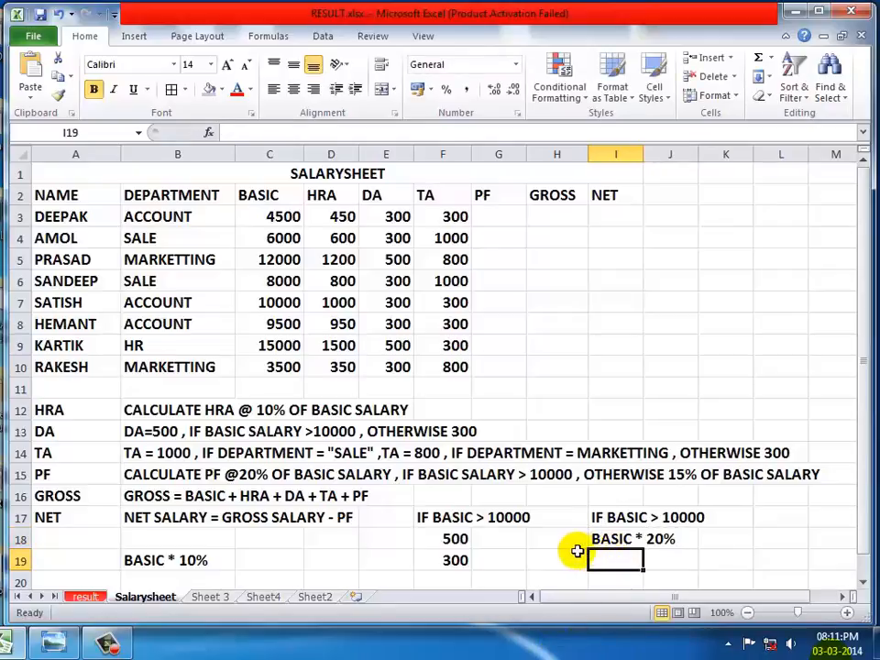
pyautogui.write('B')
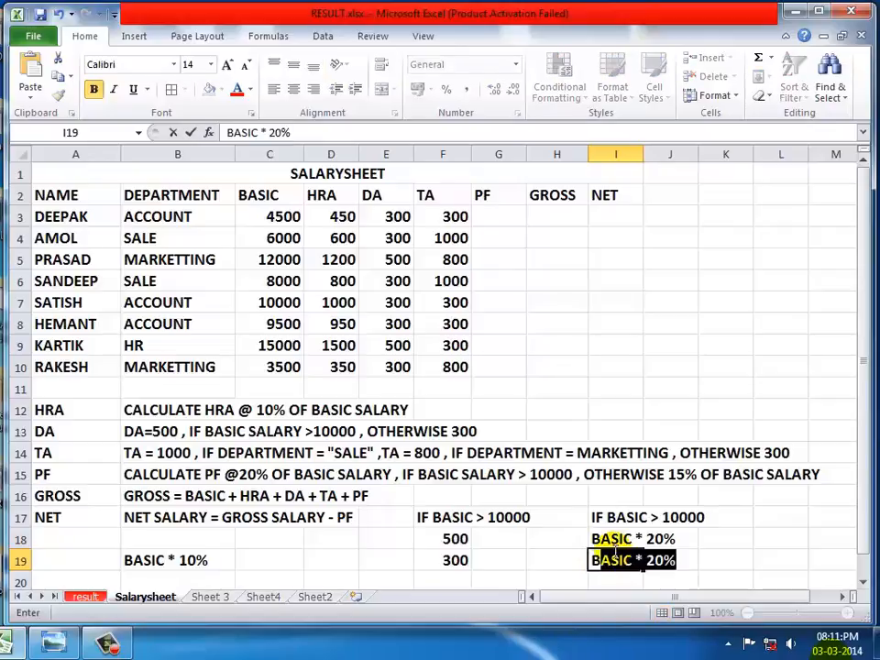
pyautogui.write('ASIC *')
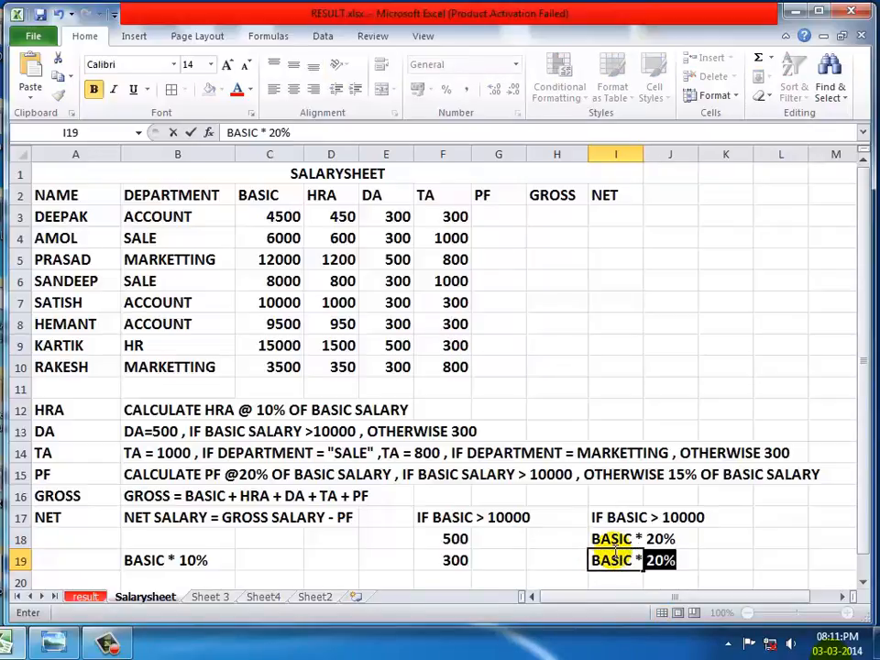
pyautogui.write('10')
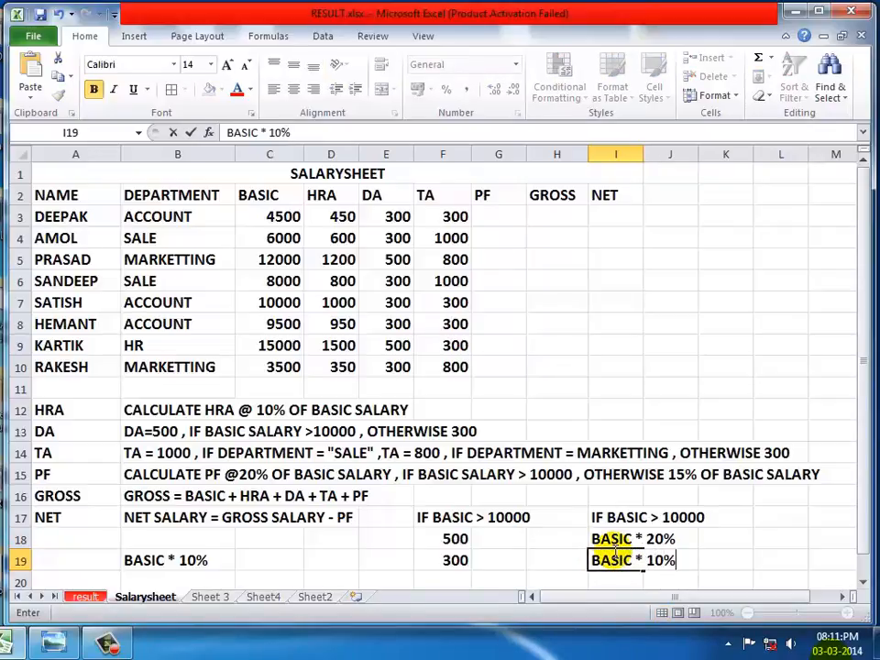
pyautogui.click(565, 554)
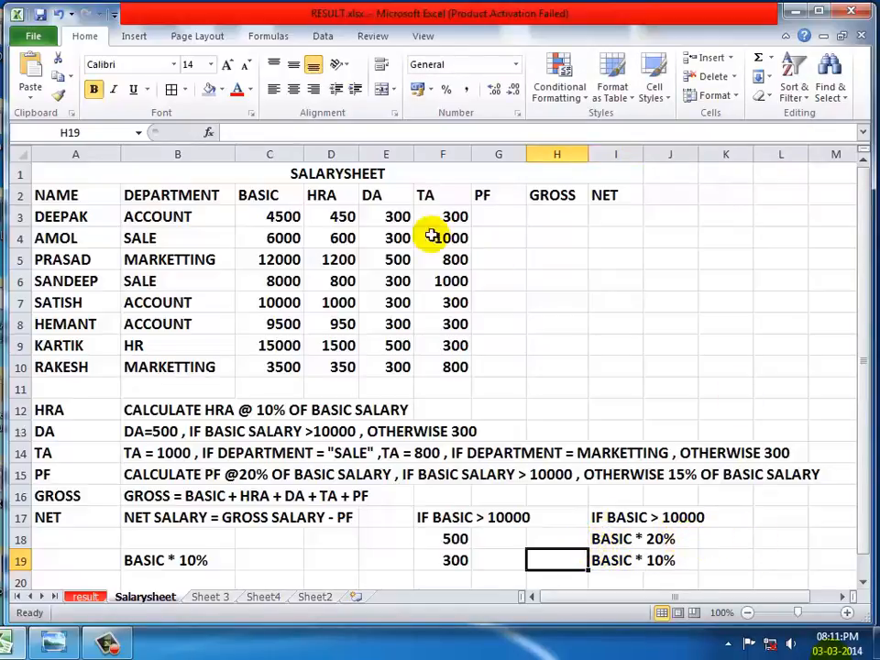
# - Insert an IF function in PF cell G3 and set its logical test to C3>10000
pyautogui.click(484, 215)
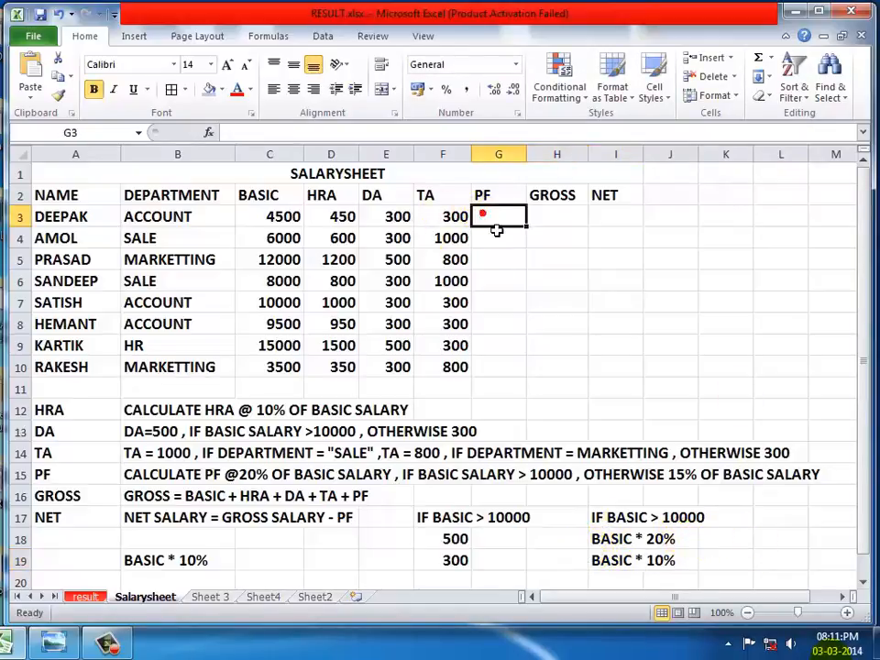
pyautogui.click(774, 58)
pyautogui.click(783, 176)
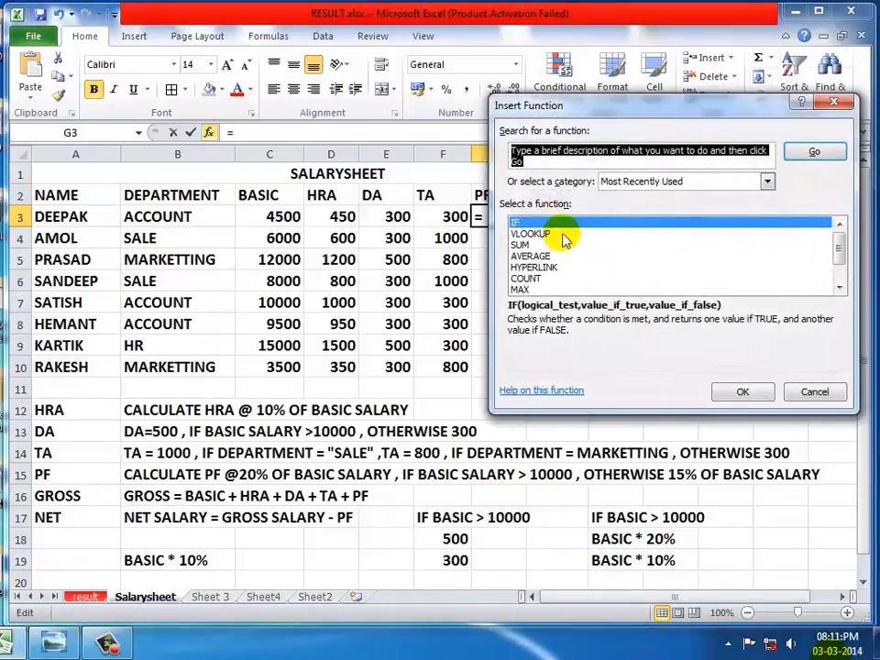
pyautogui.click(738, 392)
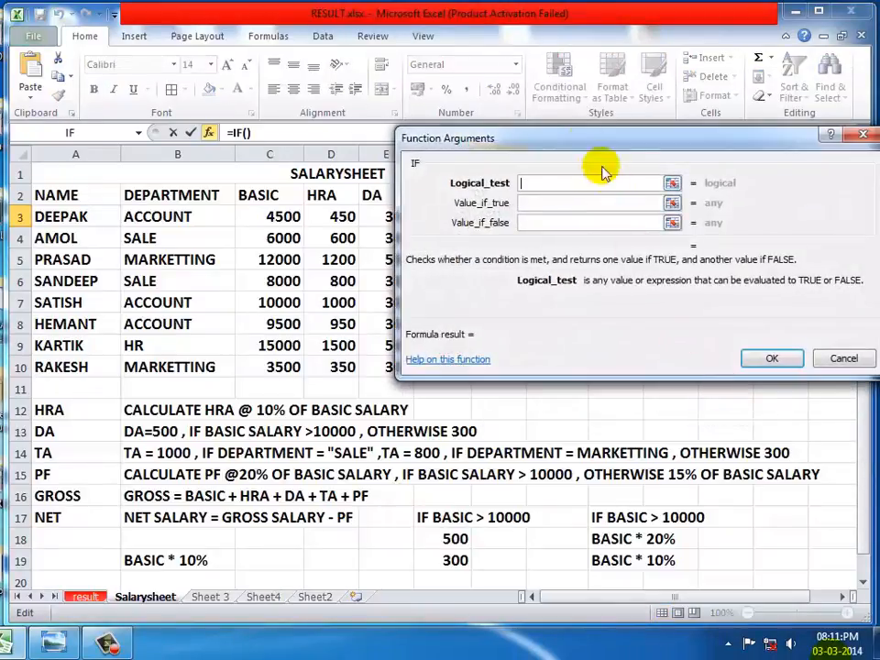
pyautogui.moveTo(580, 142); pyautogui.dragTo(672, 177)
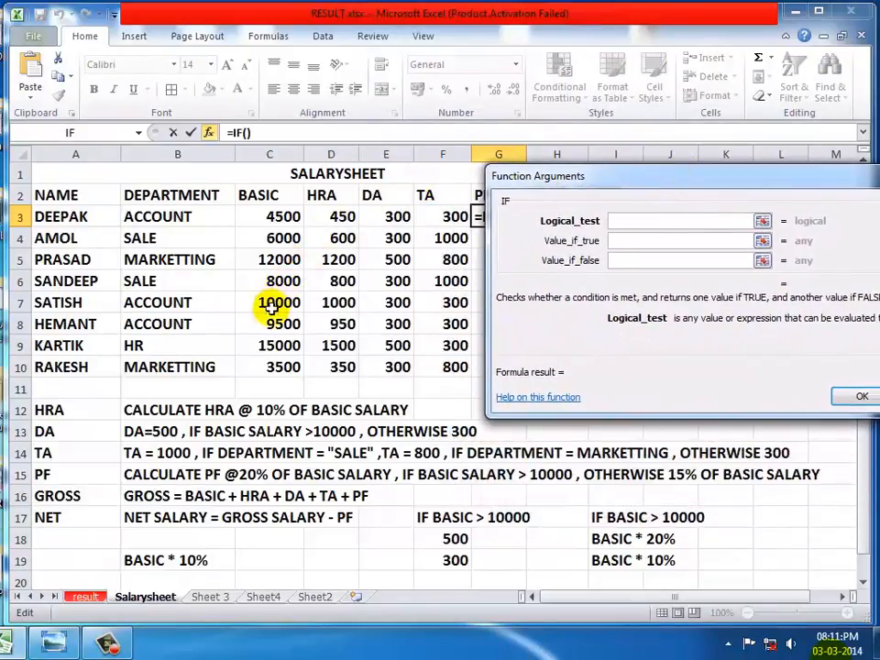
pyautogui.click(277, 217)
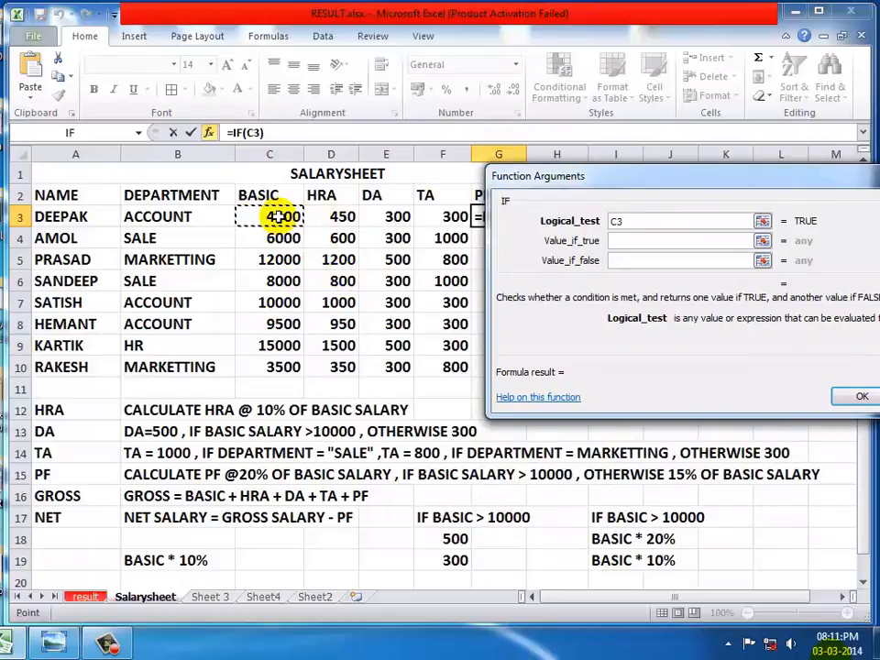
pyautogui.write('>')
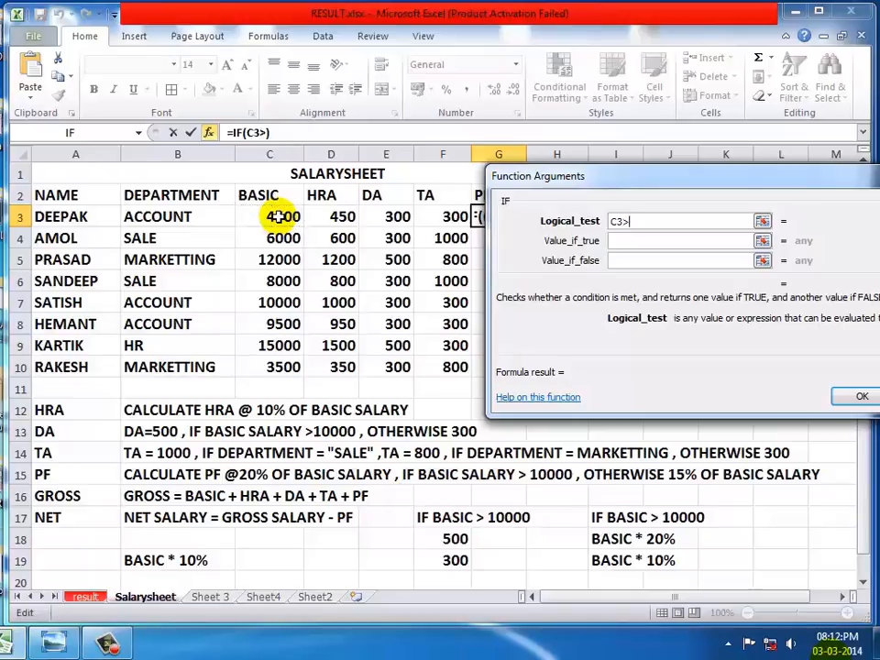
pyautogui.write('2')
pyautogui.write('0')
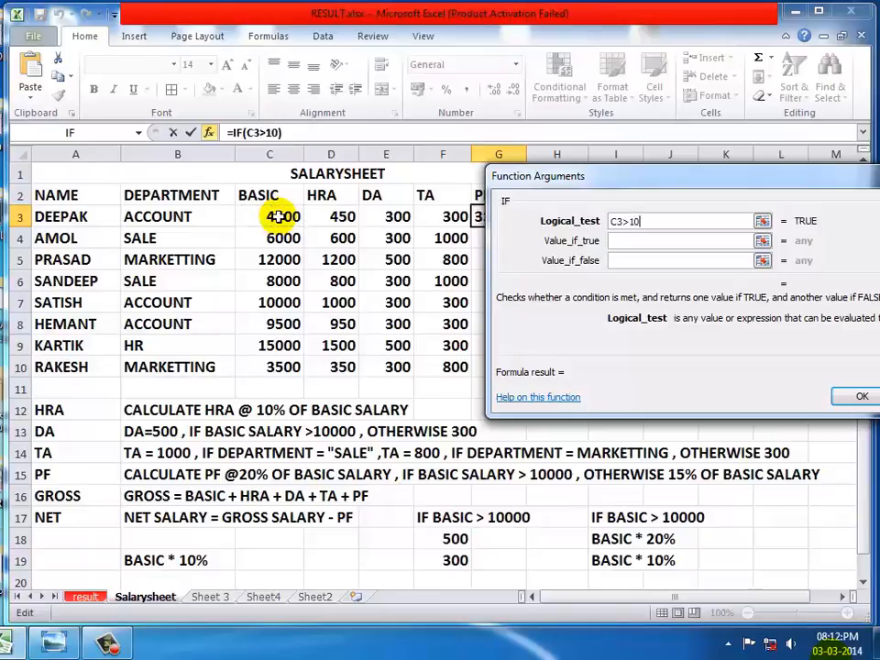
pyautogui.write('000')
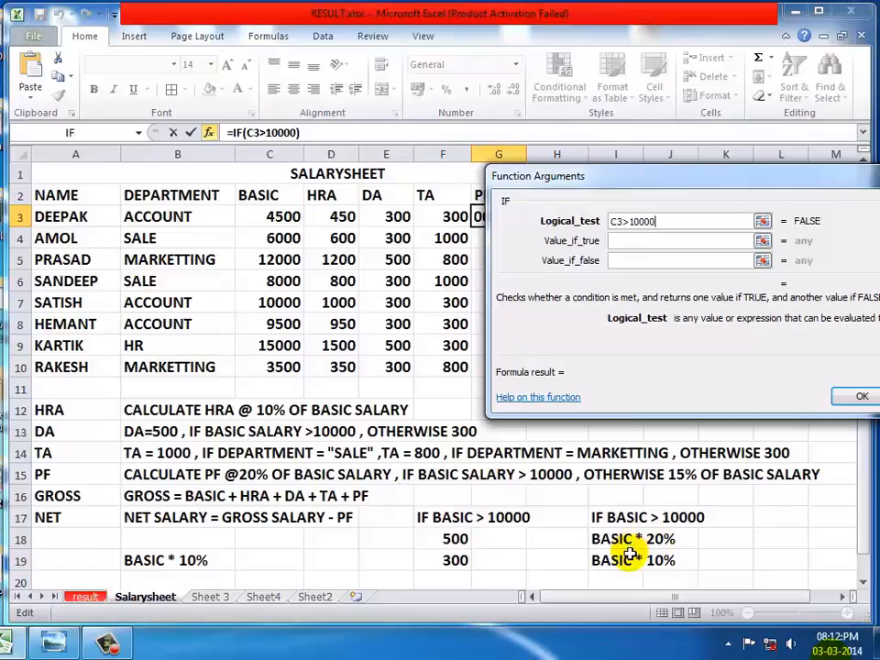
# - Set the IF function's value if true to C3*20%
pyautogui.click(650, 241)
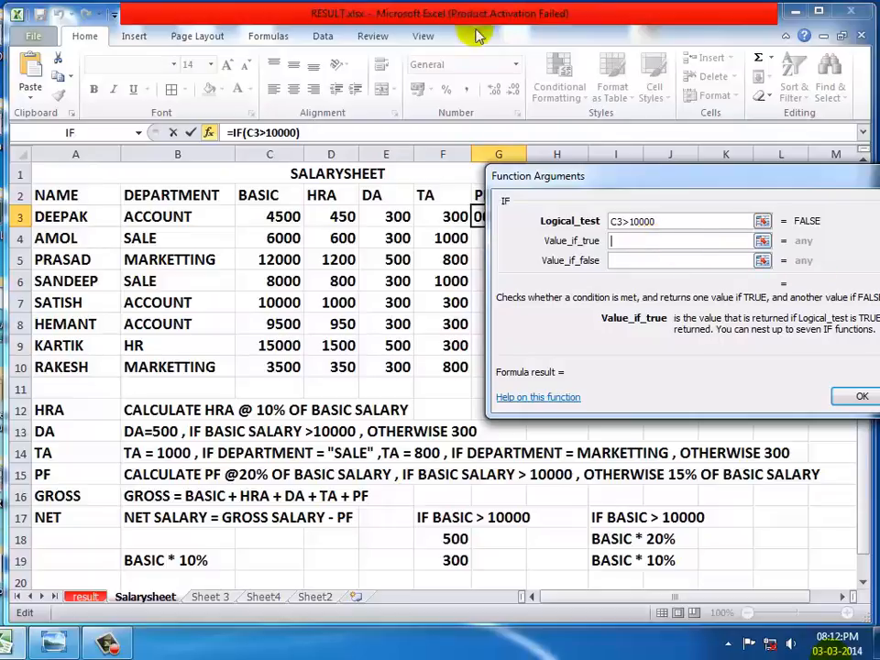
pyautogui.click(249, 216)
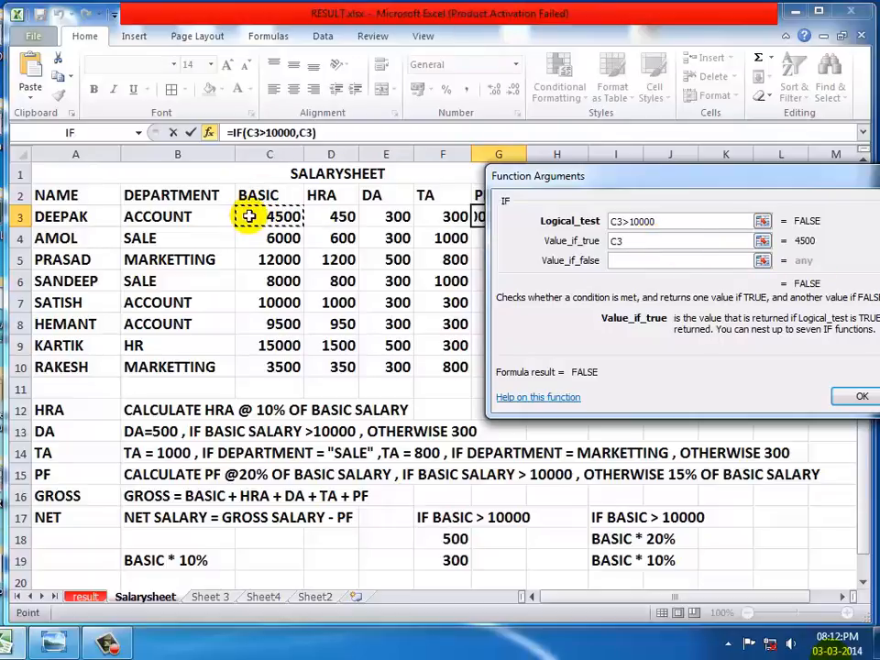
pyautogui.write('*20')
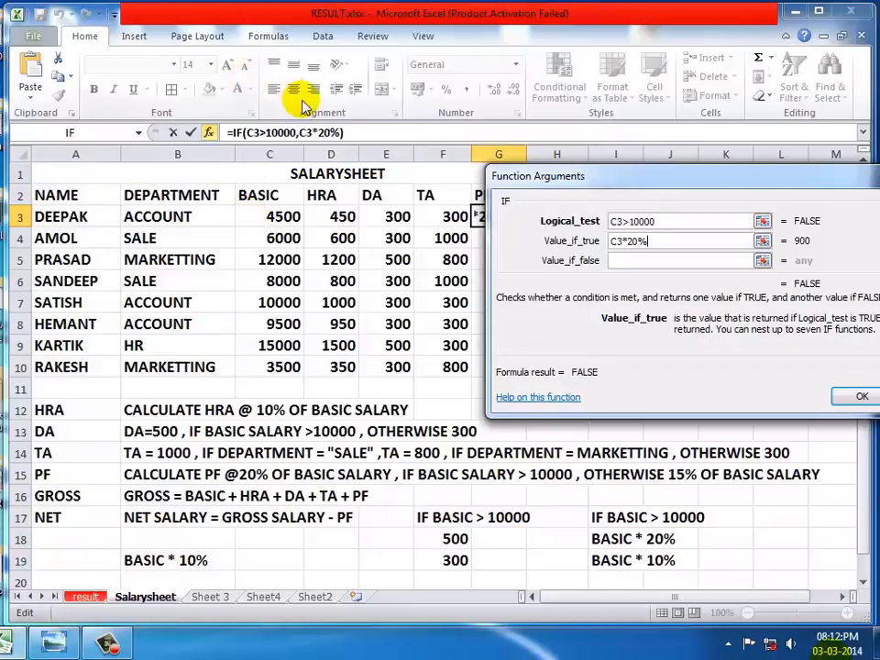
# - Complete the IF function with C3*10% as the value if false and fill the PF formula down to G10
pyautogui.click(615, 263)
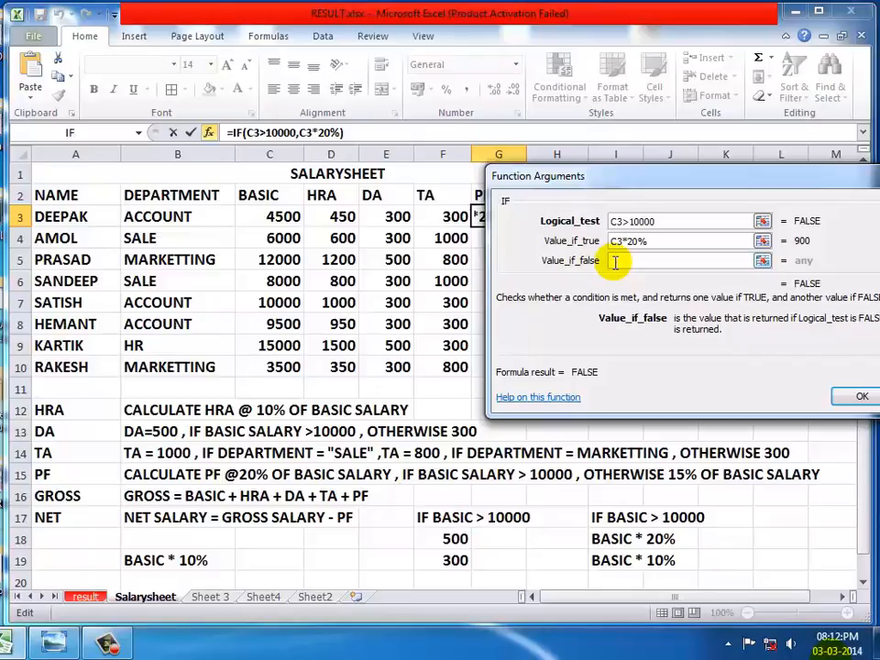
pyautogui.click(286, 215)
pyautogui.write('*')
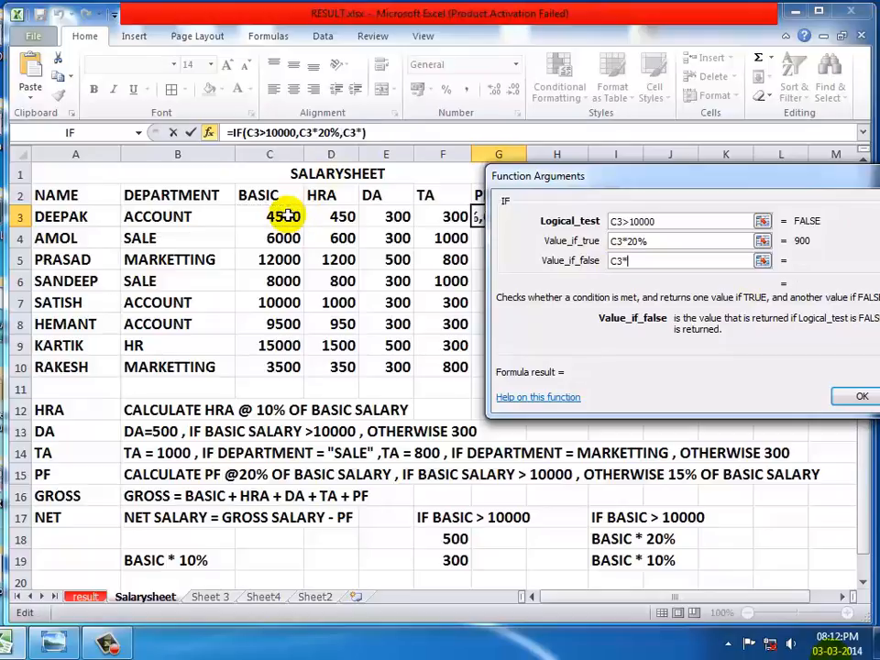
pyautogui.write('10')
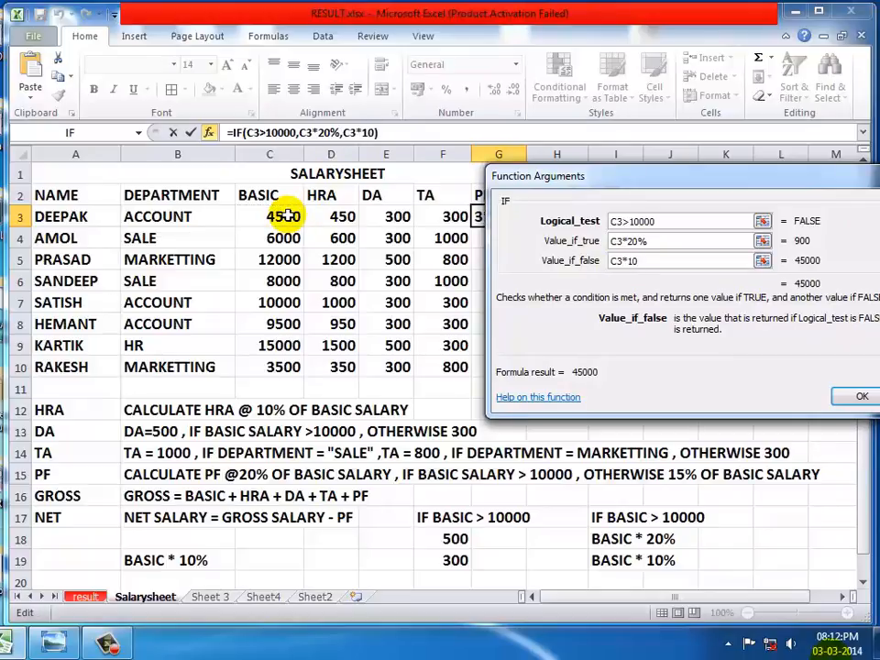
pyautogui.write('%')
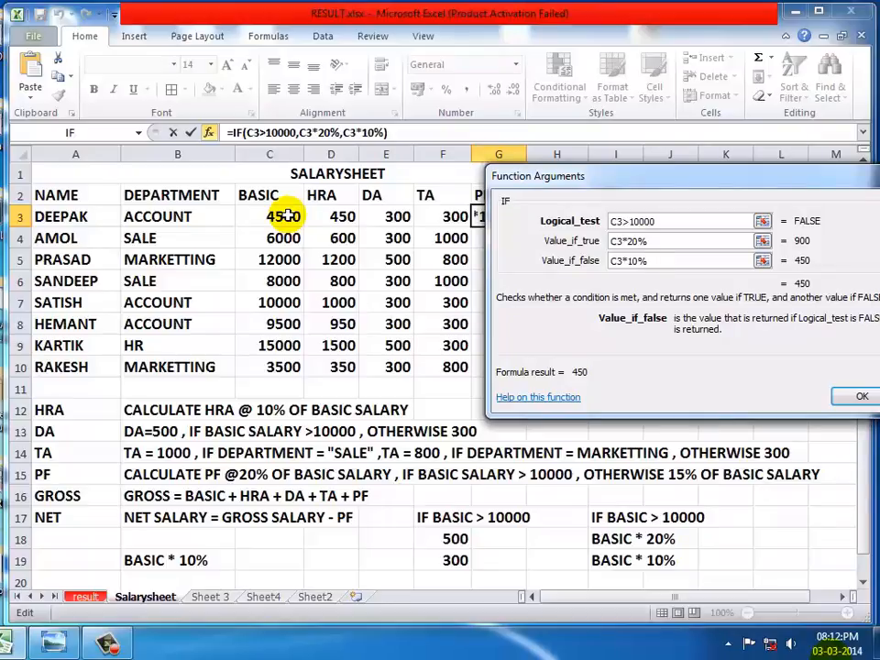
pyautogui.click(856, 400)
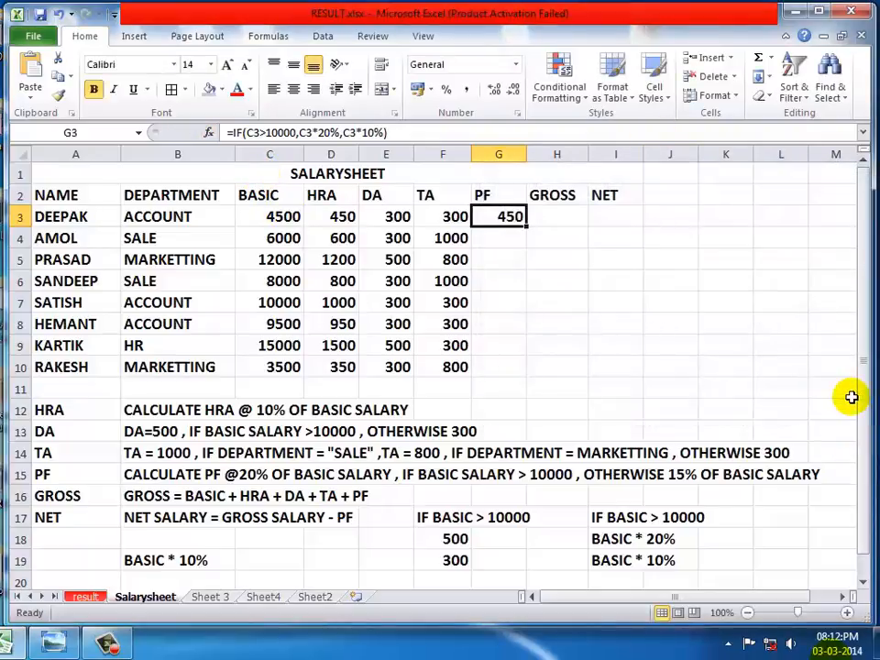
pyautogui.doubleClick(527, 226)
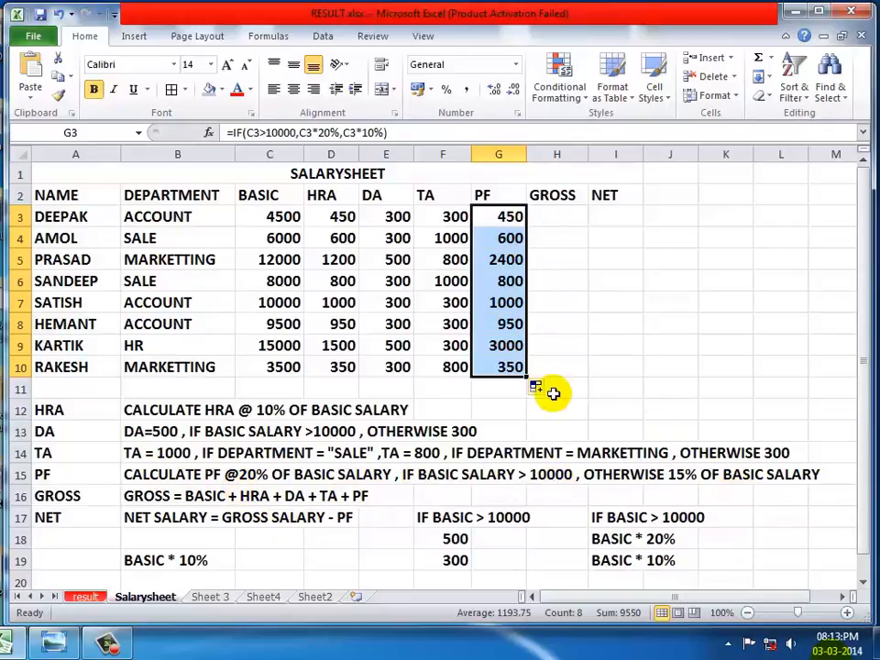
# - Following the GROSS rule in row 16, sum C3:G3 in cell H3 and fill the formula down to H10
pyautogui.click(557, 216)
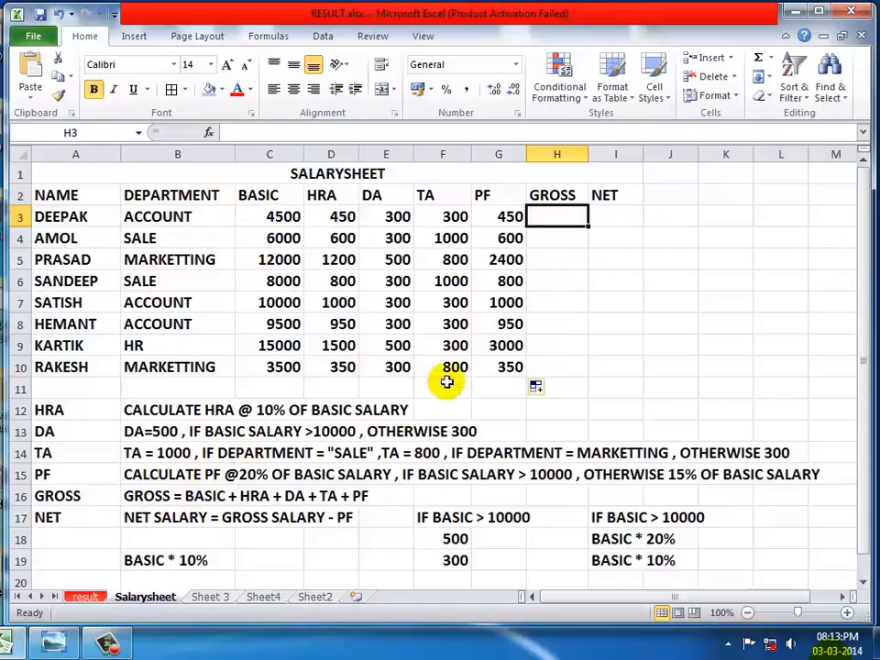
pyautogui.click(189, 497)
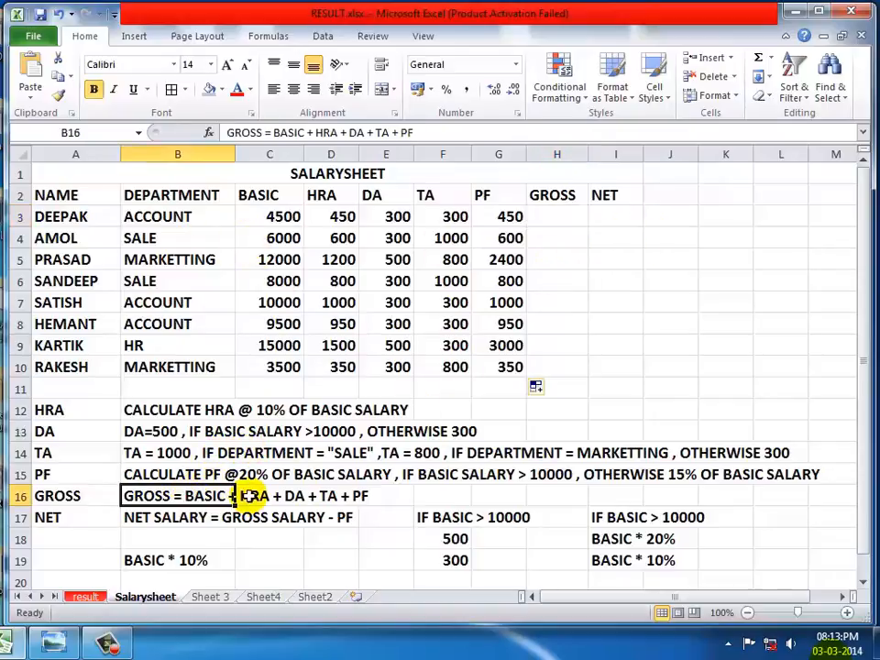
pyautogui.click(291, 496)
pyautogui.click(369, 496)
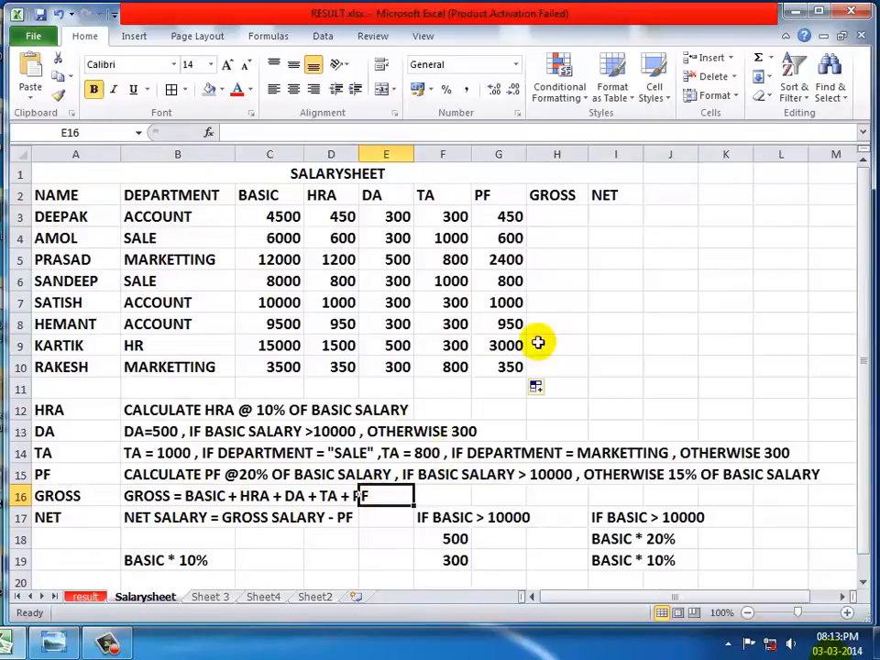
pyautogui.click(536, 215)
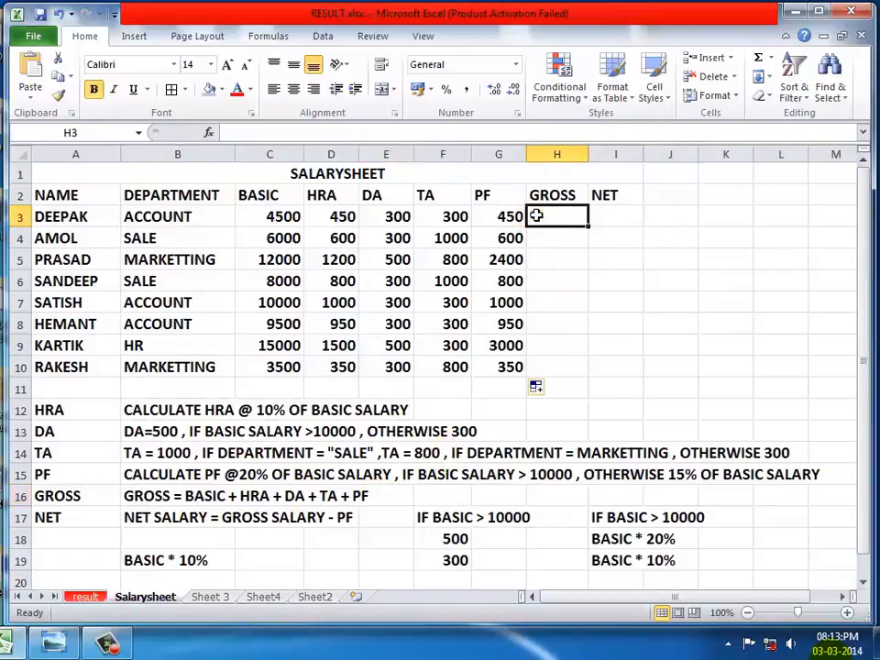
pyautogui.click(771, 58)
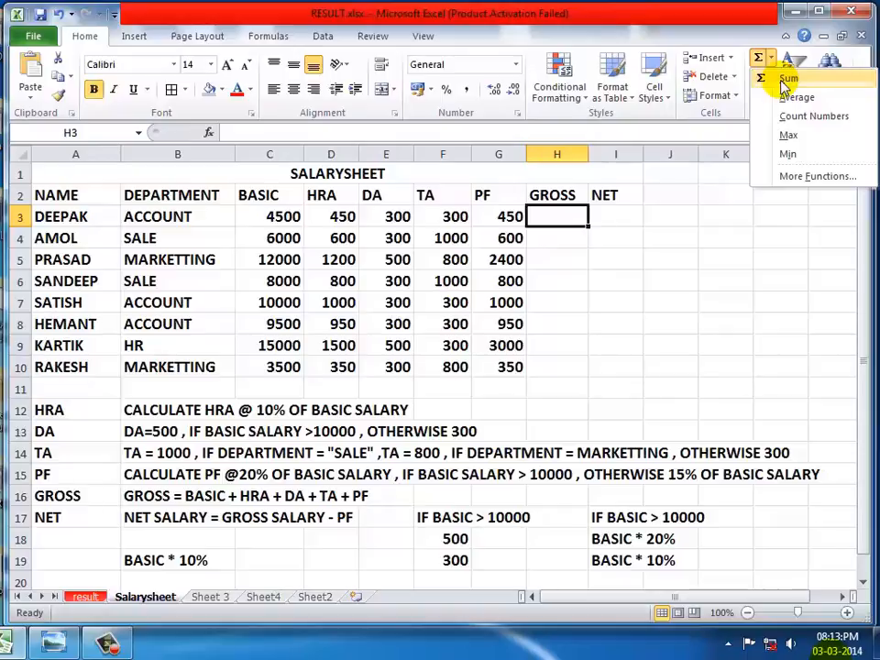
pyautogui.click(787, 81)
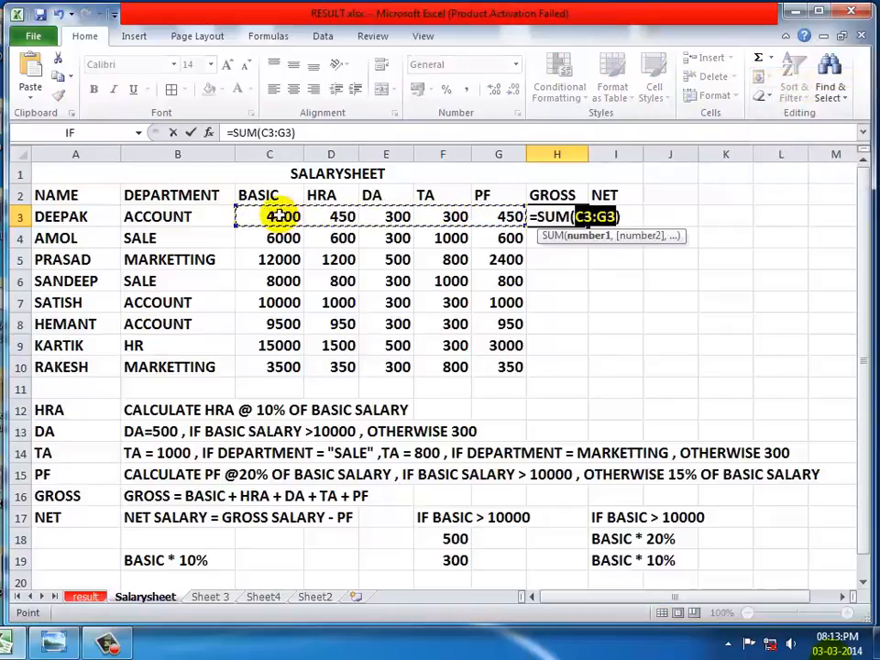
pyautogui.moveTo(253, 216); pyautogui.dragTo(496, 221)
pyautogui.press('Return')
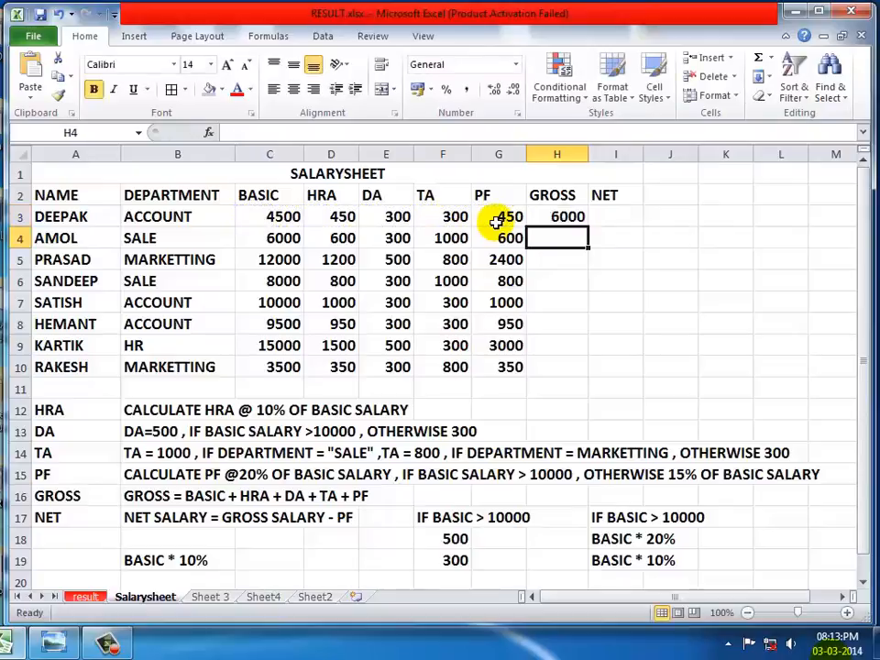
pyautogui.click(568, 219)
pyautogui.doubleClick(588, 225)
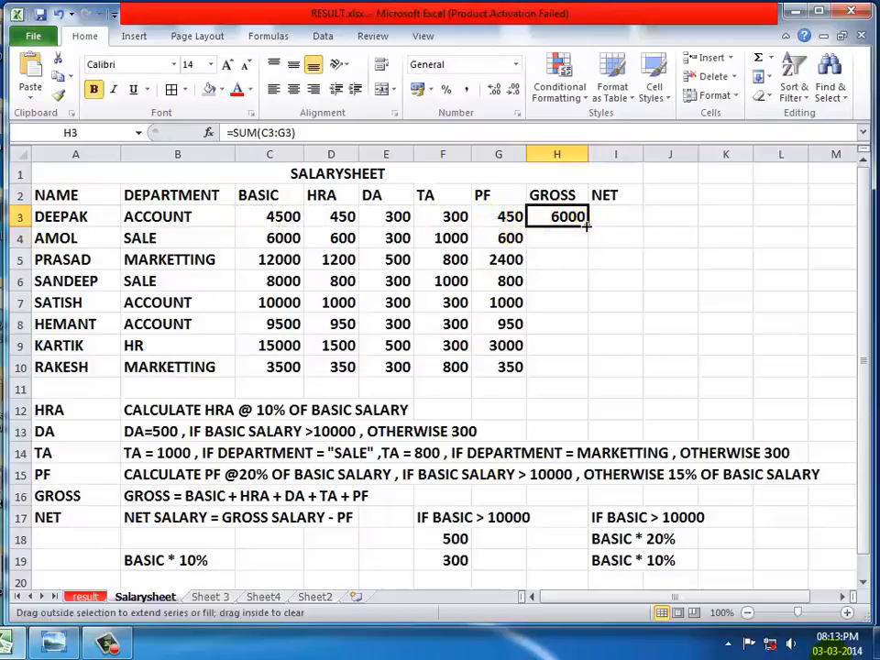
pyautogui.click(608, 216)
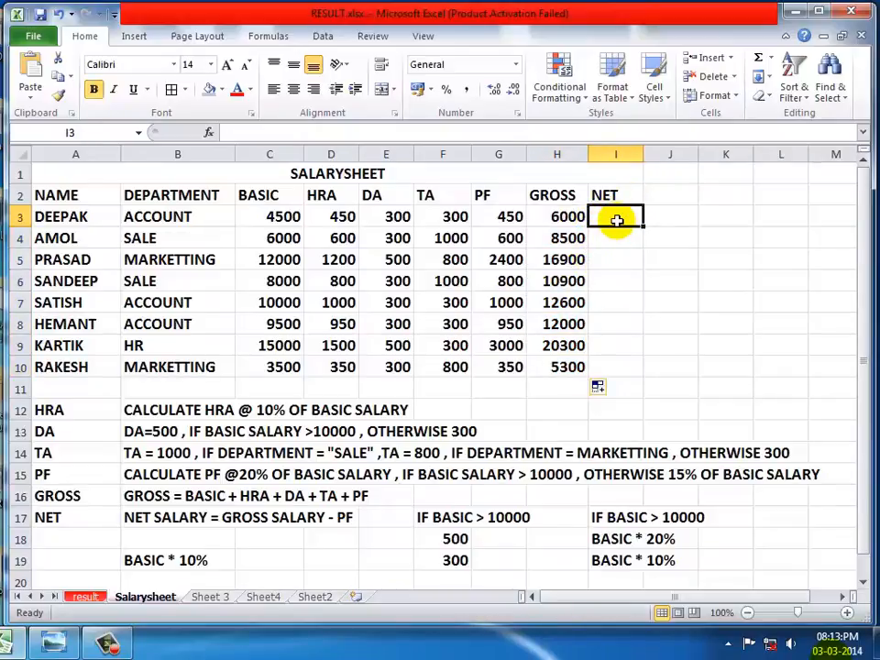
pyautogui.click(107, 643)
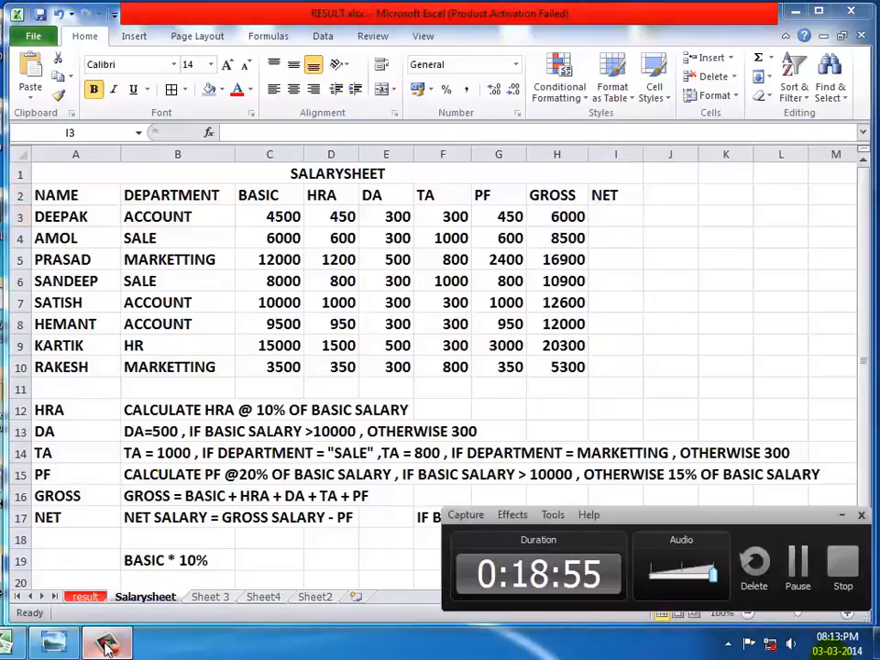
pyautogui.click(841, 514)
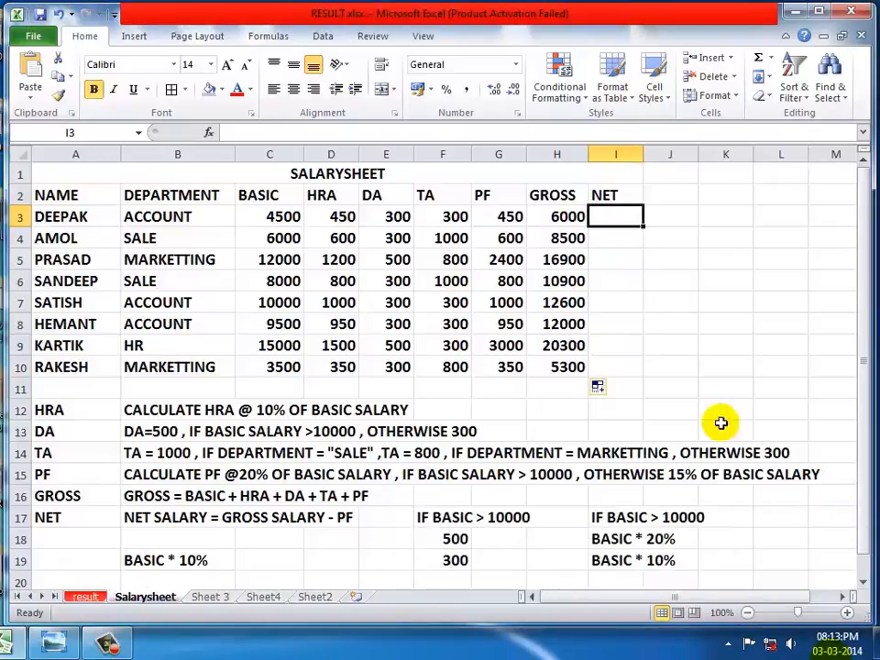
pyautogui.click(505, 220)
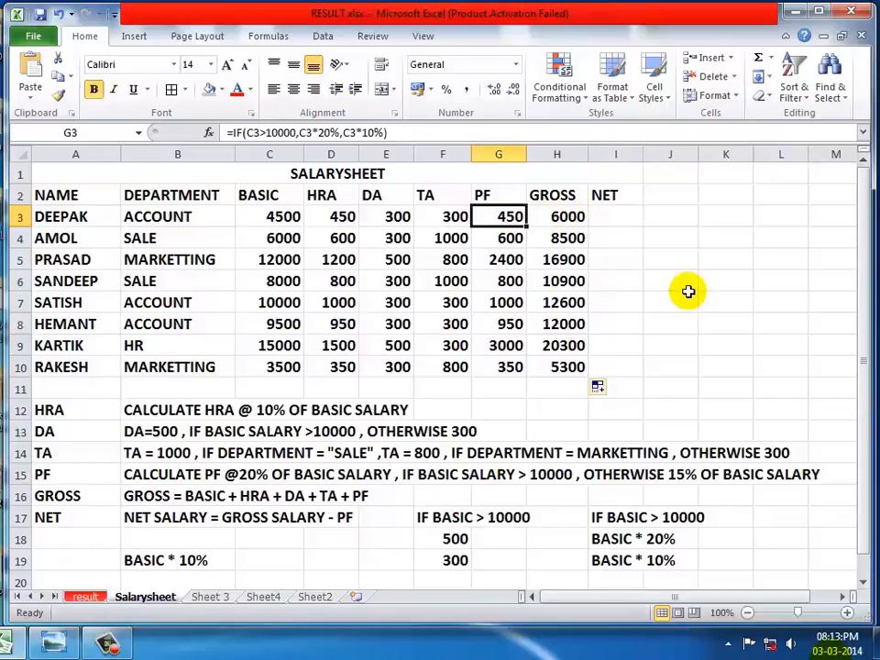
pyautogui.press('Up')
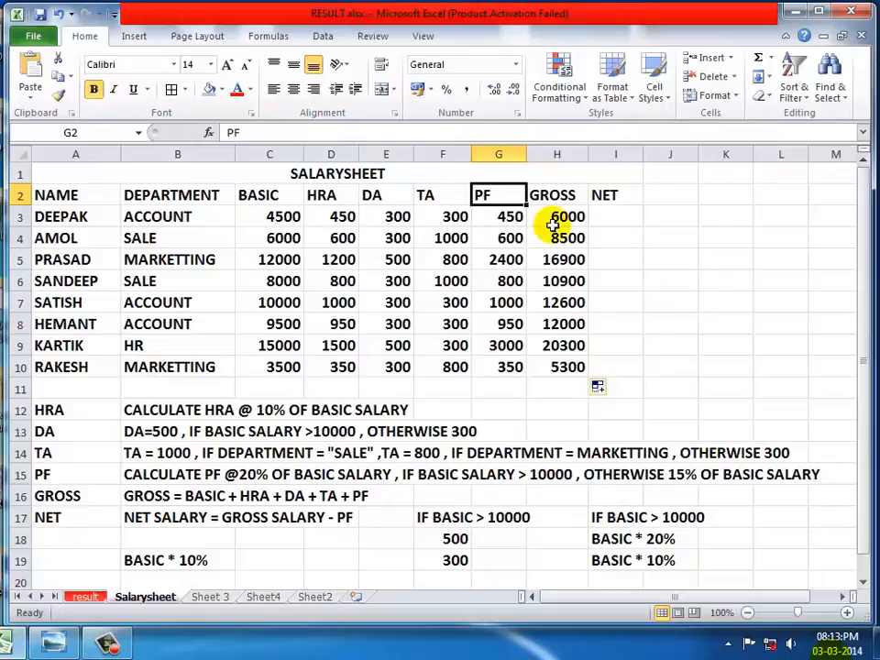
# - Following the NET rule in row 17, calculate H3-G3 in cell I3 and fill the formula down to I10
pyautogui.click(507, 215)
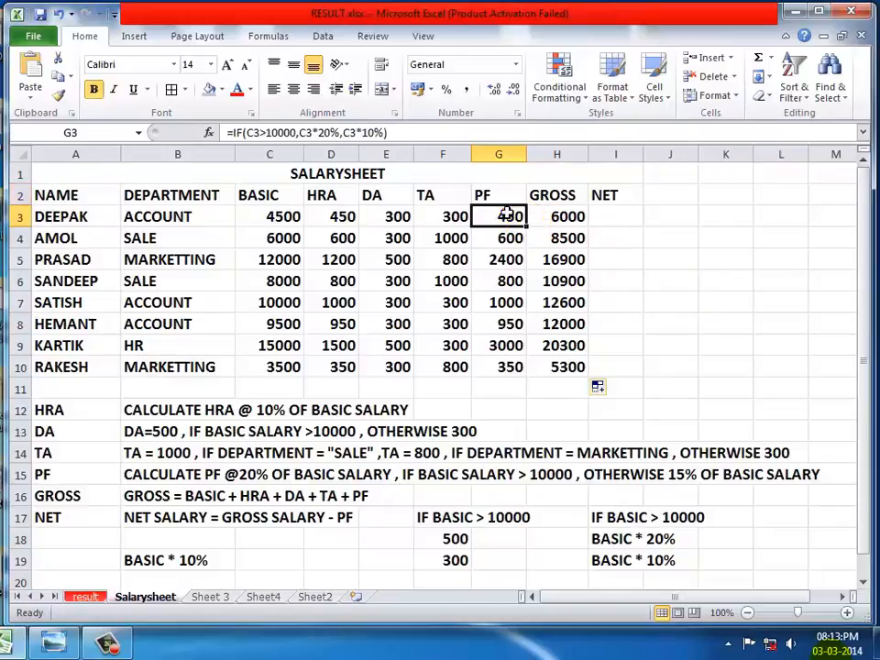
pyautogui.click(601, 218)
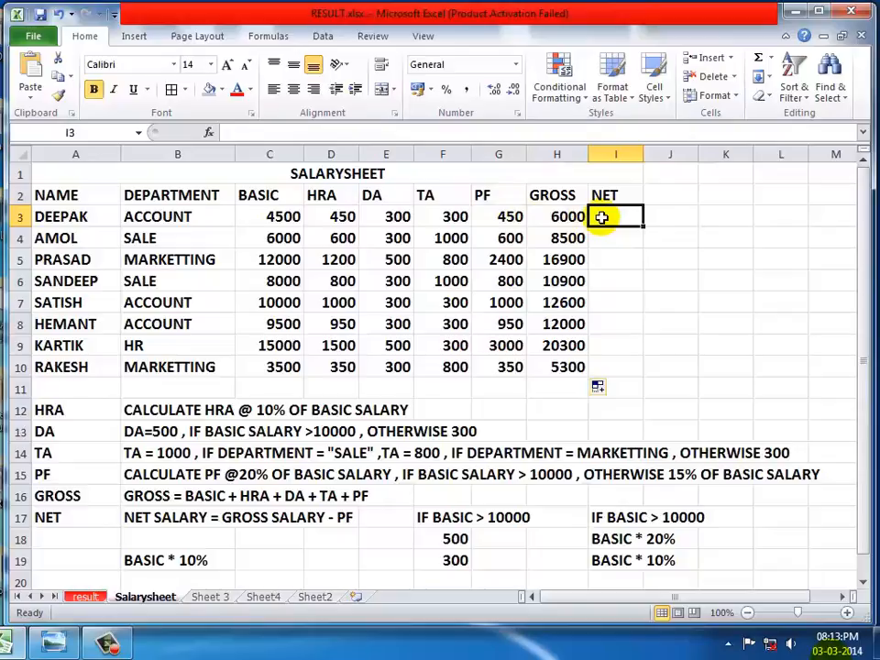
pyautogui.write('=')
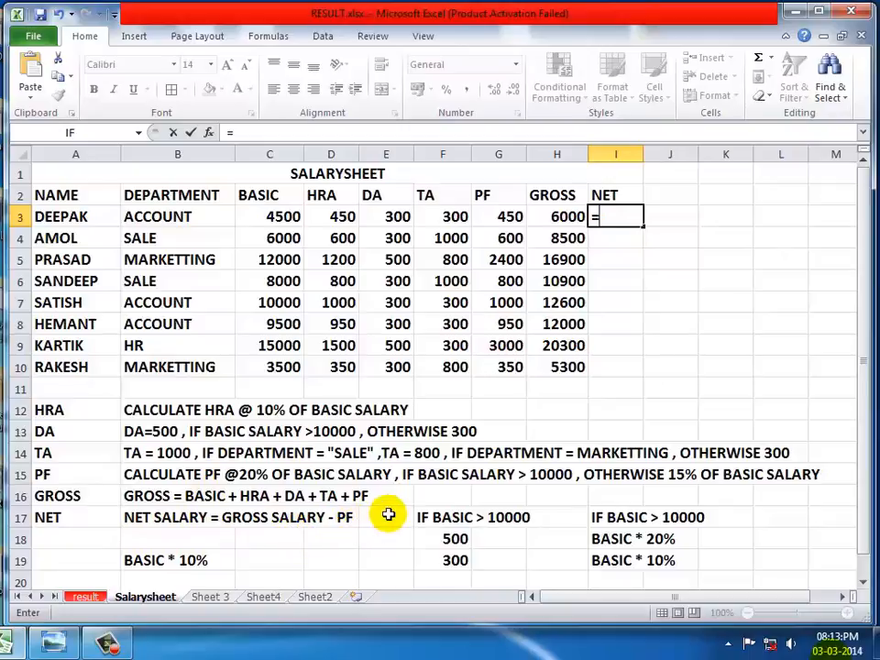
pyautogui.click(562, 215)
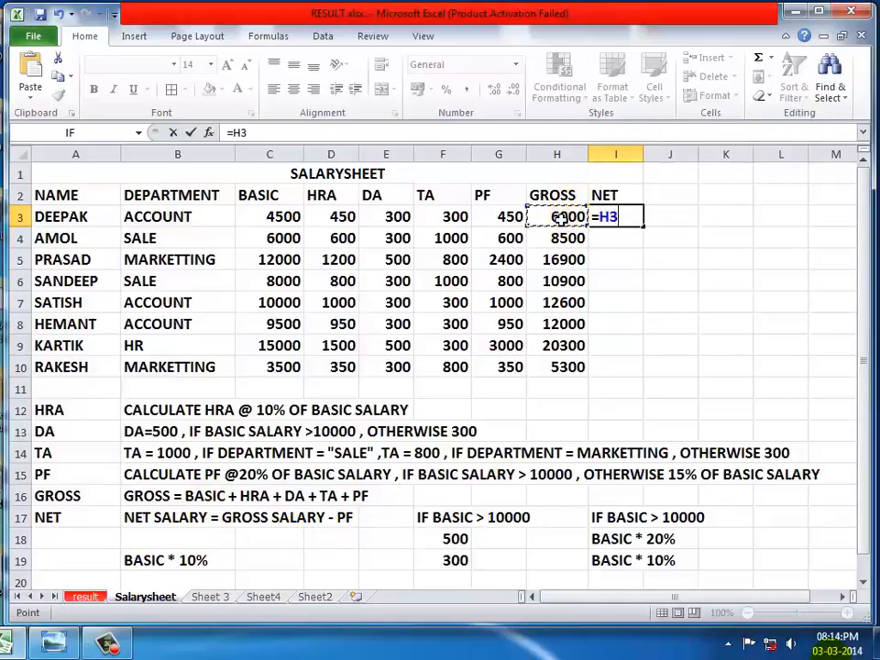
pyautogui.write('-')
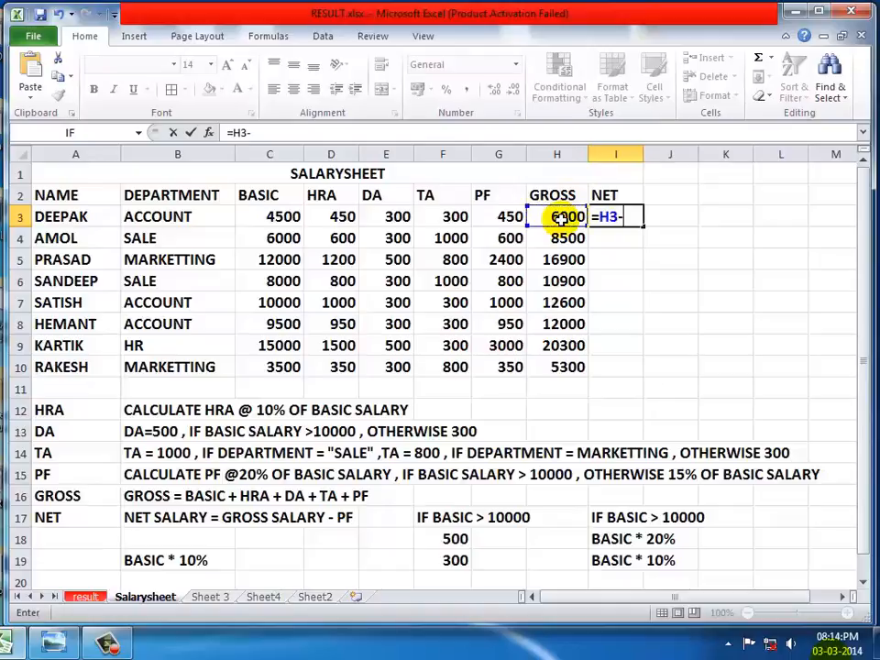
pyautogui.click(500, 215)
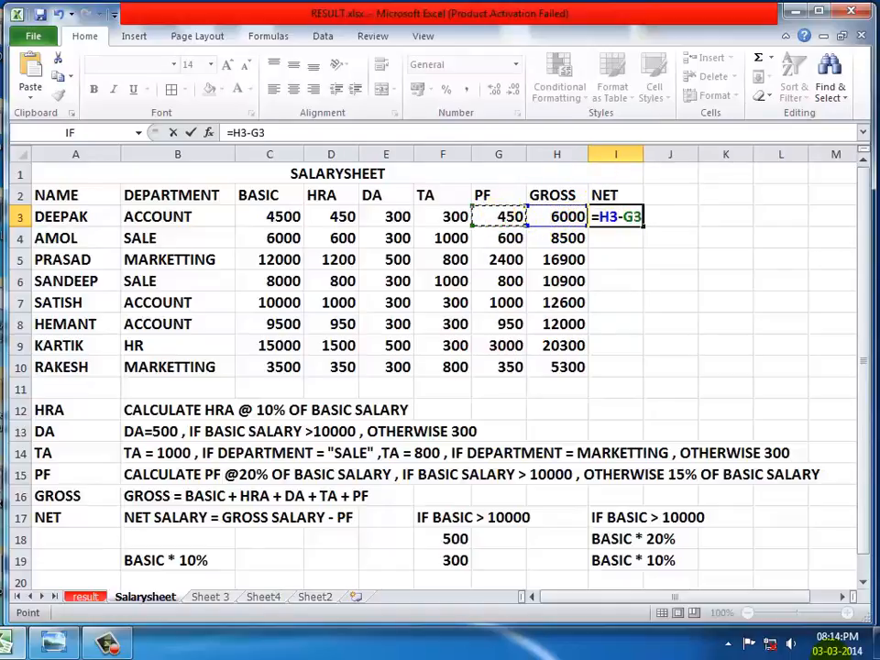
pyautogui.press('Return')
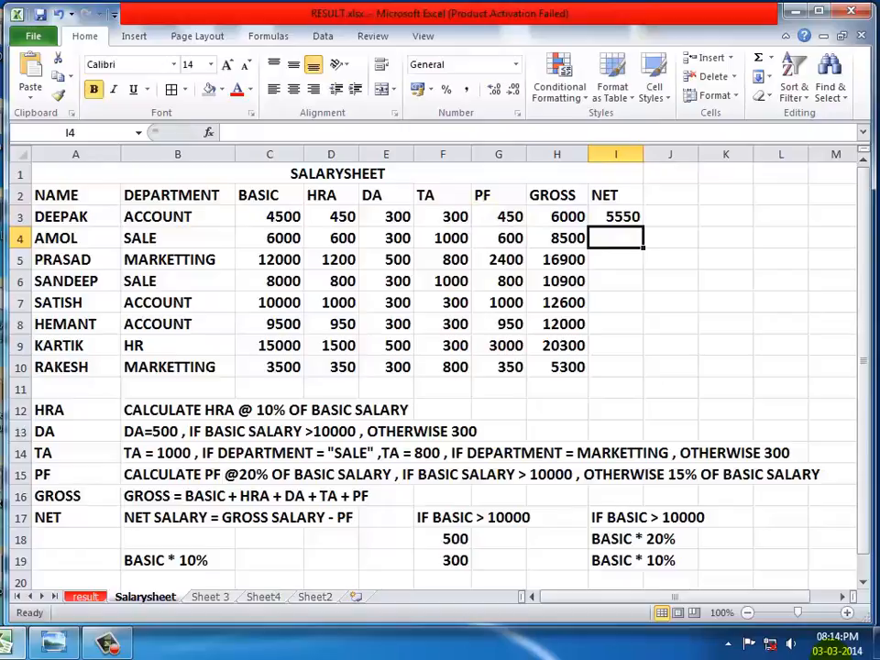
pyautogui.click(623, 218)
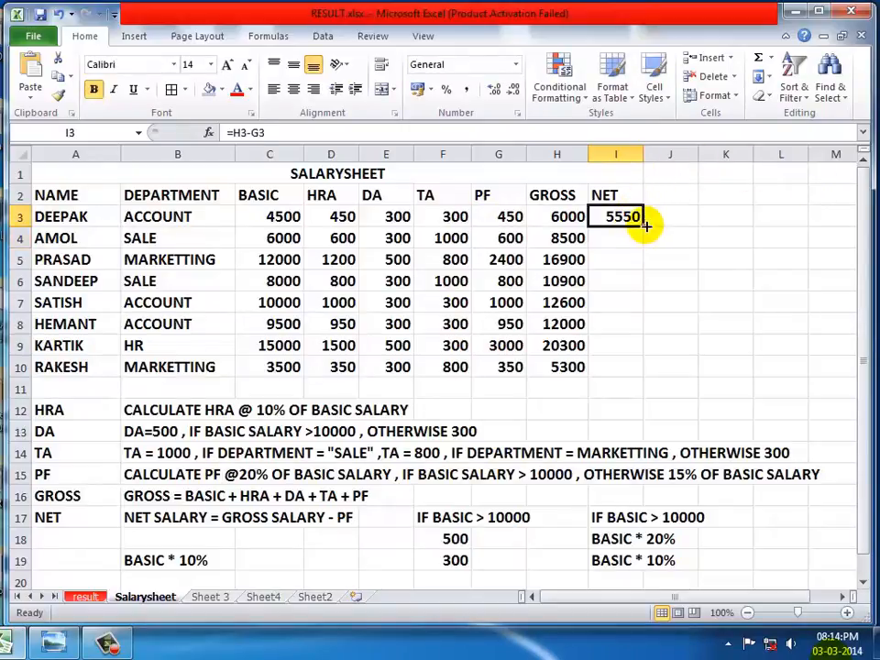
pyautogui.doubleClick(644, 226)
pyautogui.click(738, 298)
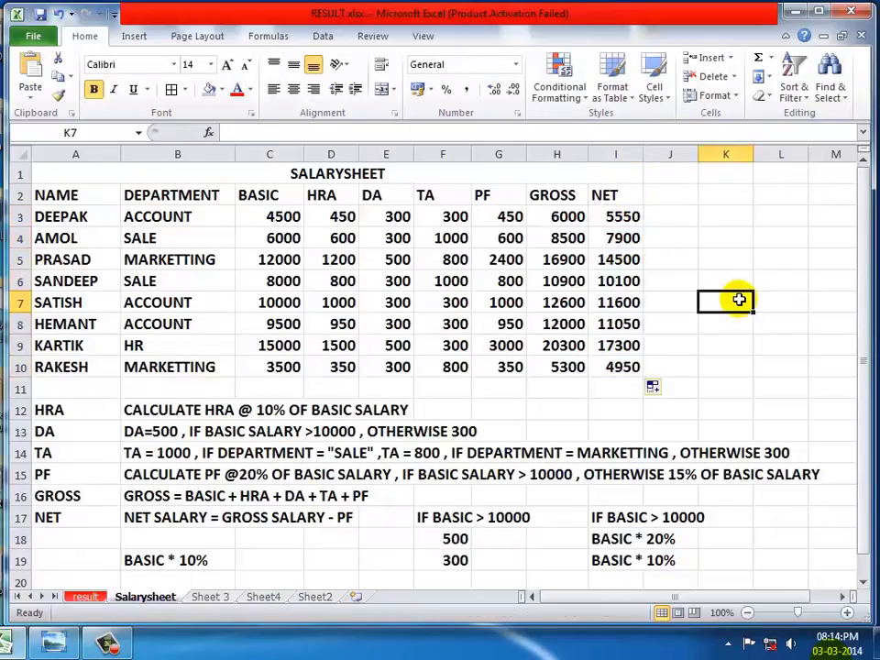
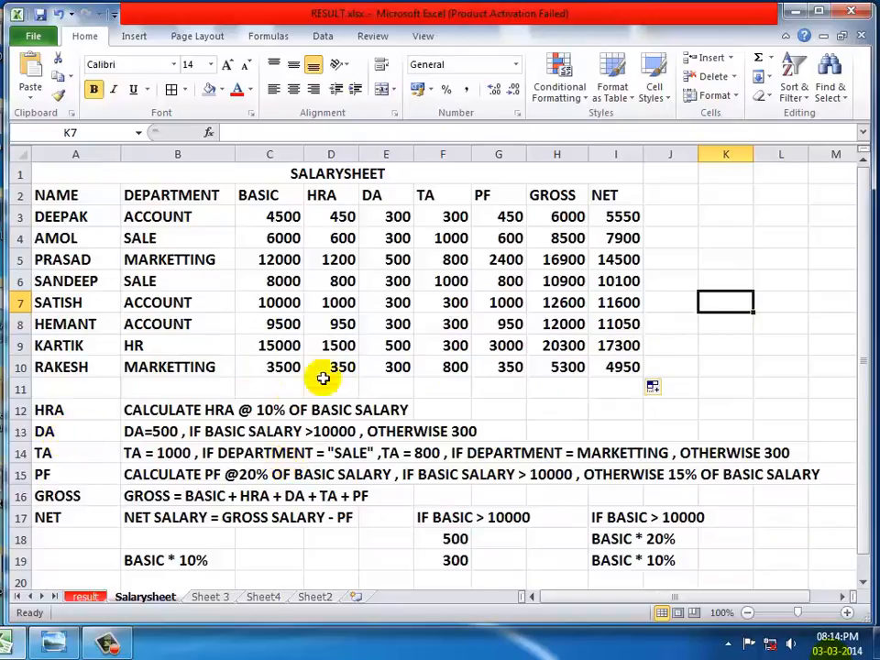
# - Clear the HRA through NET calculations in D3:I10
pyautogui.moveTo(344, 213); pyautogui.dragTo(618, 366)
pyautogui.press('Delete')
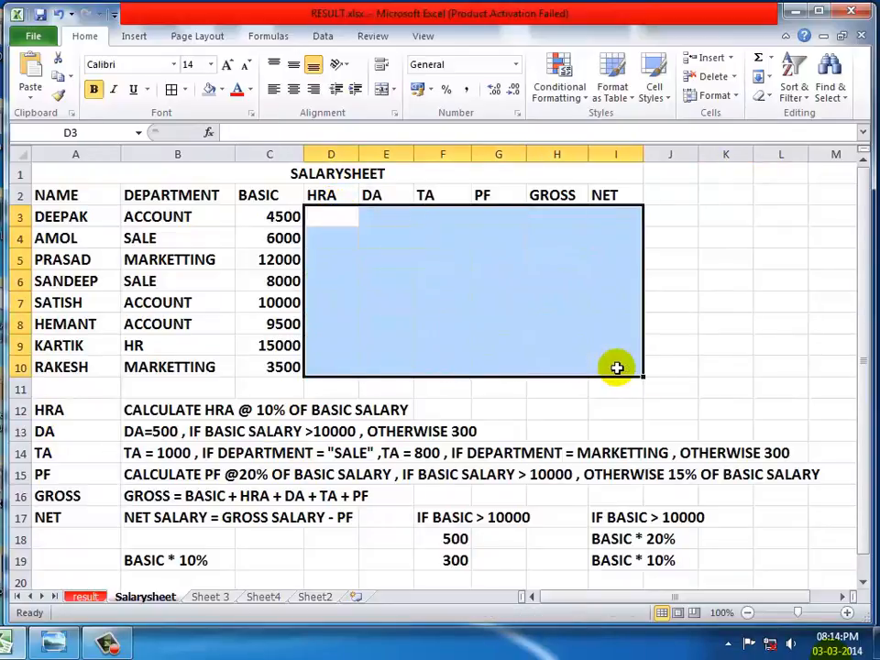
# - Calculate HRA in cell D3 as C3*10% and fill the formula down to D10
pyautogui.click(331, 214)
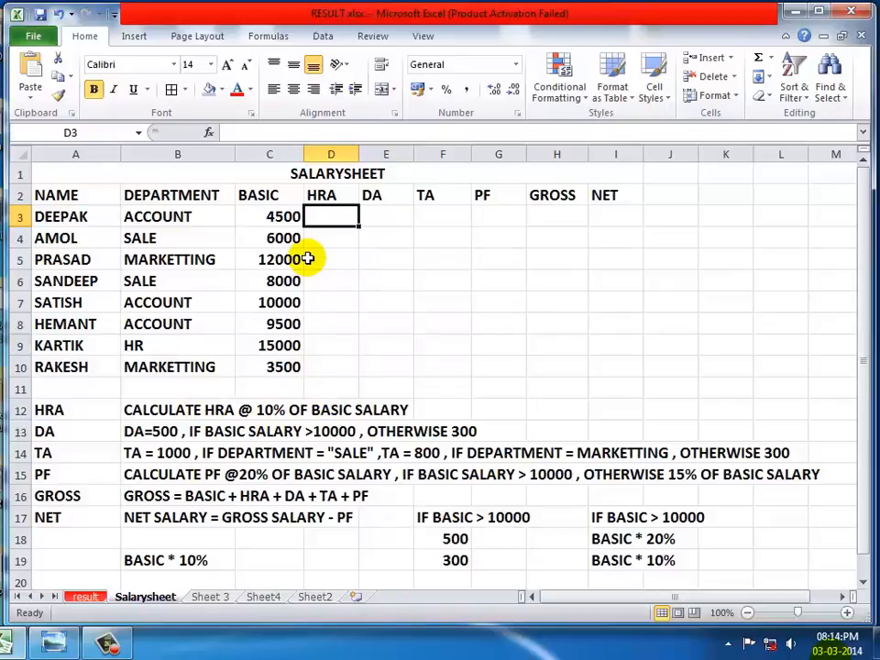
pyautogui.write('=')
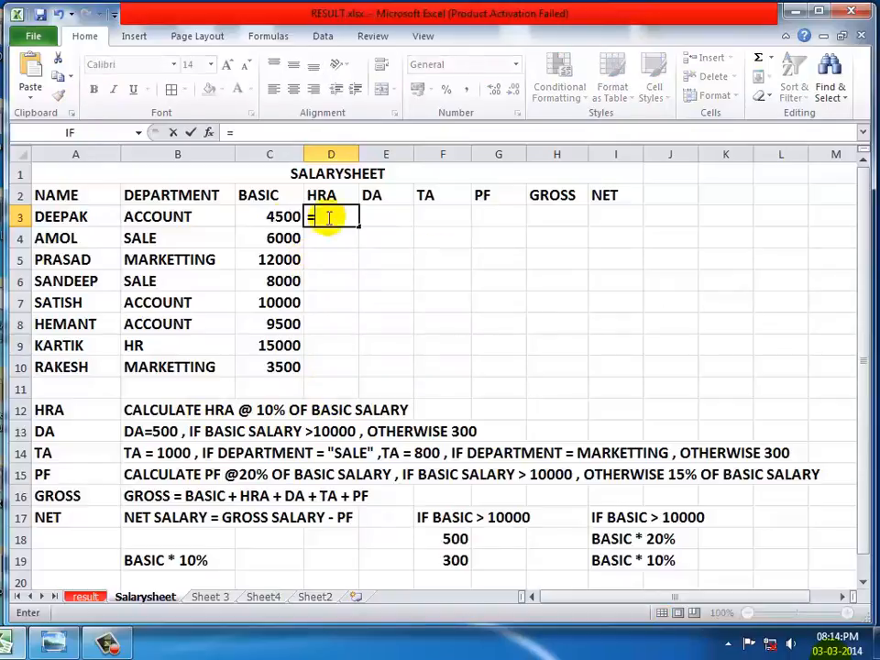
pyautogui.click(265, 217)
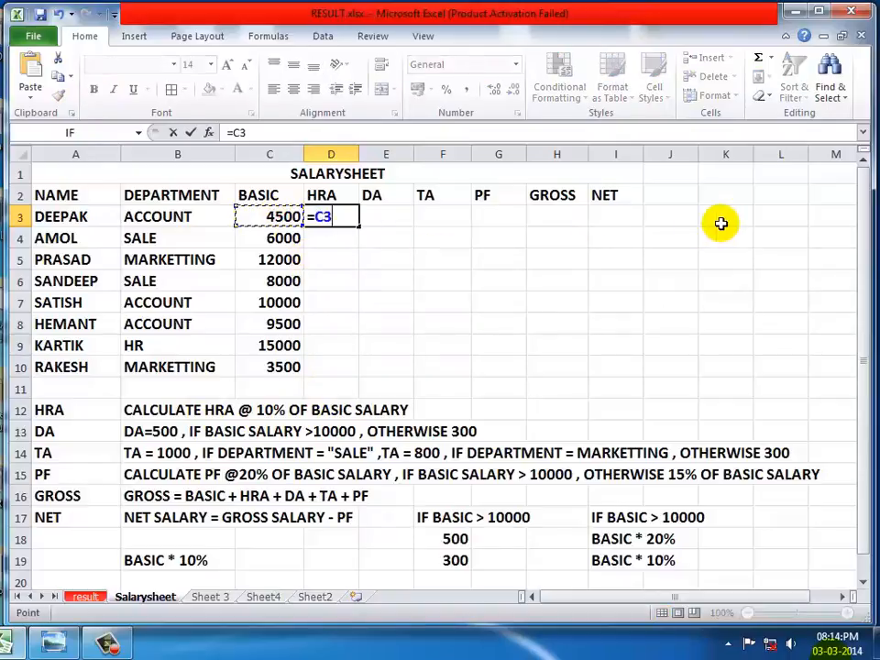
pyautogui.write('*')
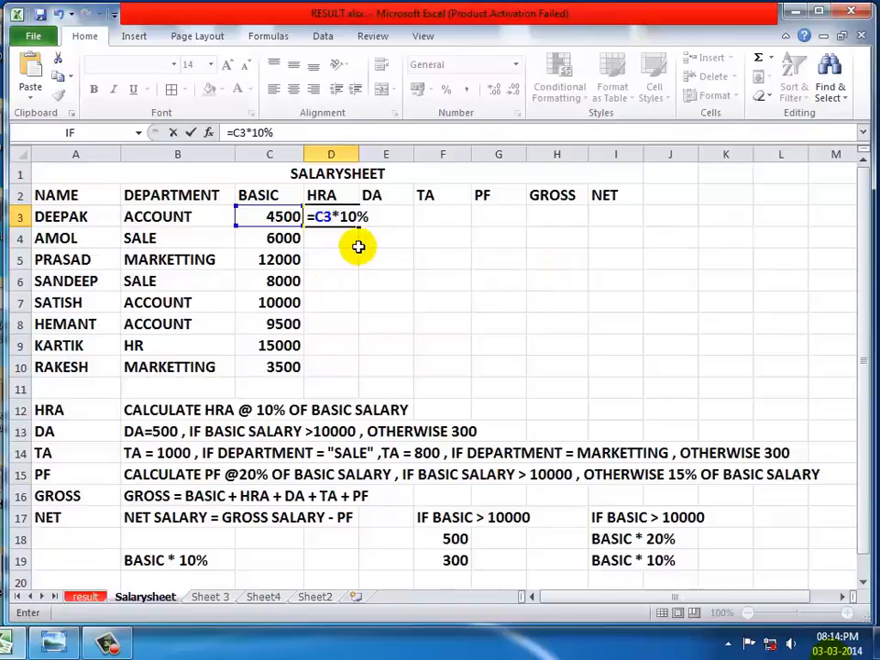
pyautogui.press('Return')
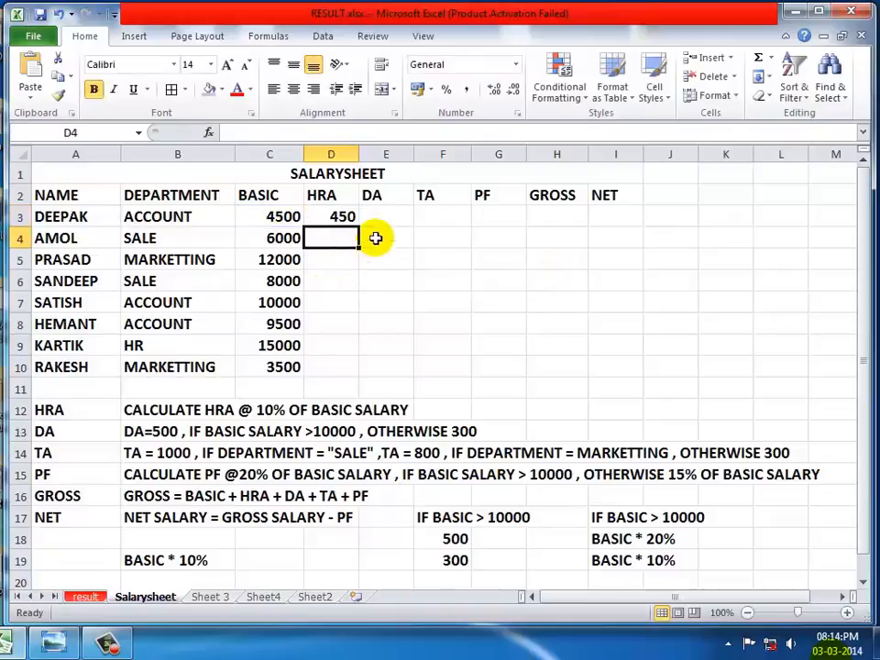
pyautogui.click(339, 220)
pyautogui.doubleClick(360, 227)
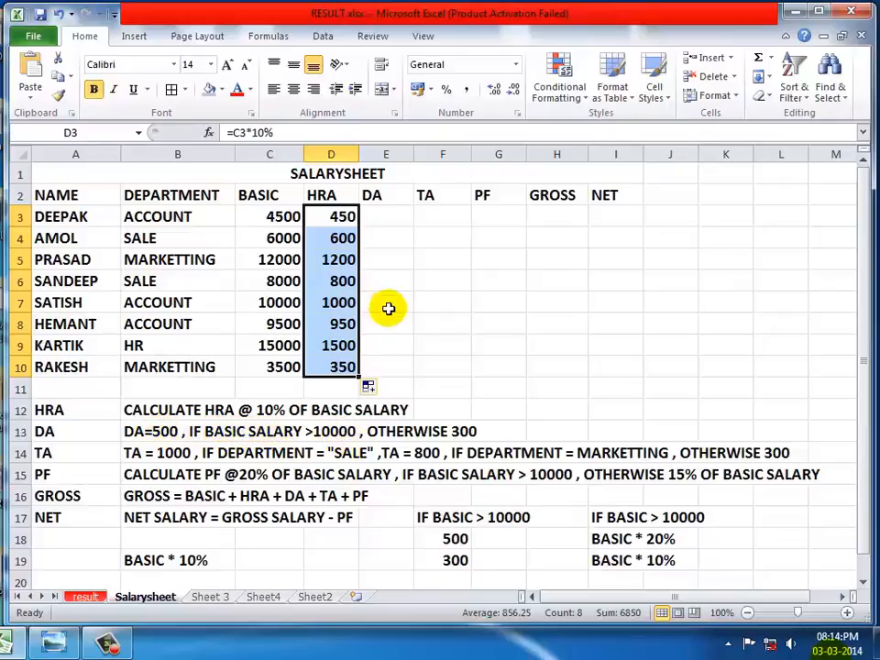
# - Insert an IF function in DA cell E3 and set its logical test to C3>10000
pyautogui.click(391, 219)
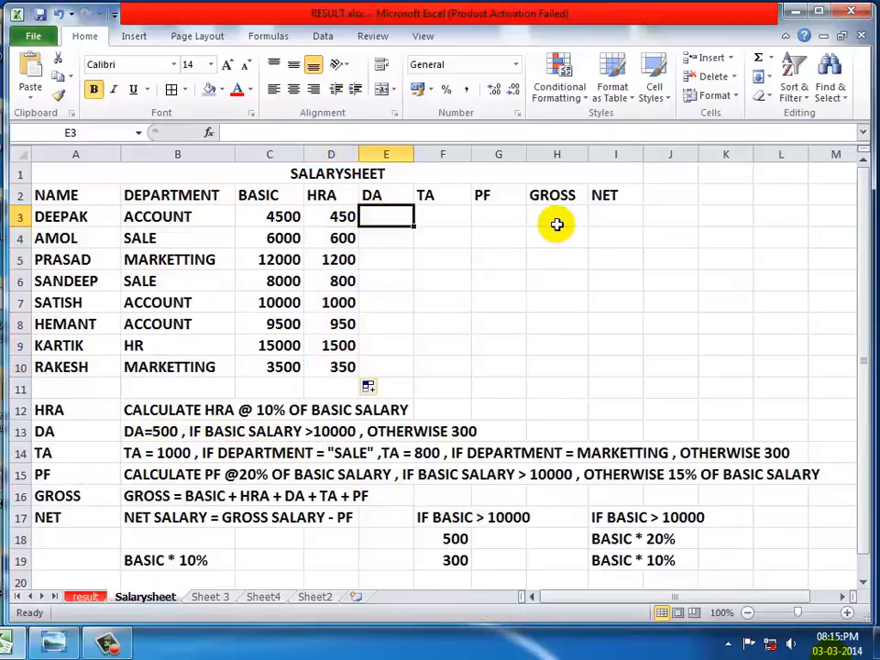
pyautogui.click(772, 61)
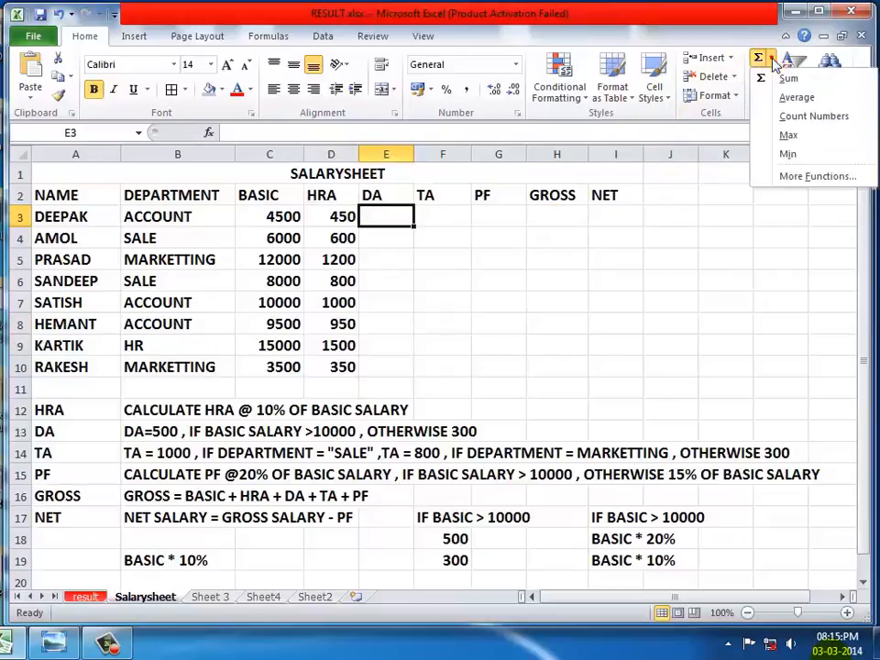
pyautogui.click(790, 177)
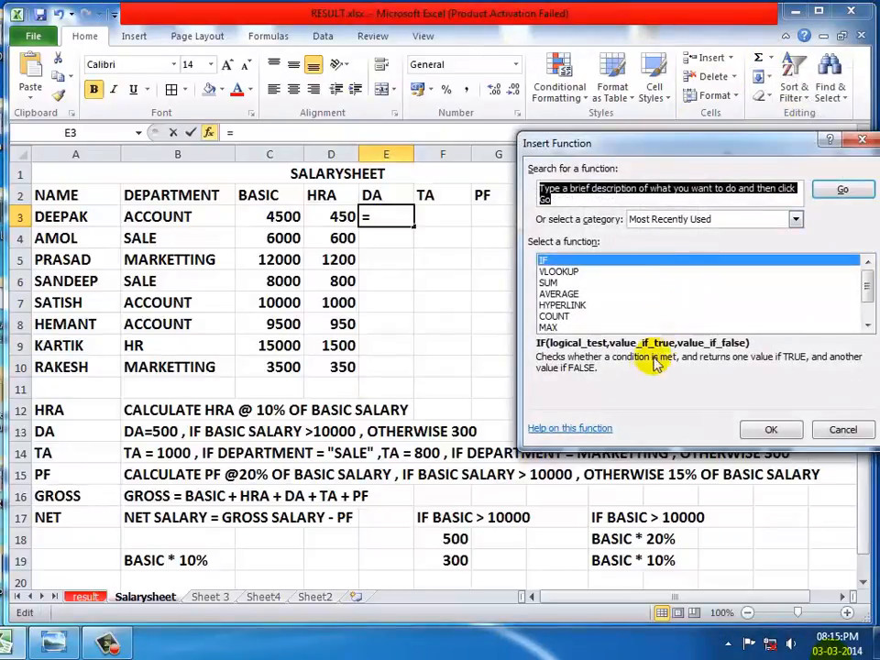
pyautogui.click(760, 431)
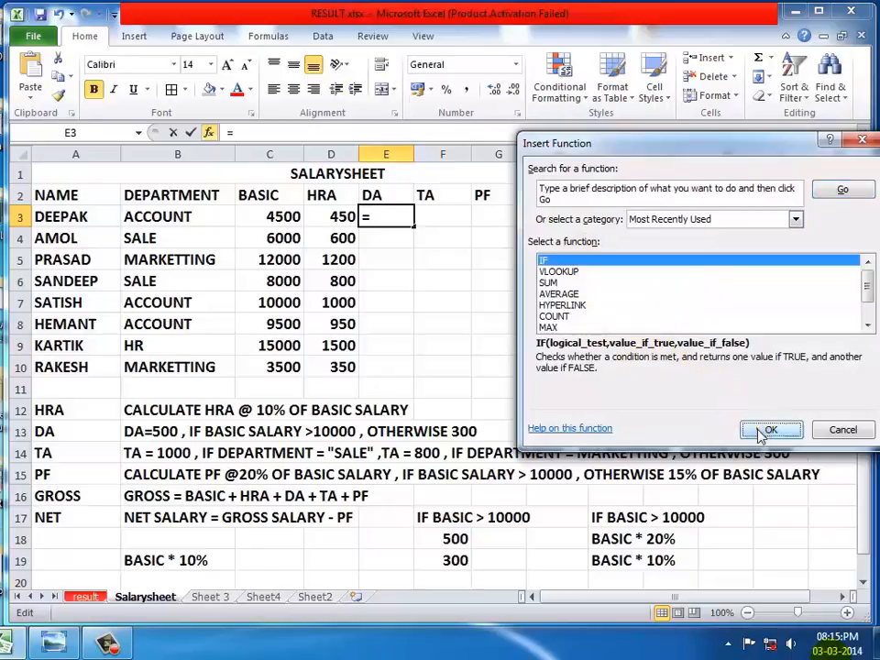
pyautogui.moveTo(495, 181); pyautogui.dragTo(597, 217)
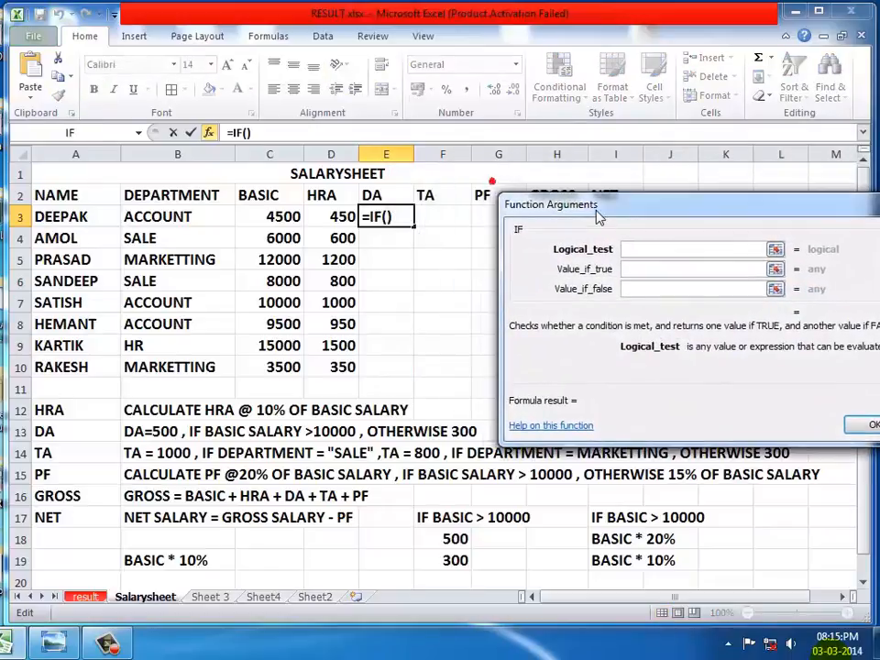
pyautogui.click(284, 217)
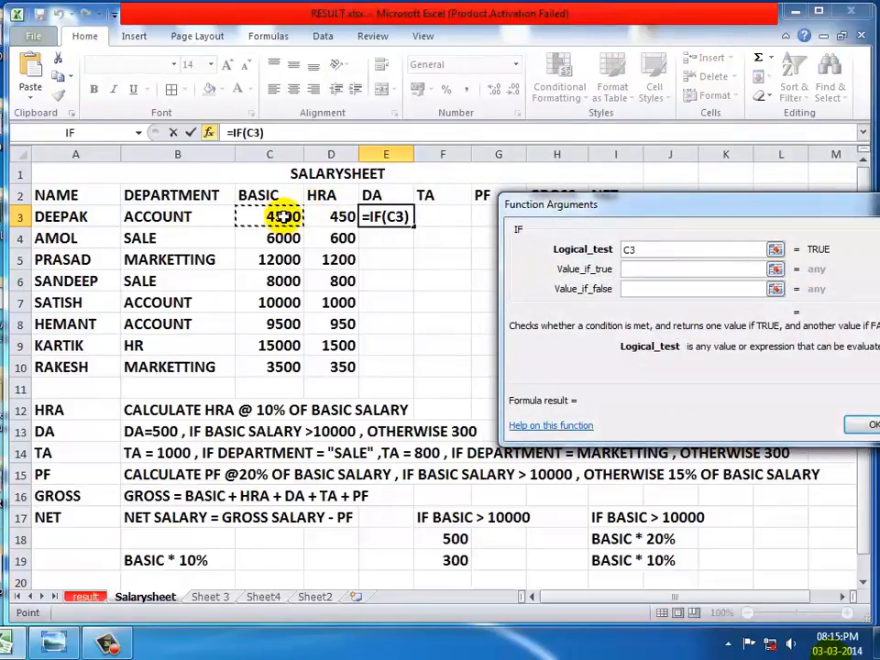
pyautogui.write('>')
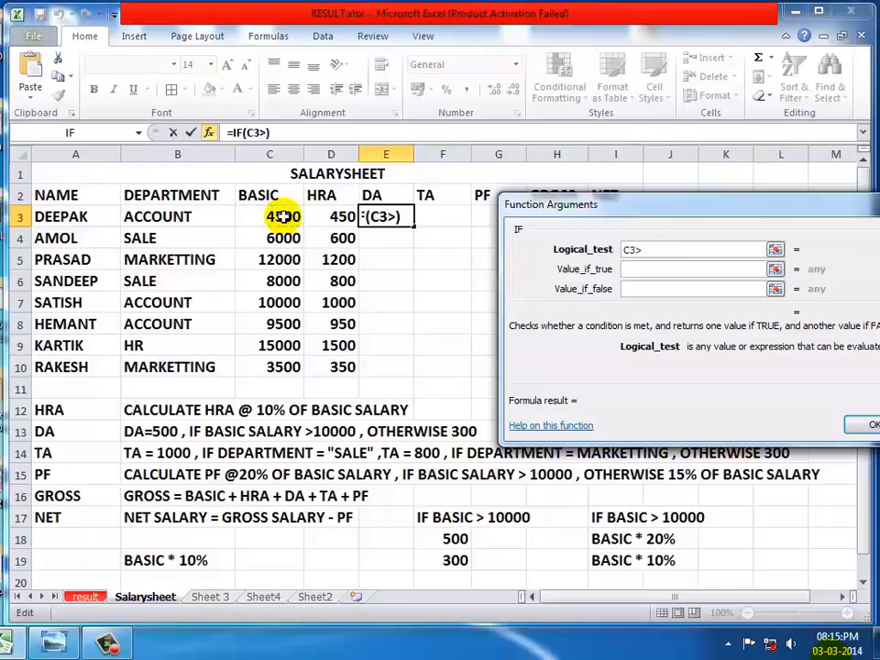
pyautogui.write('10000')
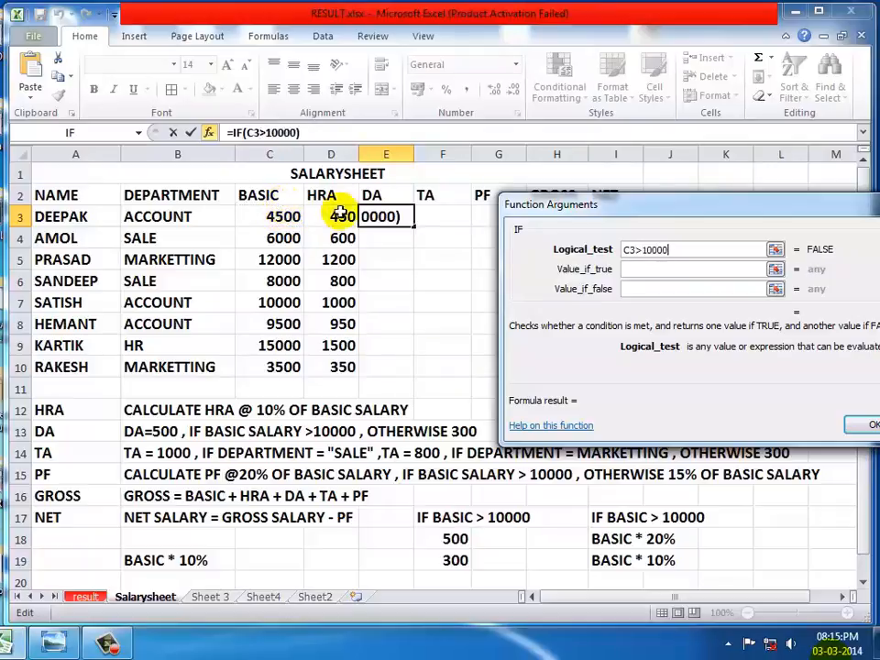
# - Complete the IF function with 500 if true and 300 if false, and fill the DA formula down to E10
pyautogui.click(627, 269)
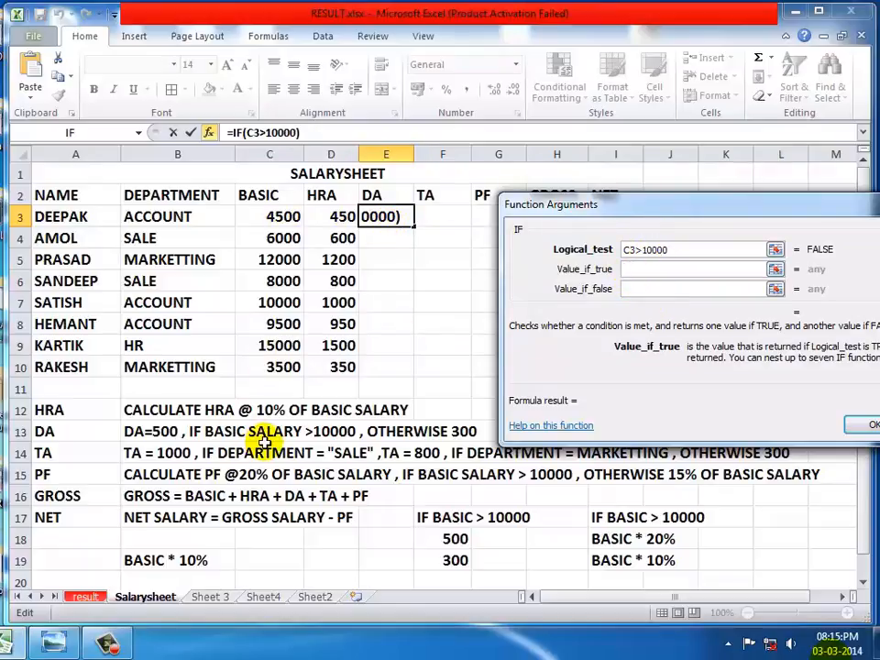
pyautogui.write('500')
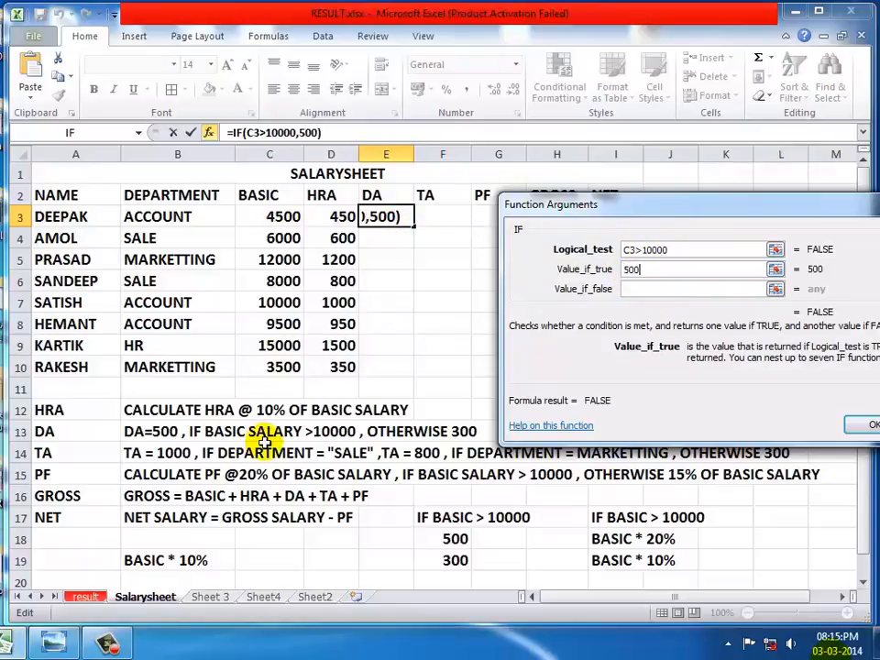
pyautogui.click(649, 290)
pyautogui.write('300')
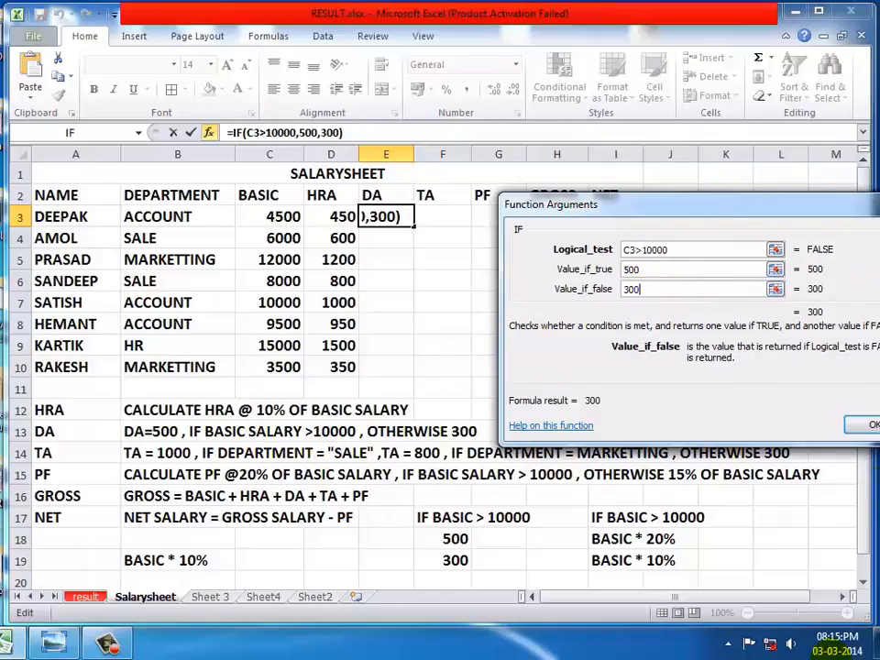
pyautogui.click(861, 429)
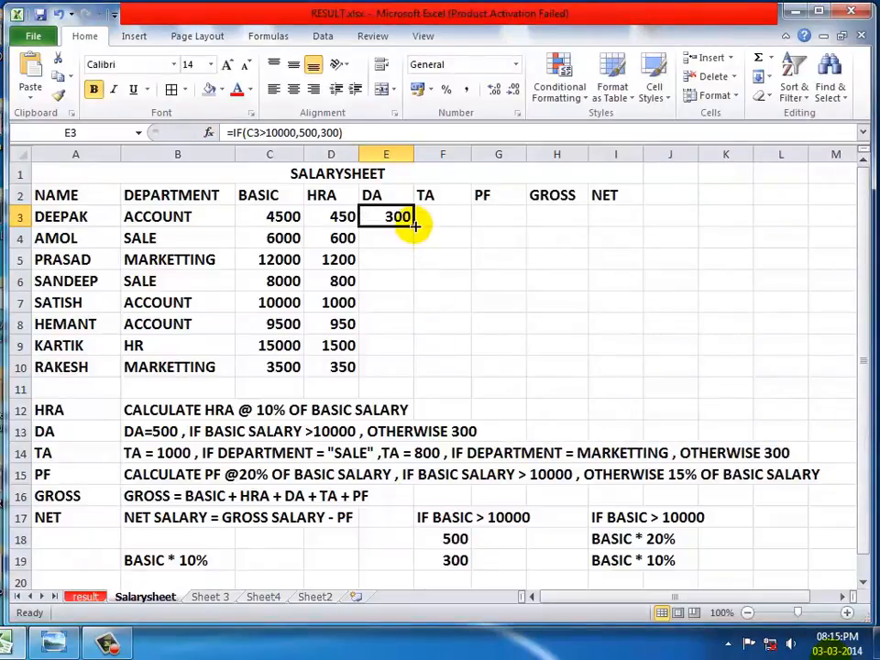
pyautogui.doubleClick(414, 225)
# - Insert an IF function in TA cell F3 with the logical test B3="SALE" and 1000 as the value if true
pyautogui.click(435, 219)
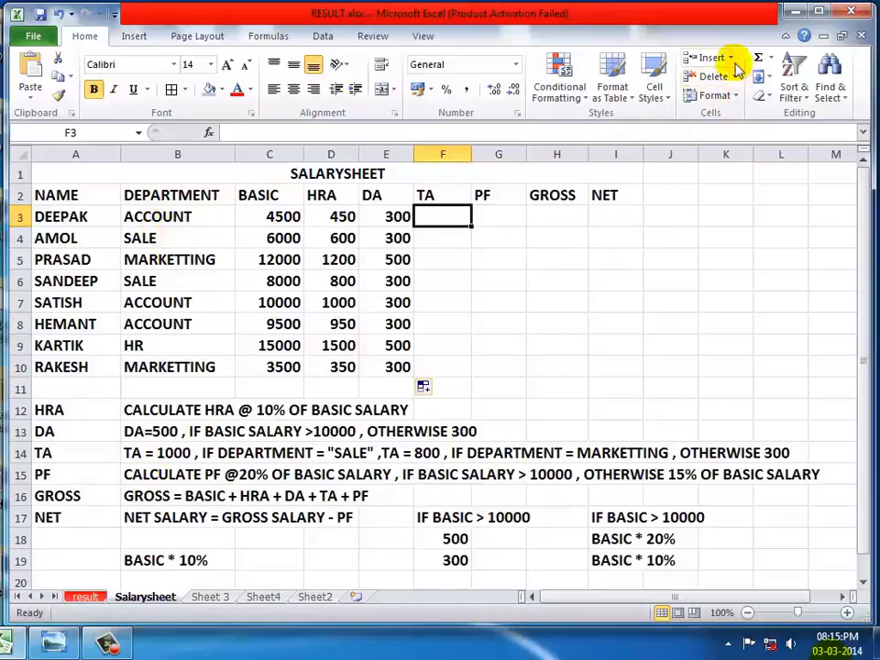
pyautogui.click(775, 63)
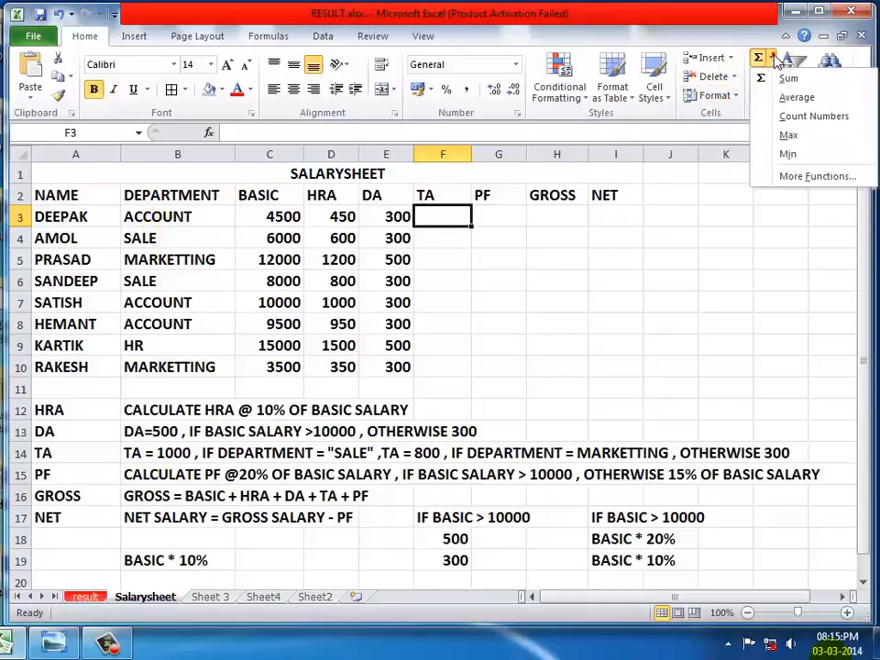
pyautogui.click(773, 175)
pyautogui.click(770, 458)
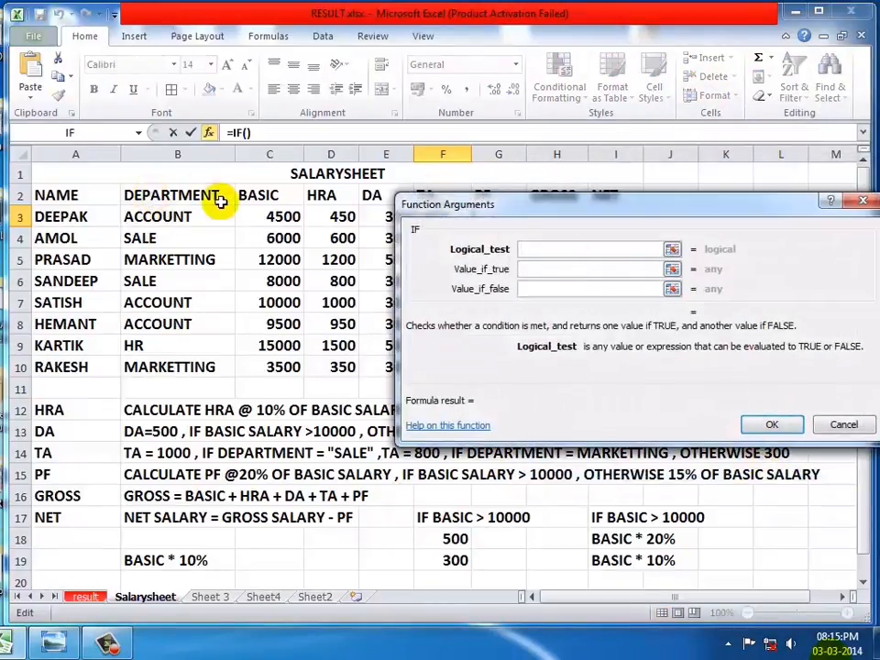
pyautogui.click(156, 216)
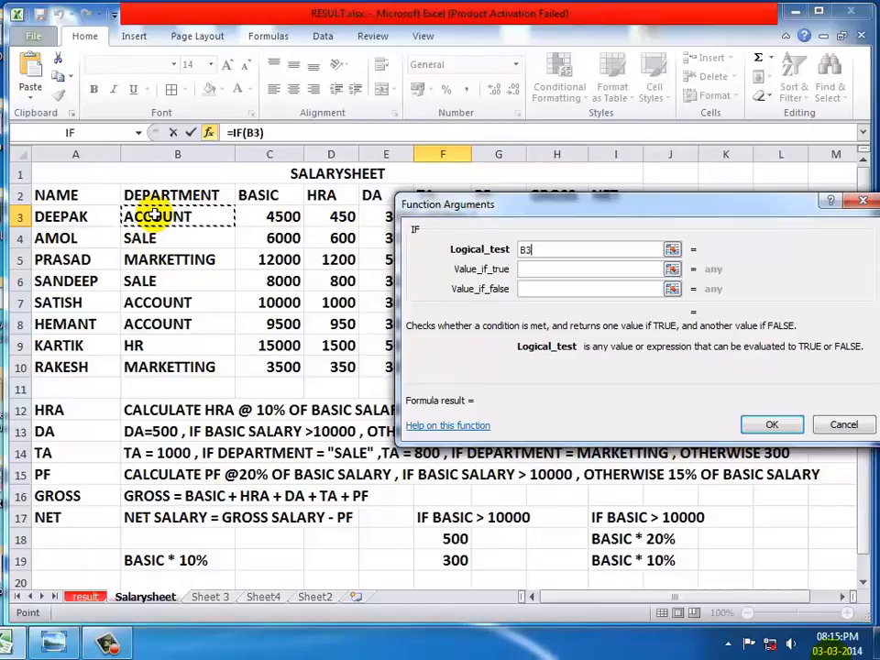
pyautogui.write('=')
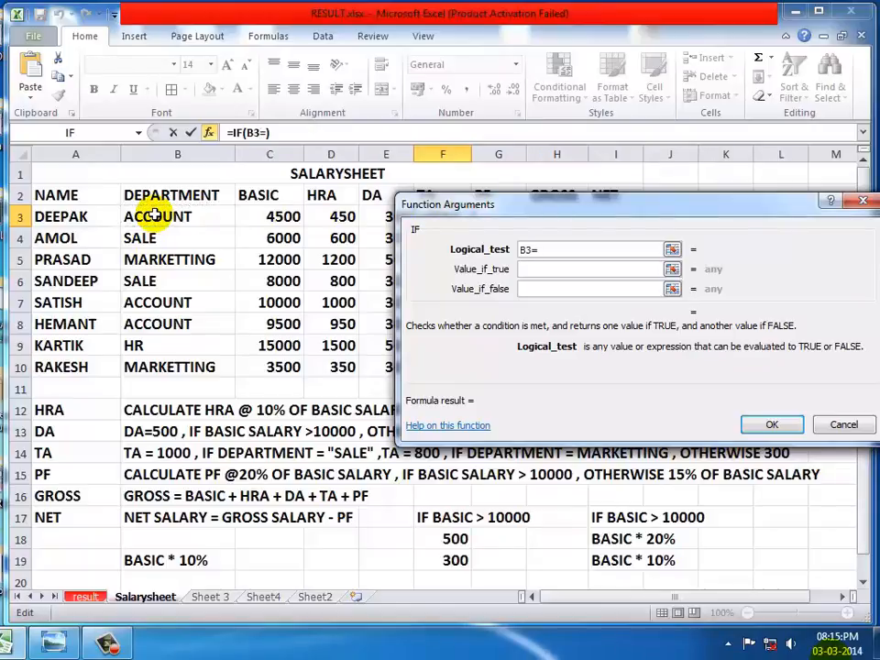
pyautogui.write('"')
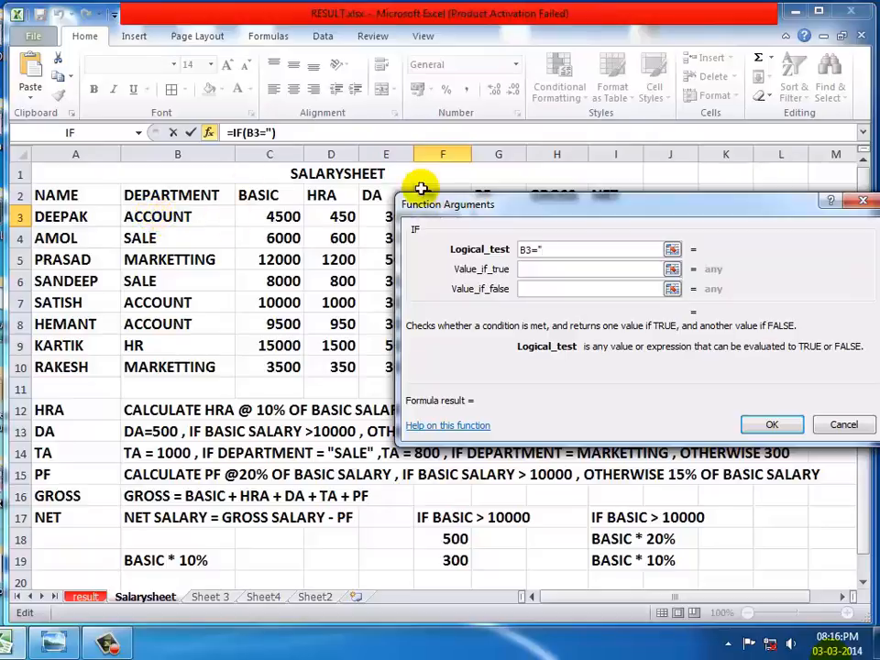
pyautogui.moveTo(495, 204); pyautogui.dragTo(493, 85)
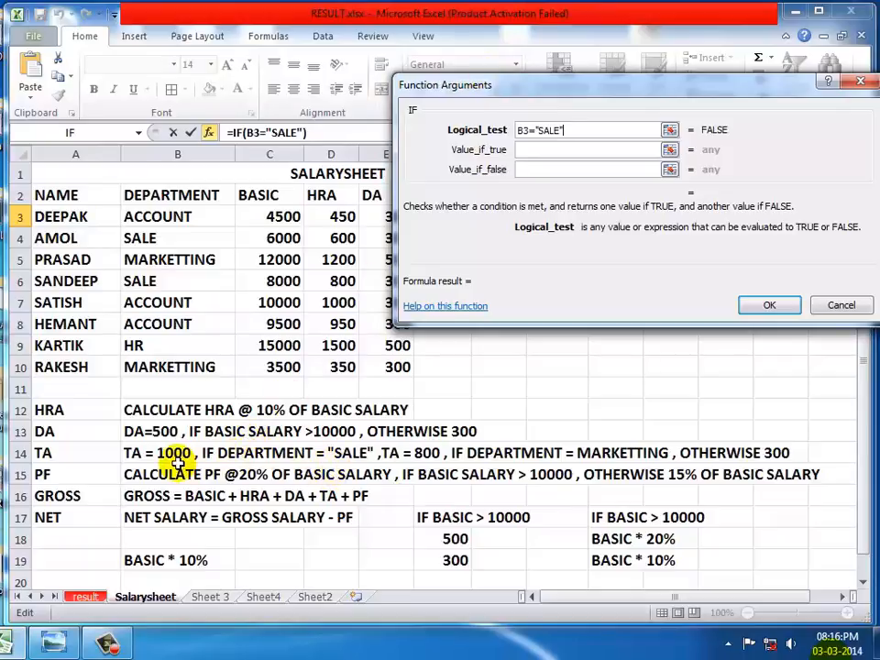
pyautogui.click(526, 149)
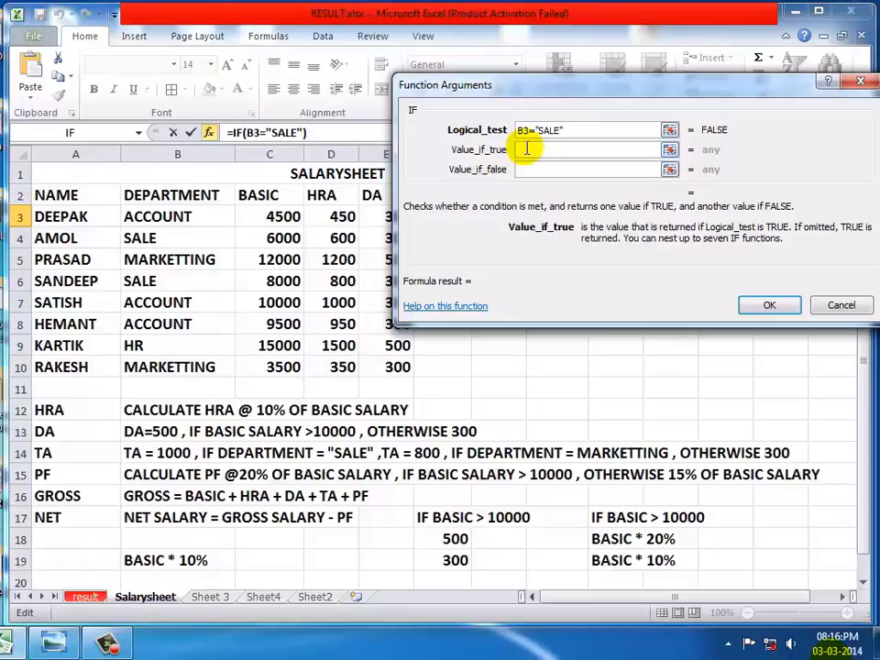
pyautogui.write('1000')
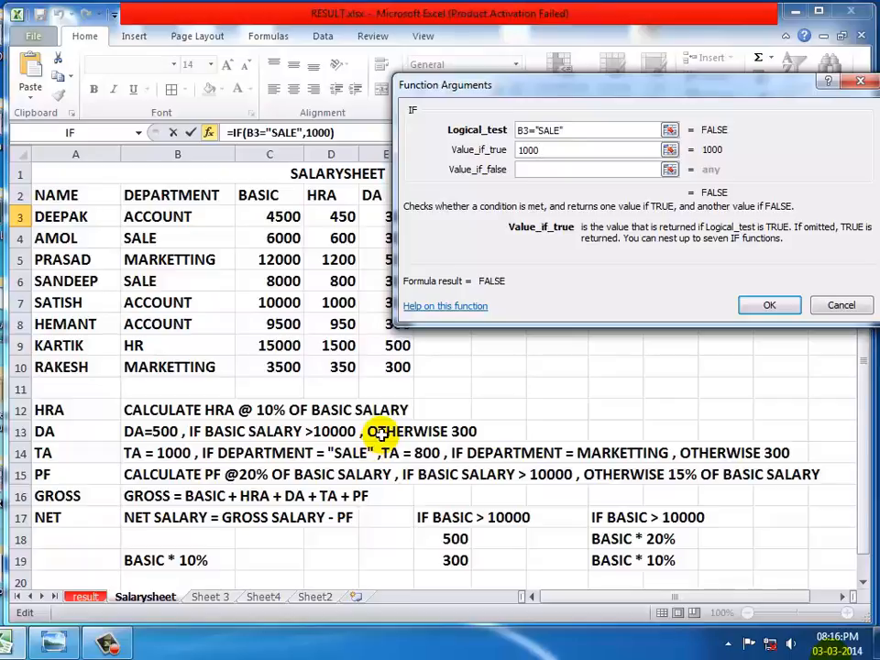
# - Nest a second IF function as the value if false, with the logical test B3="MARKETTING"
pyautogui.click(527, 174)
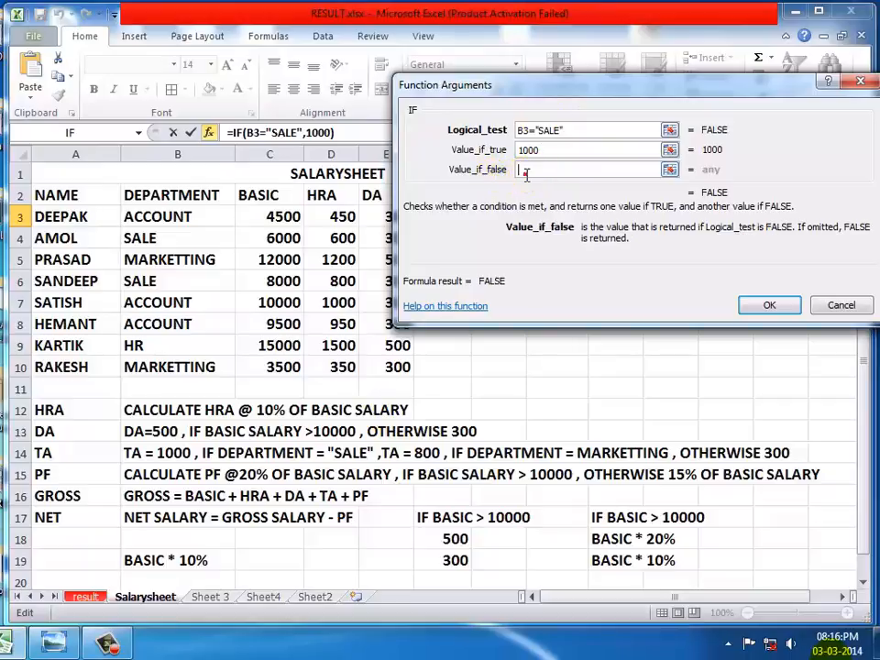
pyautogui.click(61, 133)
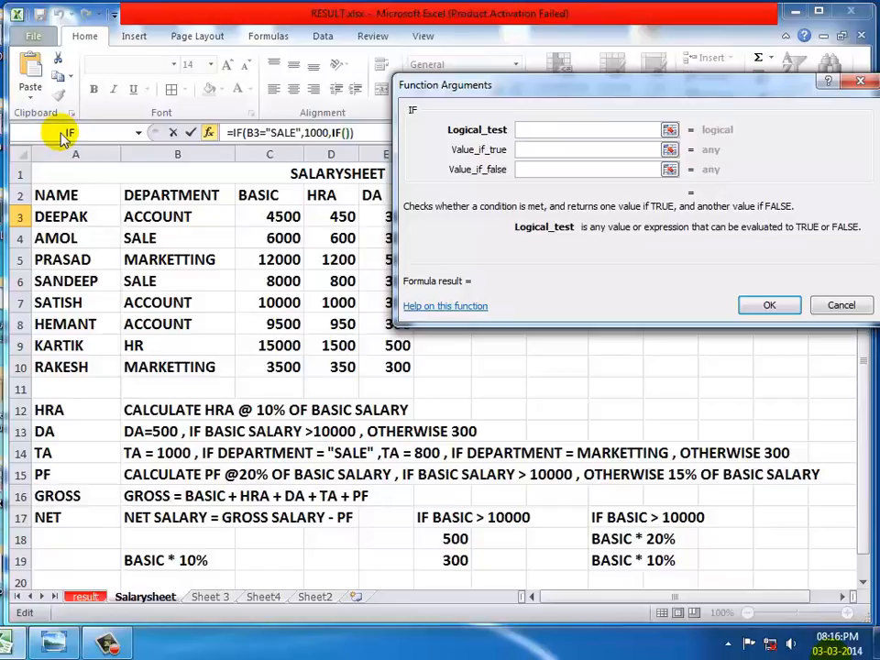
pyautogui.click(161, 218)
pyautogui.write('=')
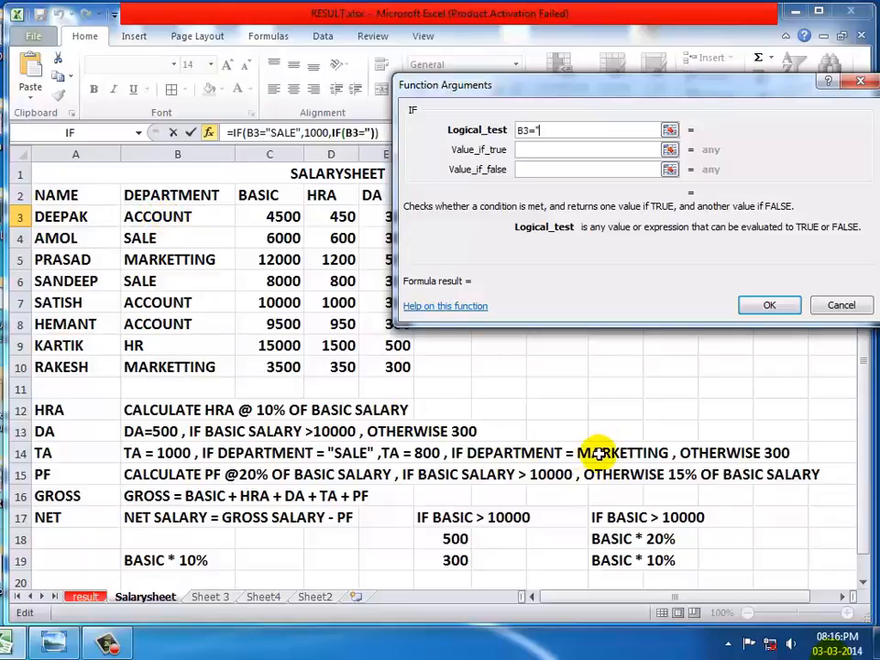
pyautogui.write('"MARKETTING"')
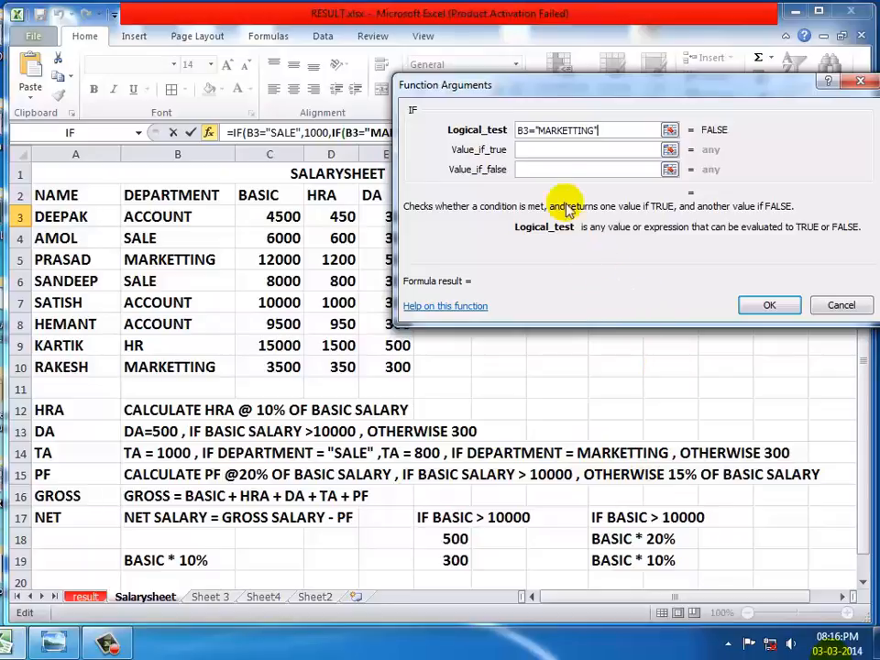
# - Complete the nested IF with 800 if true and 300 if false, and fill the TA formula down to F10
pyautogui.click(546, 152)
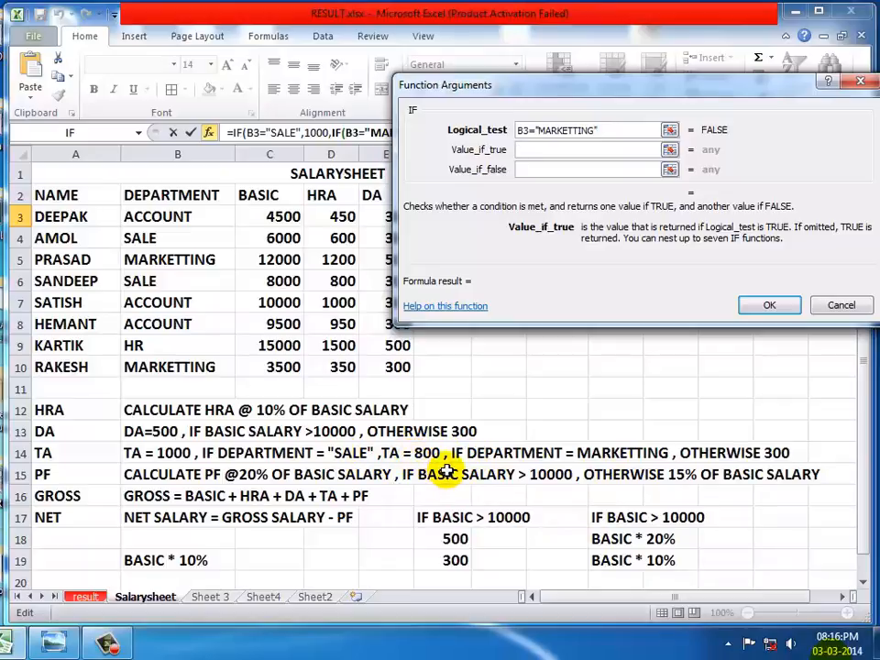
pyautogui.write('800')
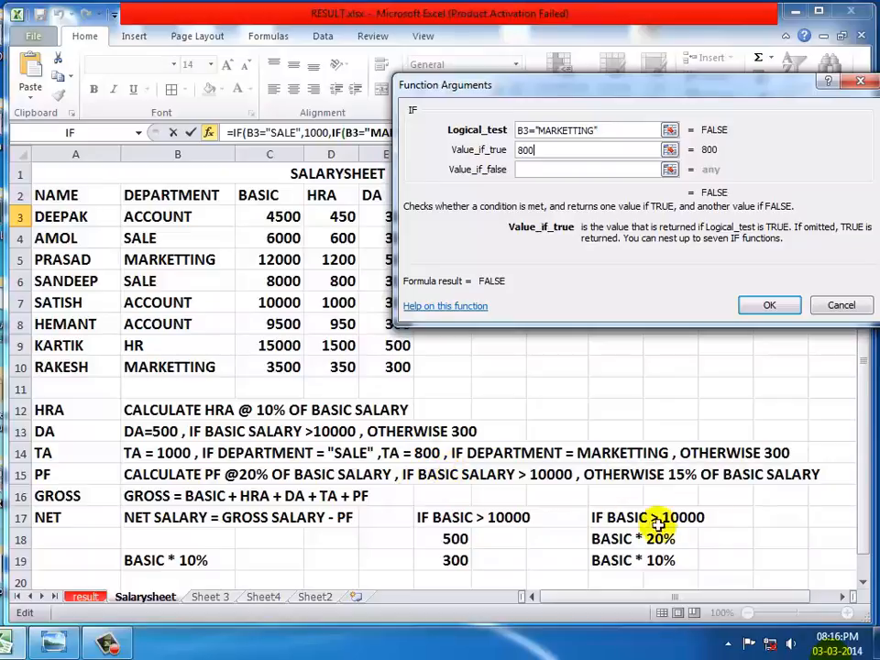
pyautogui.click(531, 170)
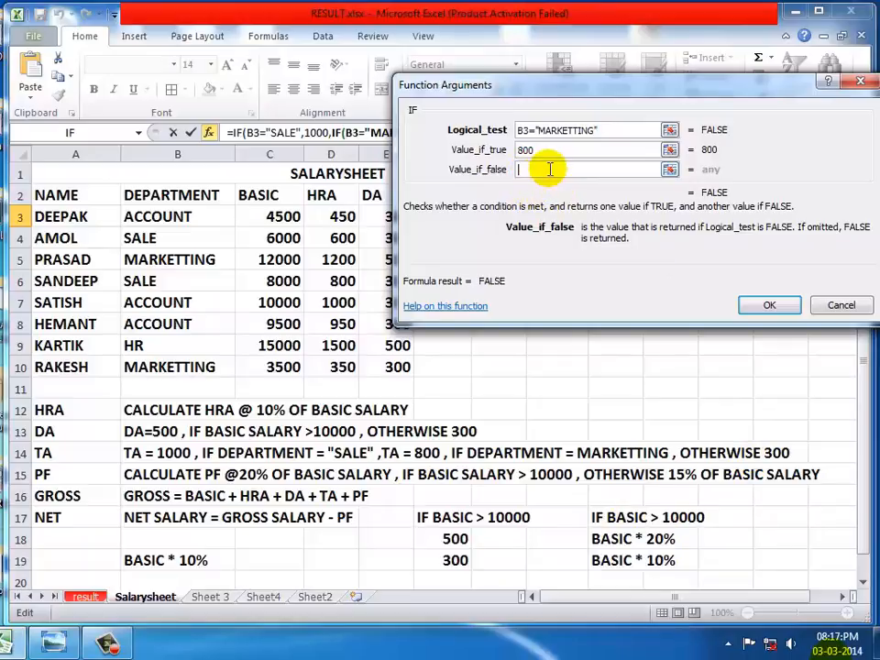
pyautogui.write('300')
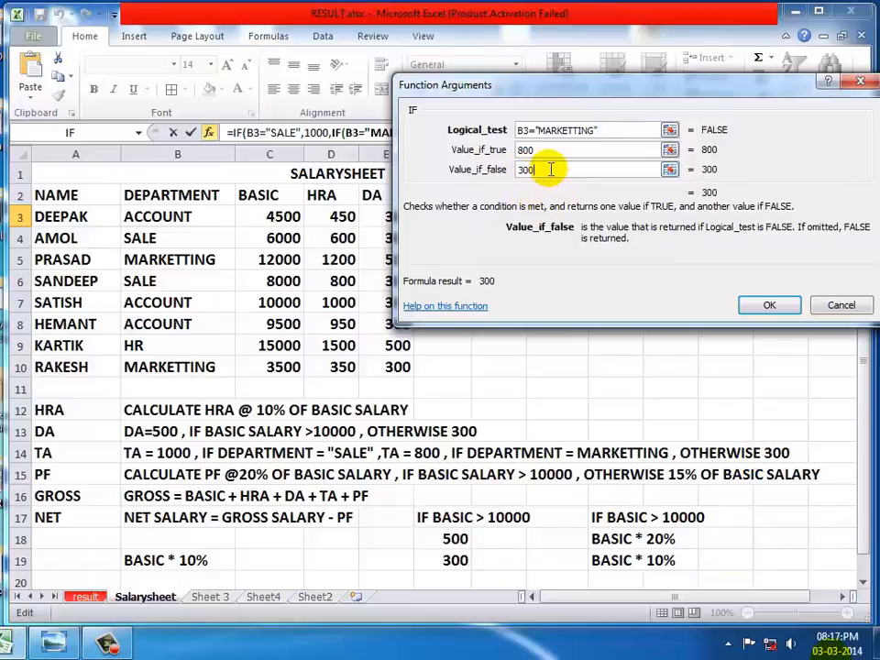
pyautogui.click(771, 303)
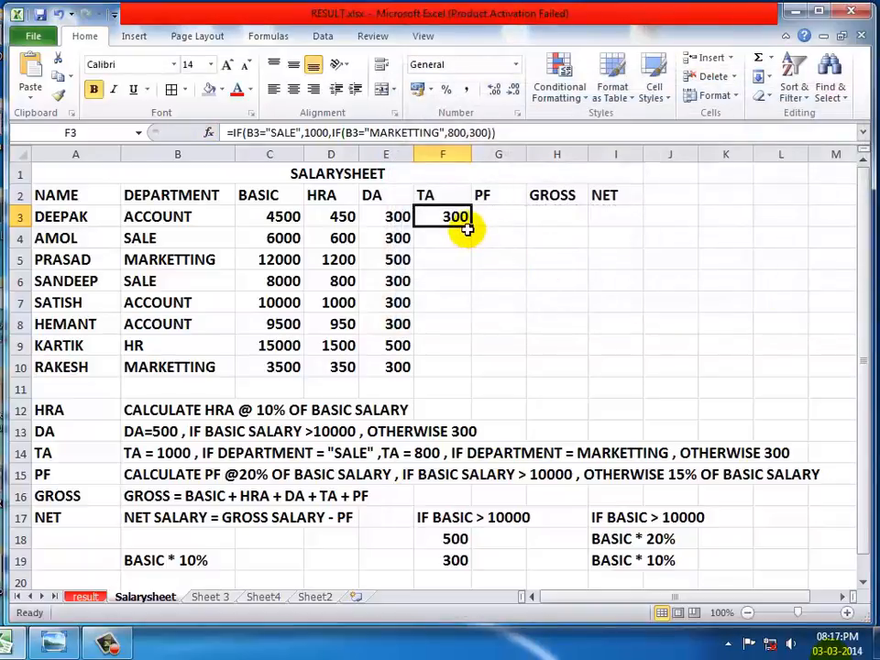
pyautogui.doubleClick(470, 226)
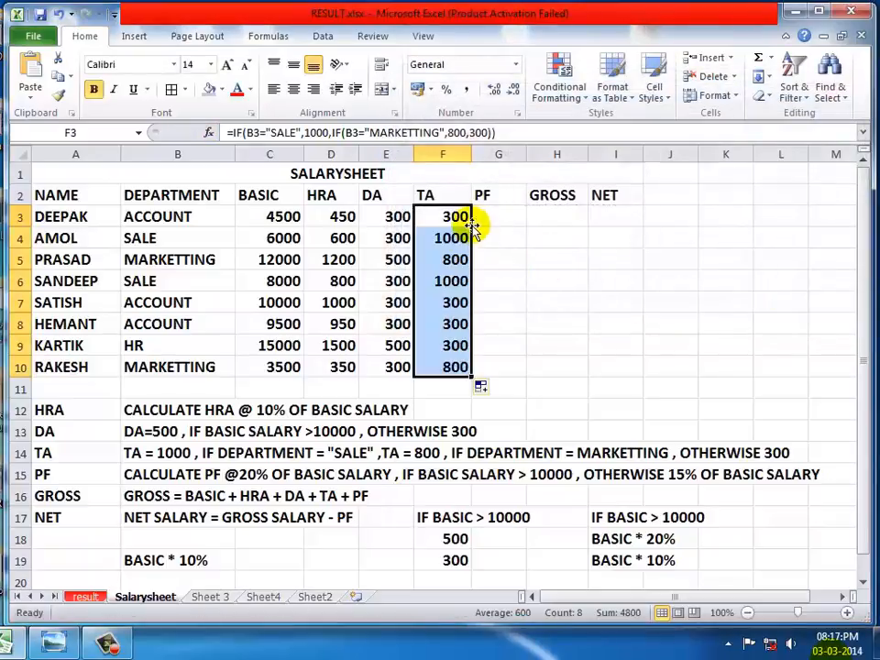
# - Review the PF rule in row 15, and insert an IF function in PF cell G3 with the logical test C3>10000
pyautogui.click(20, 474)
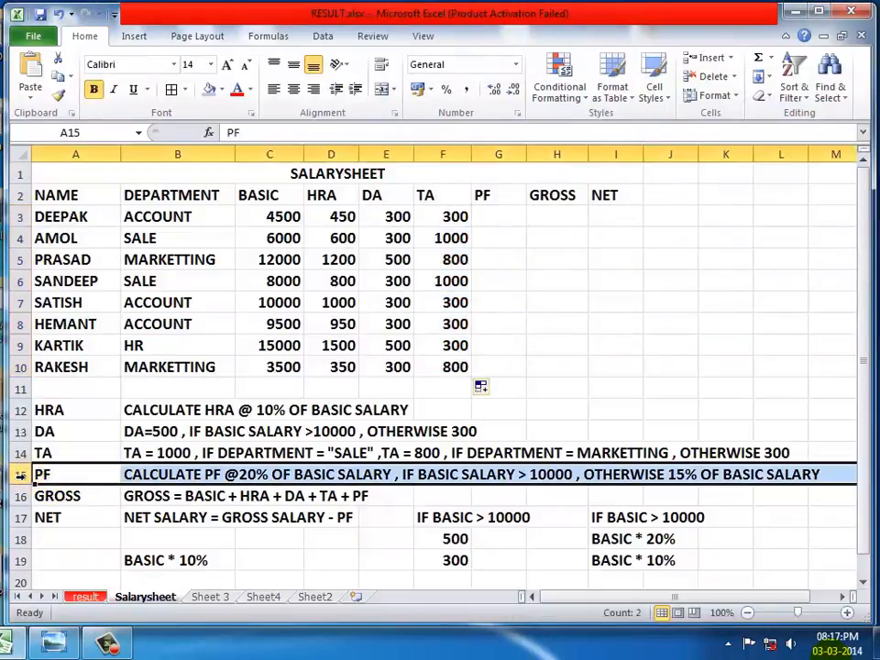
pyautogui.click(249, 499)
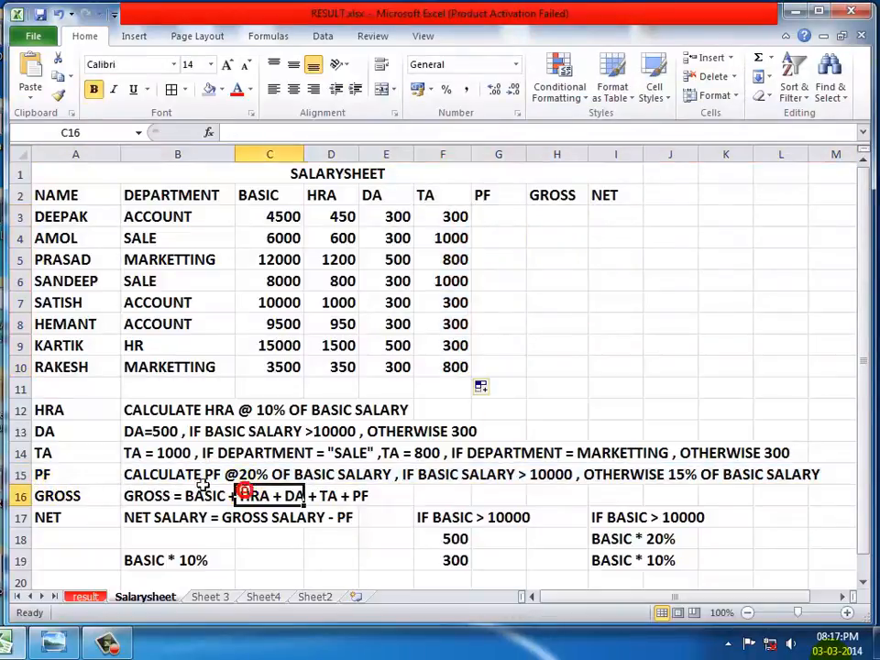
pyautogui.click(405, 474)
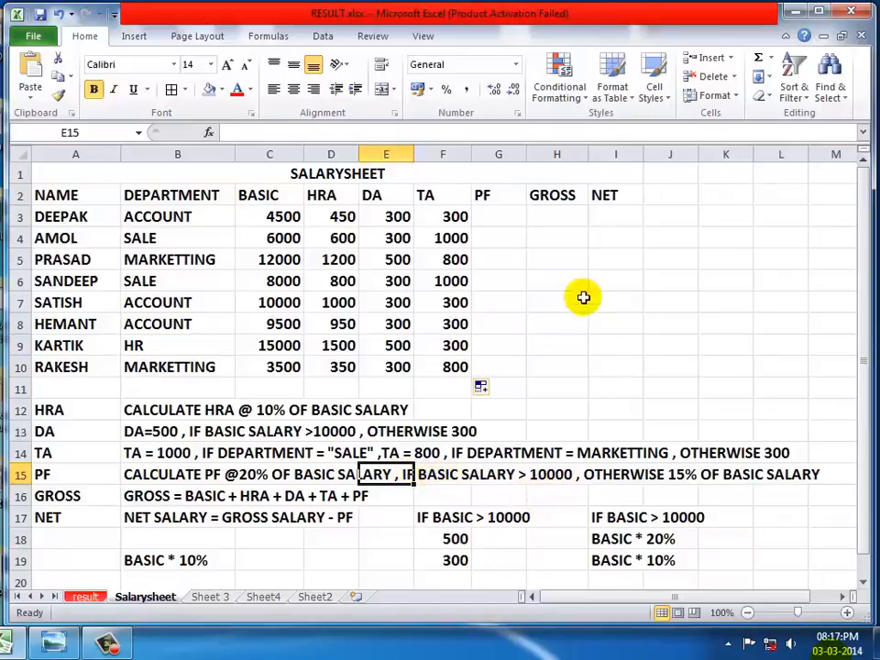
pyautogui.click(503, 219)
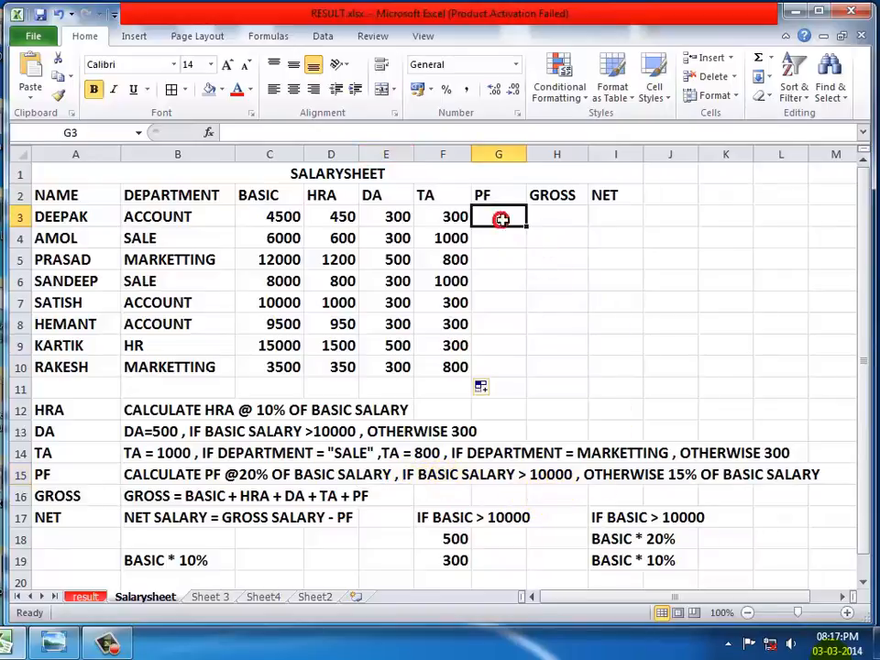
pyautogui.click(774, 58)
pyautogui.click(781, 183)
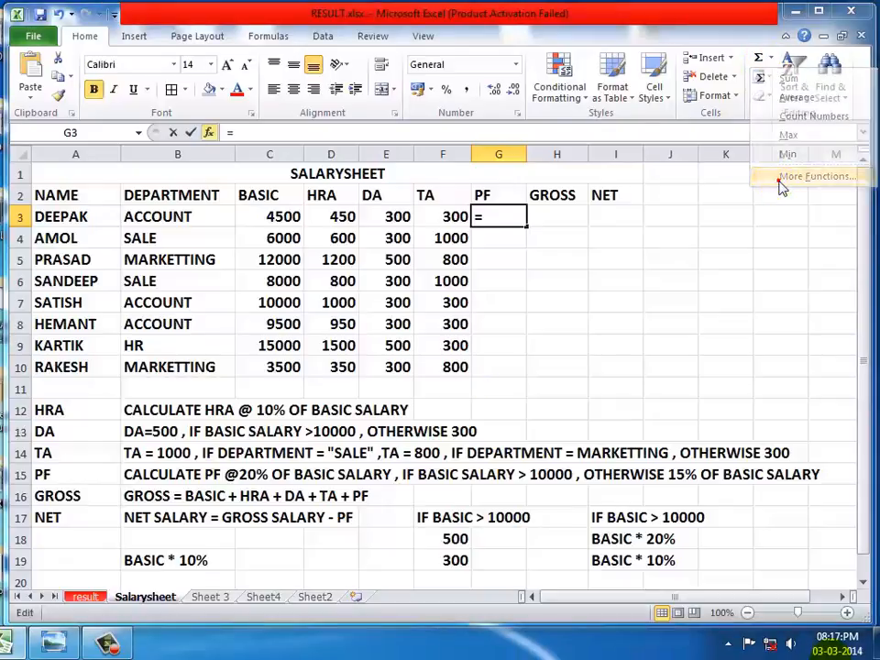
pyautogui.click(718, 341)
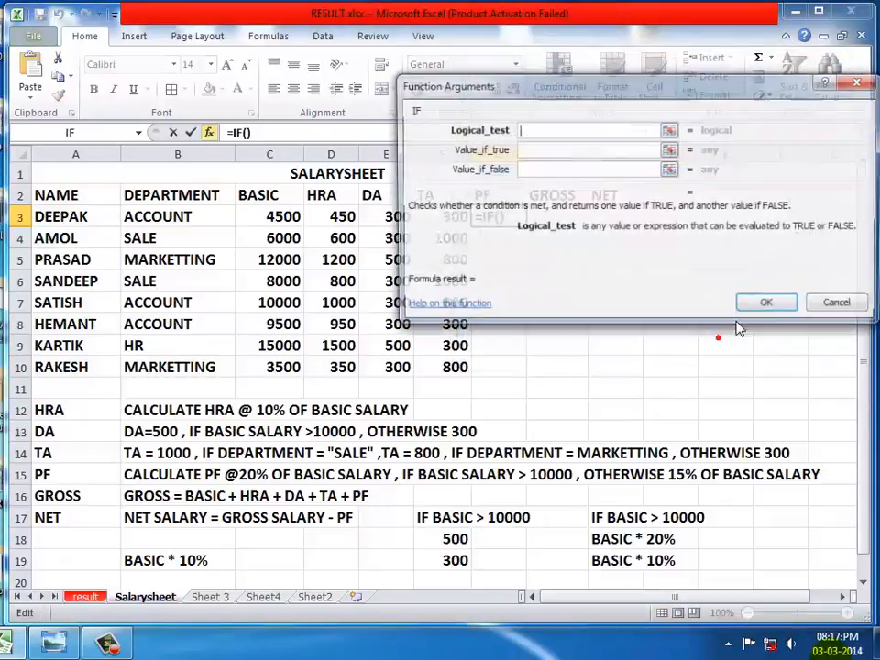
pyautogui.moveTo(554, 91); pyautogui.dragTo(592, 167)
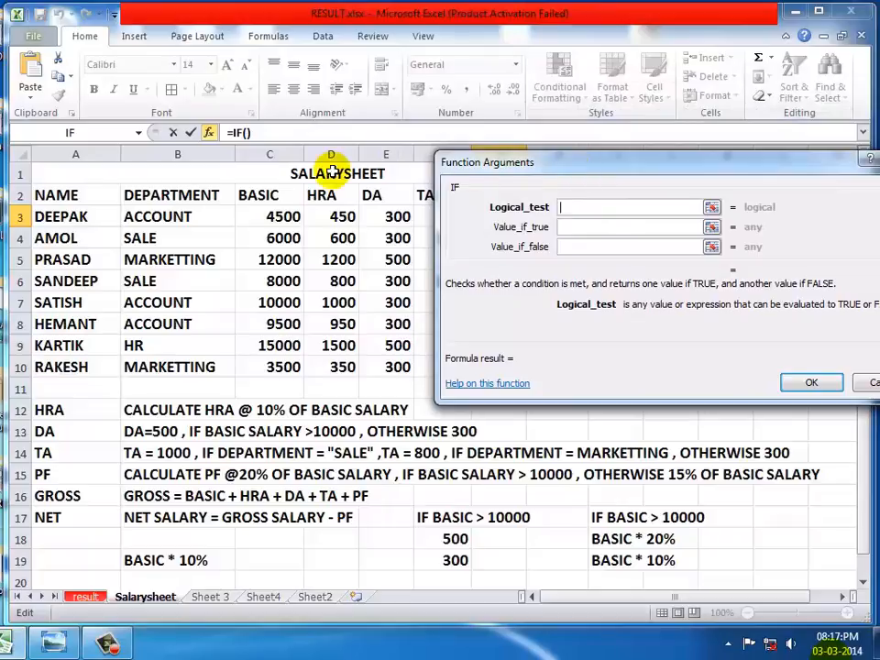
pyautogui.click(268, 218)
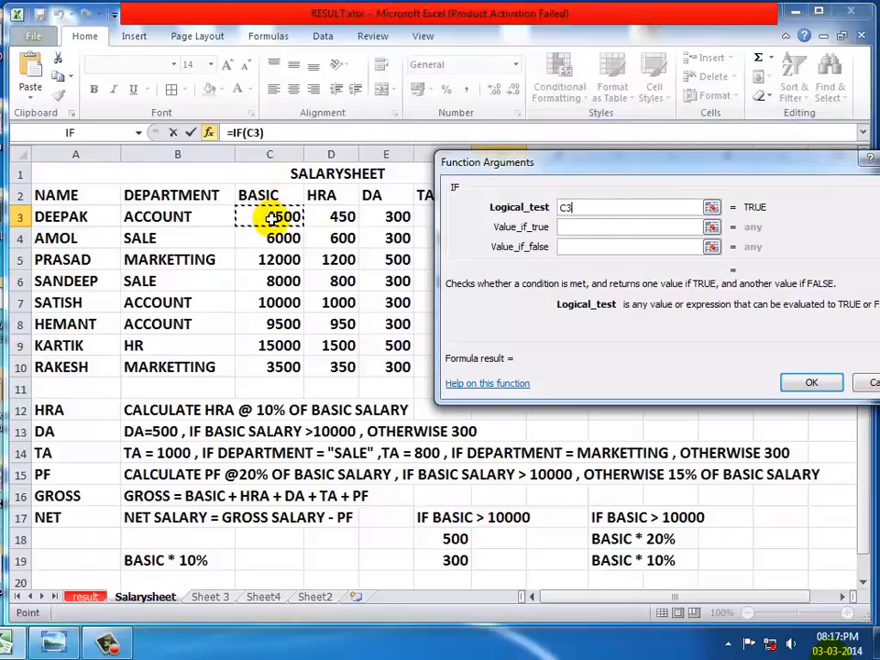
pyautogui.write('>10000')
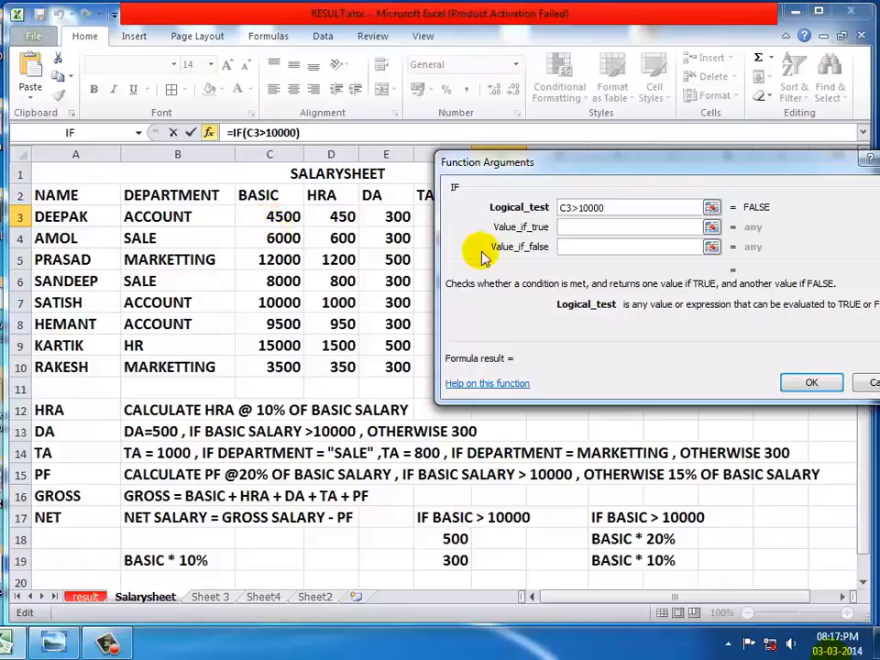
# - Set the PF formula's value if true to C3*20%
pyautogui.click(569, 229)
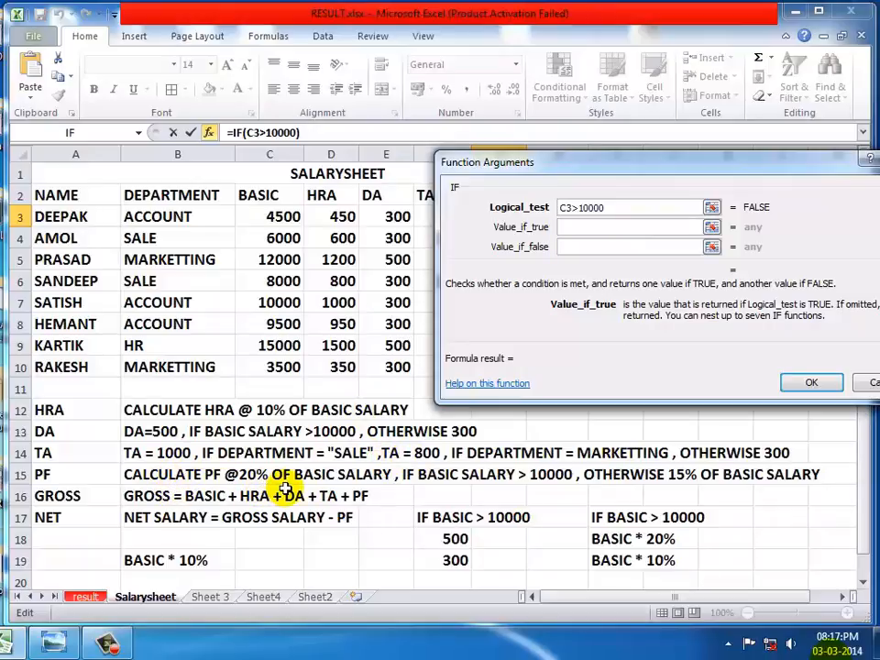
pyautogui.write('20')
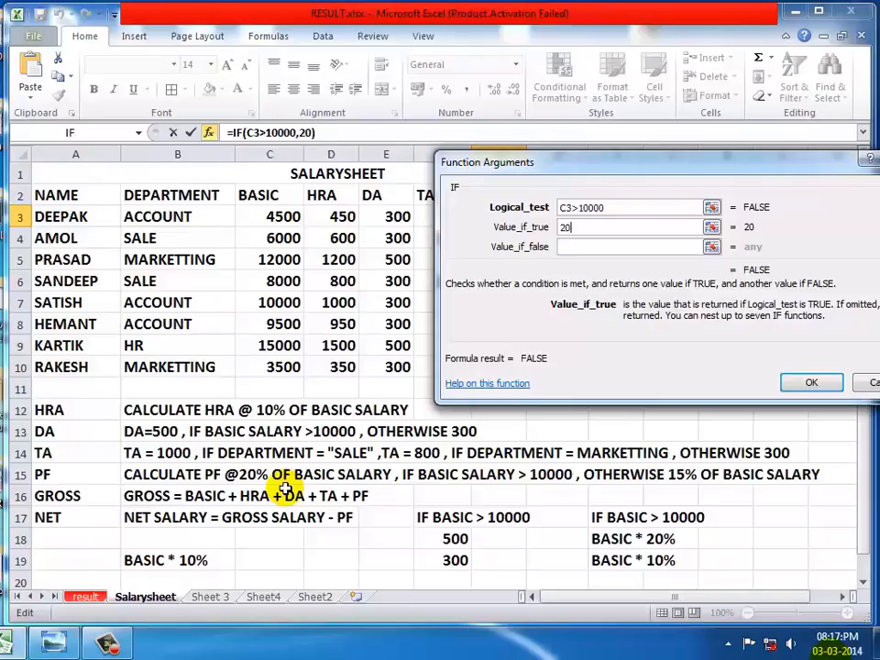
pyautogui.press('BackSpace')
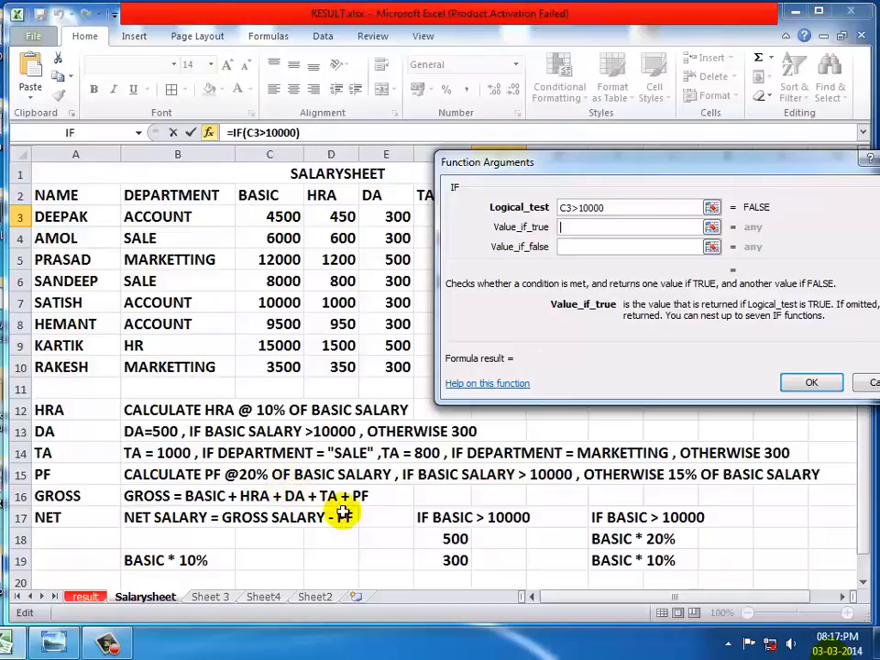
pyautogui.click(286, 218)
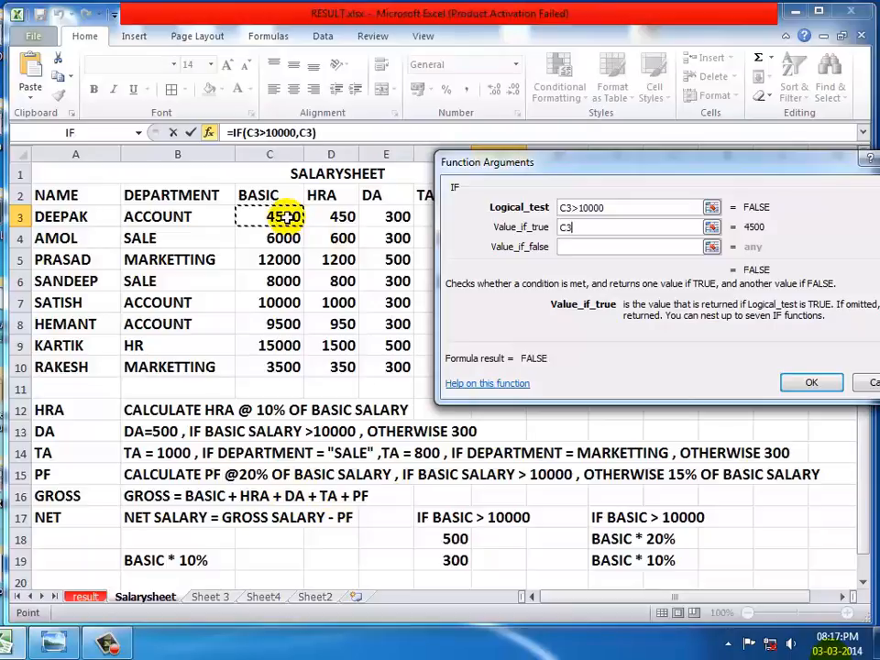
pyautogui.write('*')
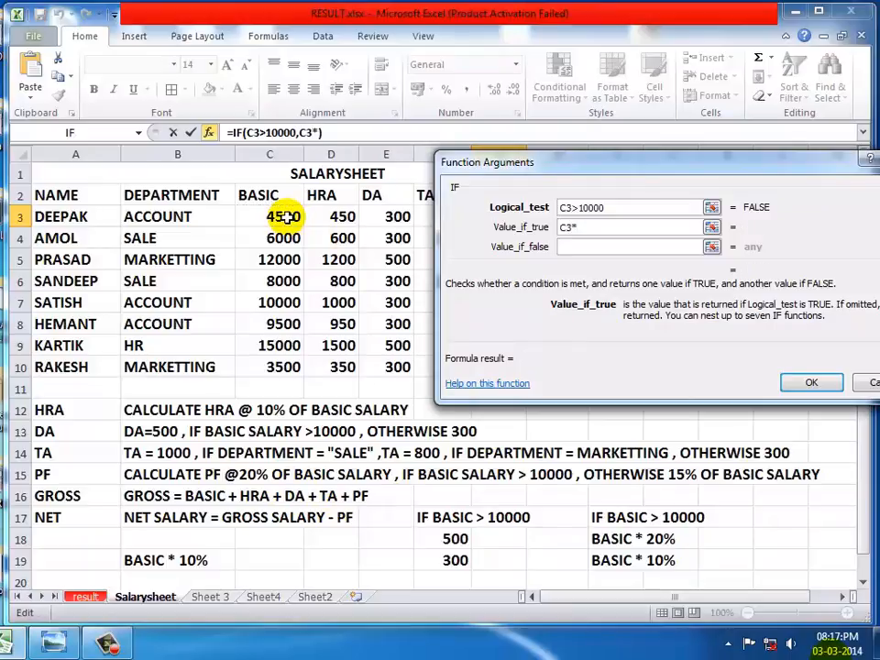
pyautogui.write('2')
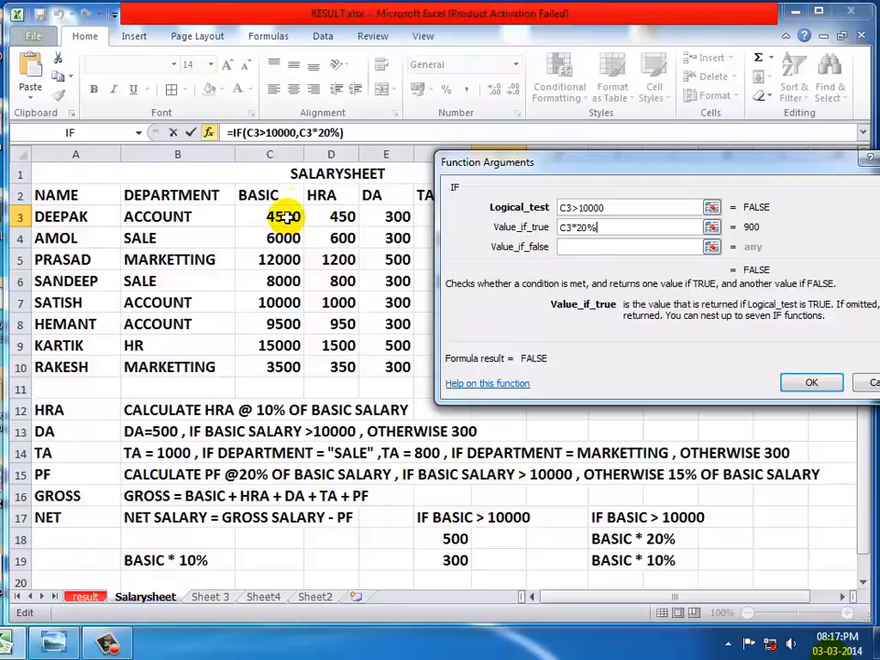
pyautogui.write('0%')
# - Set the PF formula's value if false to C3*15%, and fill the completed formula down to G10
pyautogui.click(581, 247)
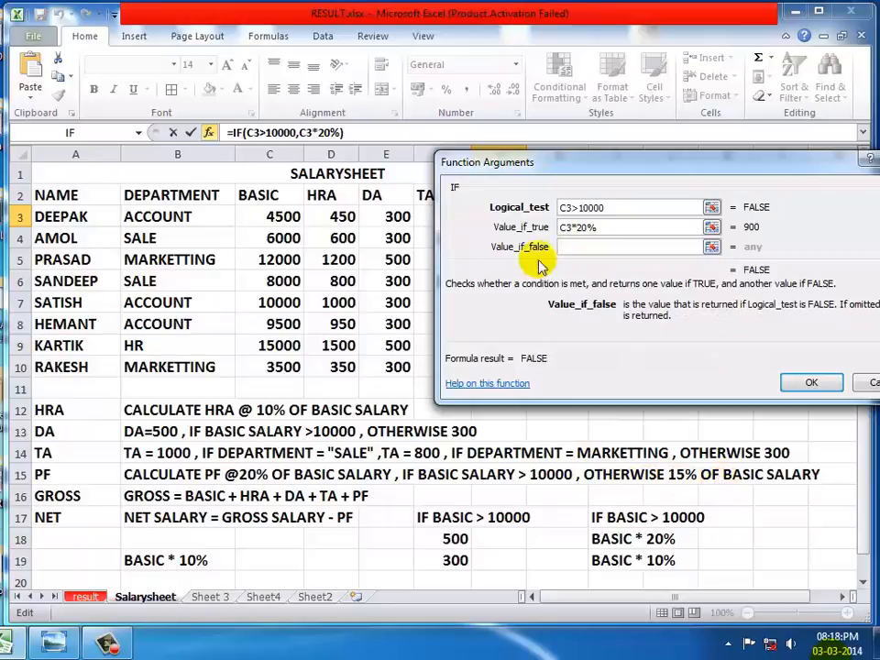
pyautogui.click(266, 216)
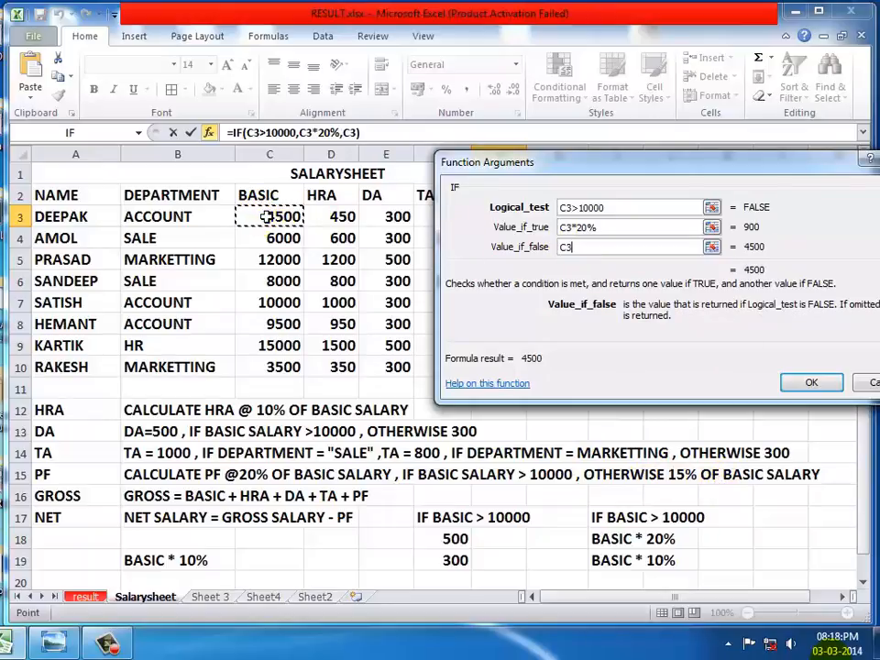
pyautogui.write('*')
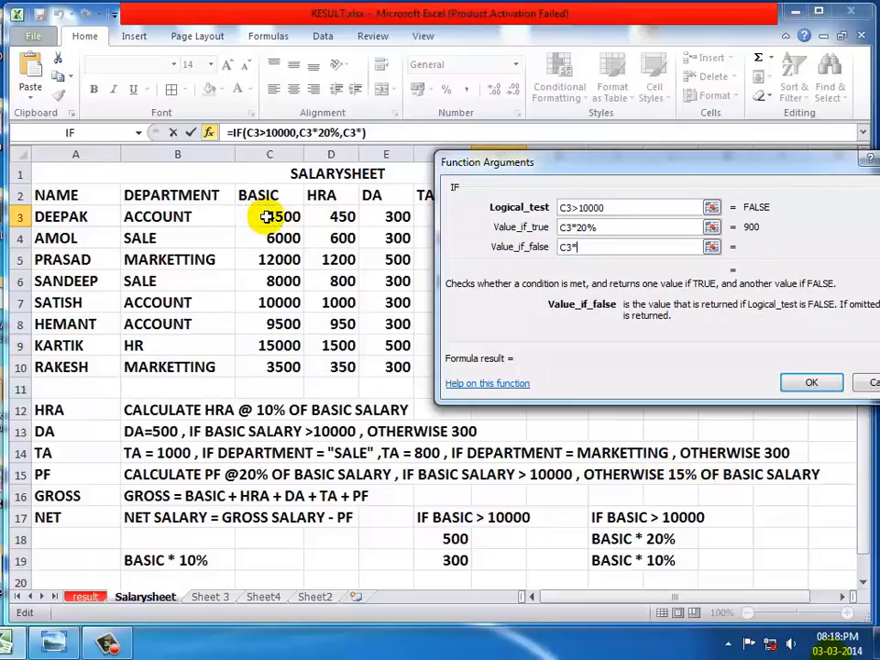
pyautogui.write('15')
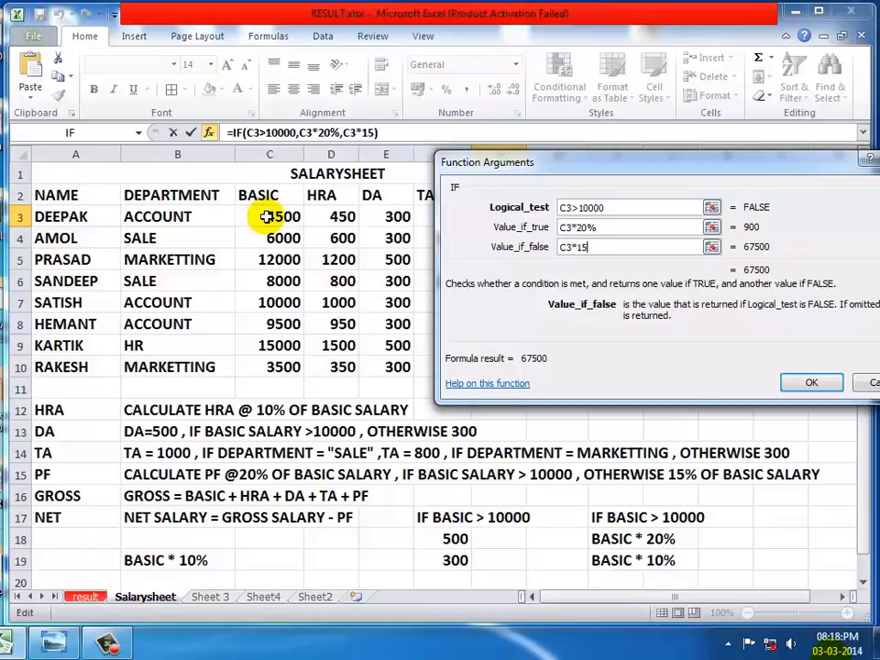
pyautogui.write('%')
pyautogui.click(811, 383)
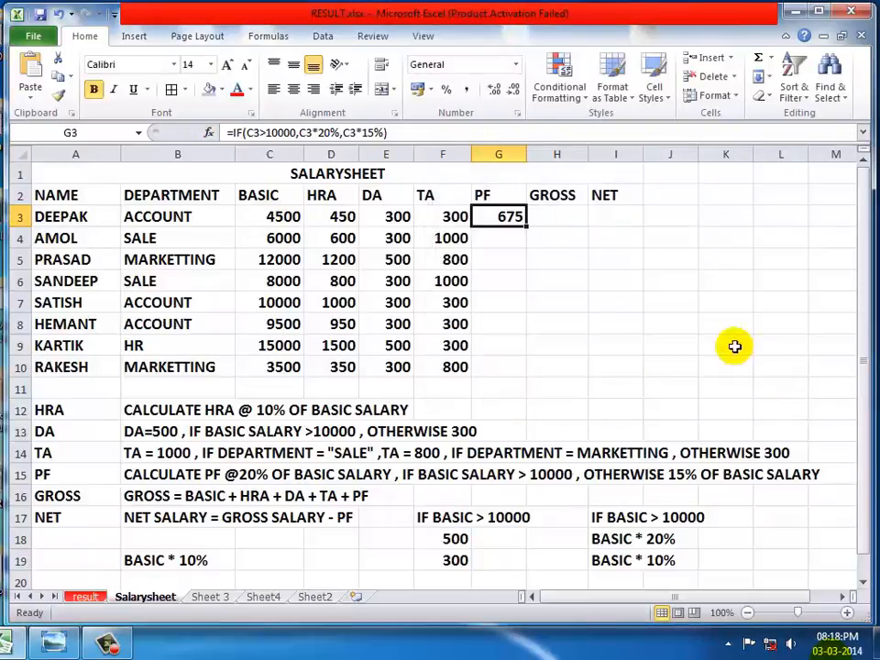
pyautogui.doubleClick(527, 226)
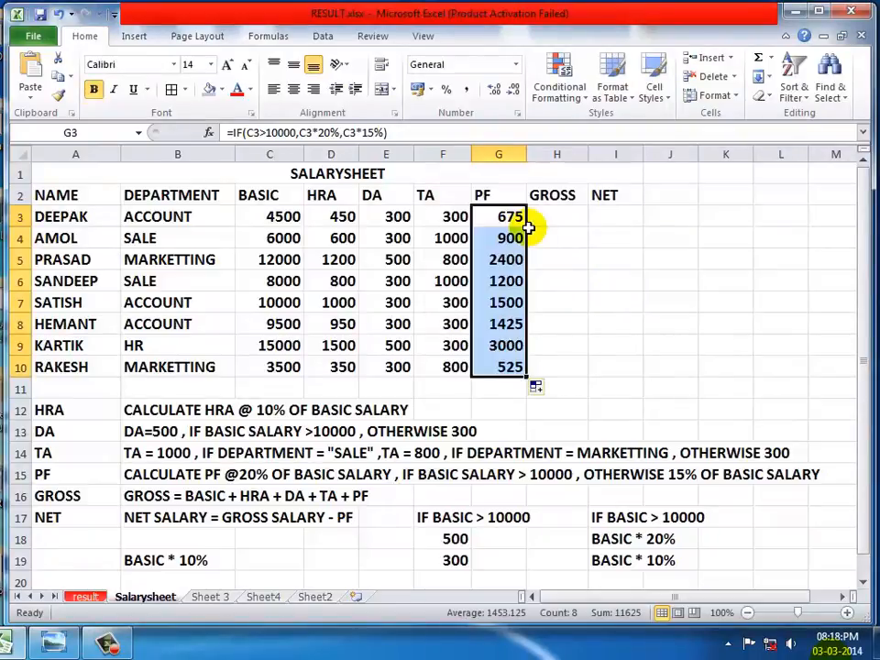
# - Enter =SUM(C3:G3) in GROSS cell H3 and fill the formula down to H10
pyautogui.click(544, 218)
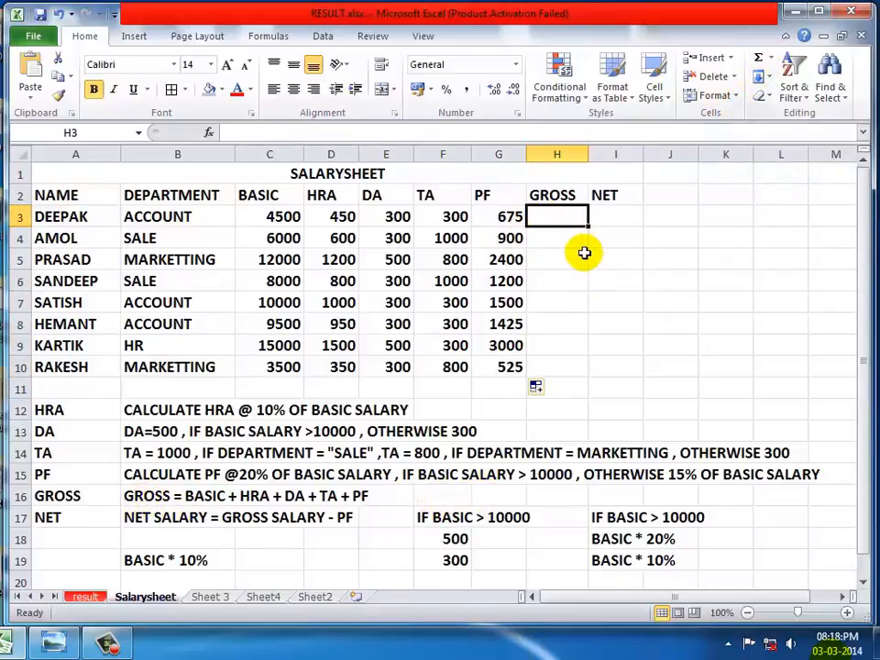
pyautogui.write('=')
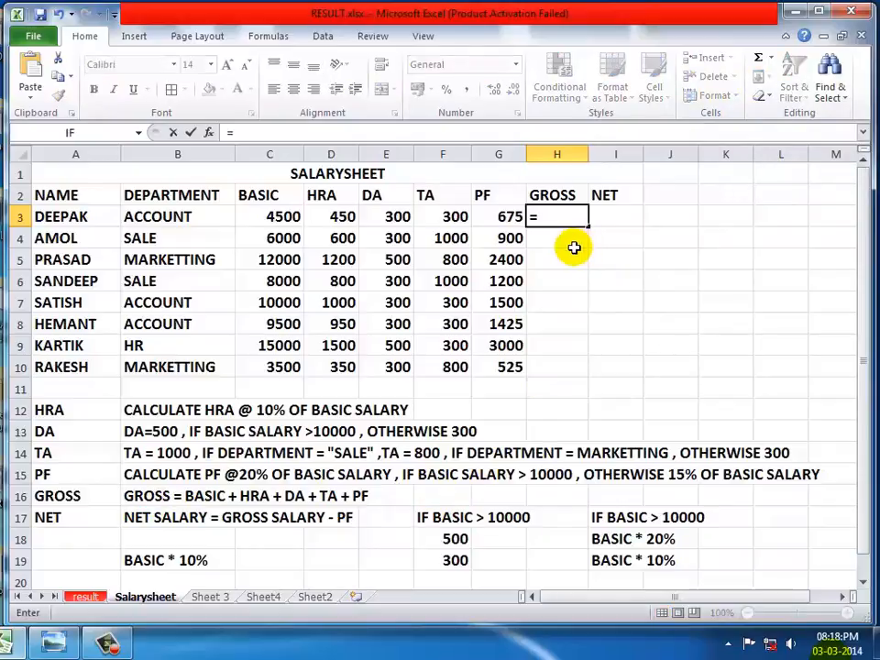
pyautogui.write('SU')
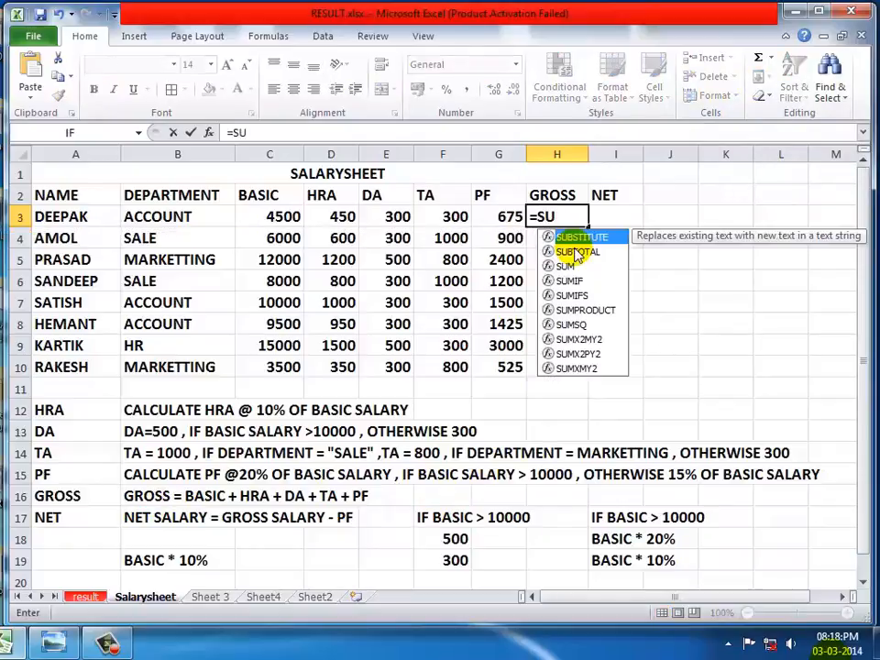
pyautogui.write('M(')
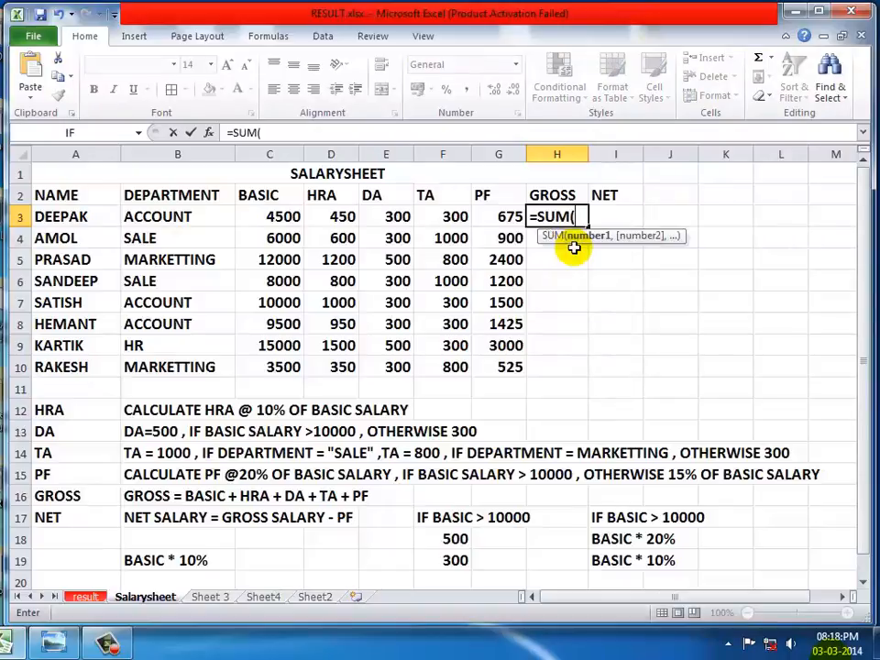
pyautogui.click(271, 216)
pyautogui.moveTo(271, 216); pyautogui.dragTo(527, 222)
pyautogui.press('Return')
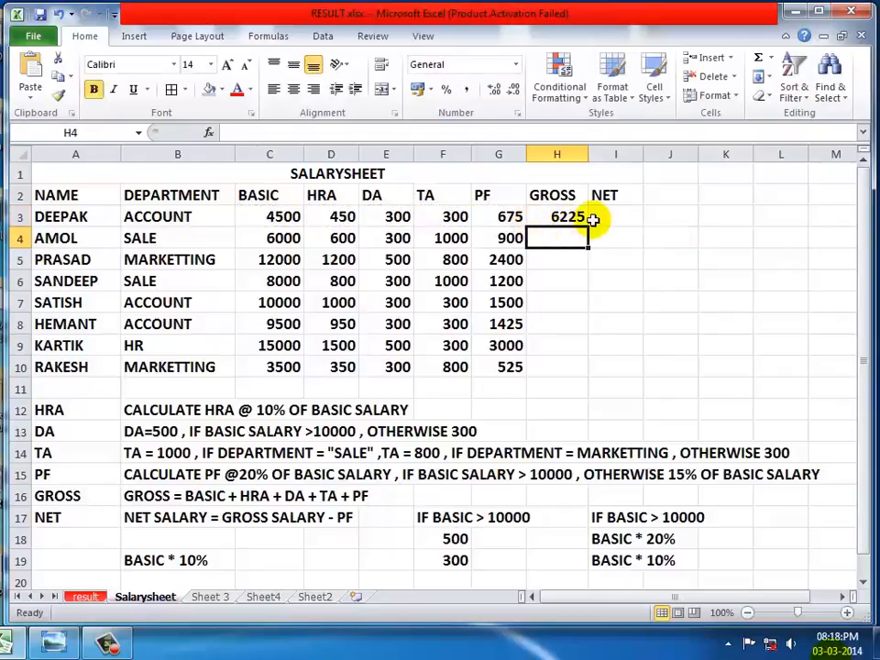
pyautogui.click(565, 215)
pyautogui.doubleClick(586, 228)
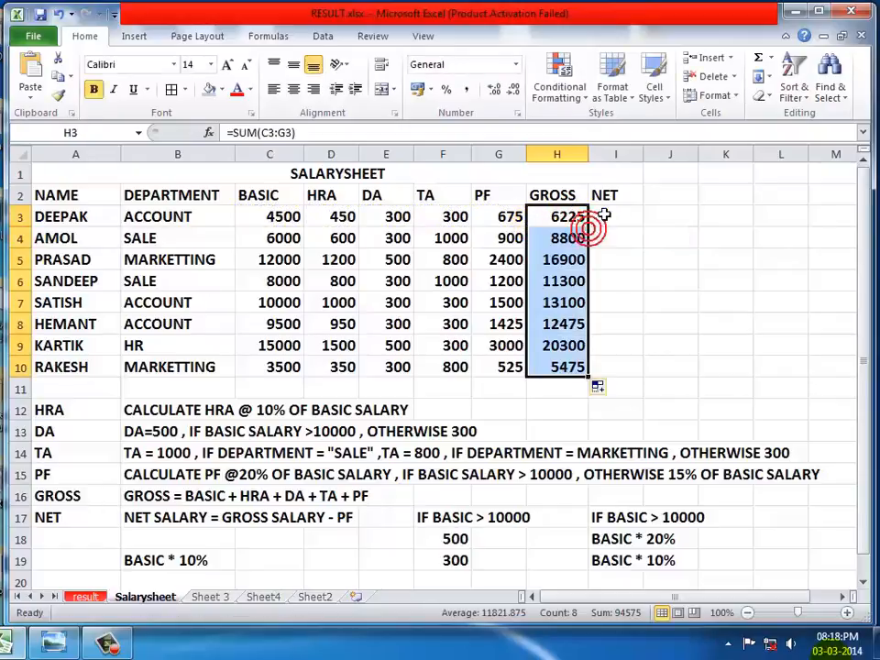
# - Enter =H3-G3 in NET cell I3 and fill the formula down to I10
pyautogui.click(604, 214)
pyautogui.click(603, 215)
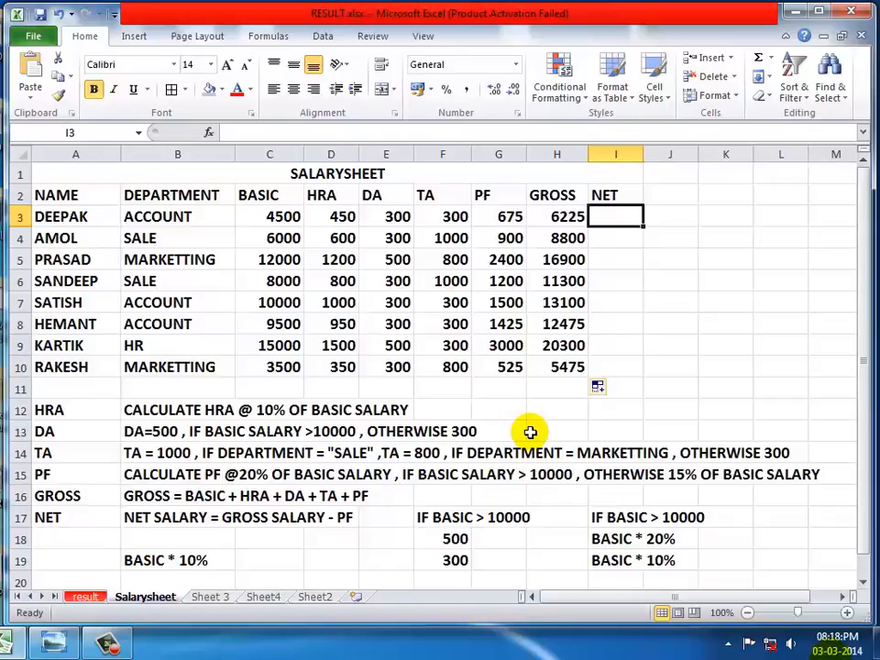
pyautogui.write('=')
pyautogui.click(568, 216)
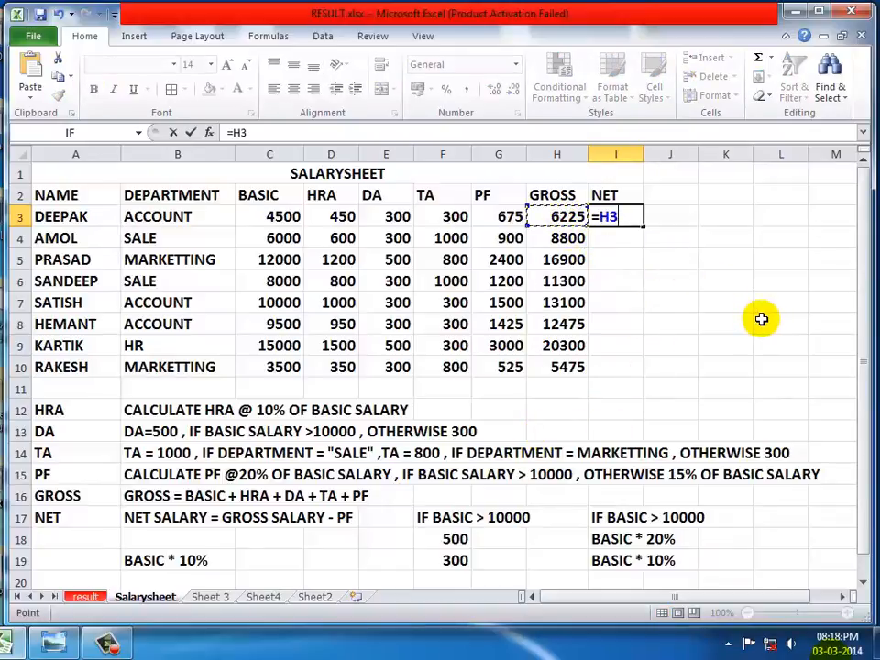
pyautogui.click(515, 218)
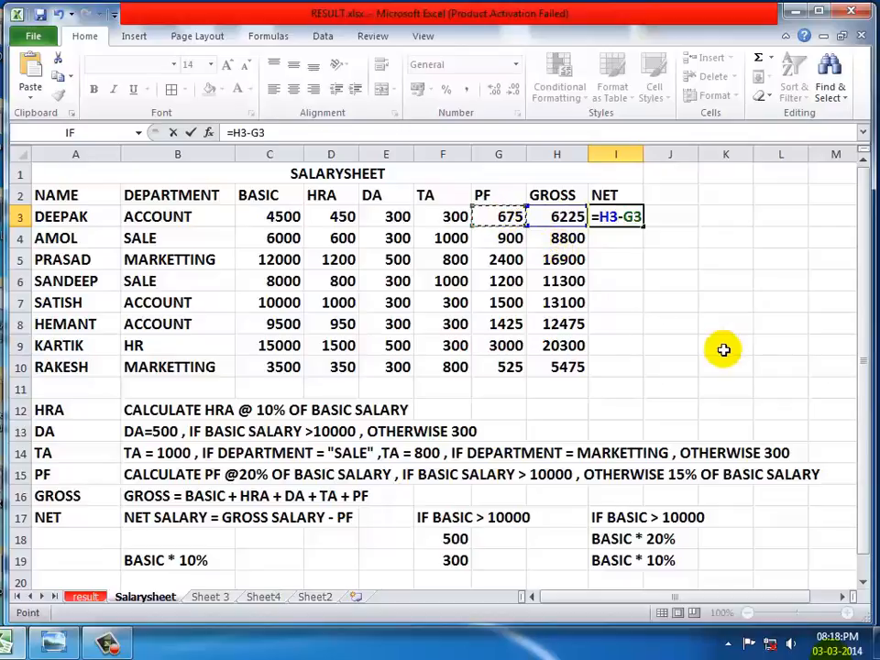
pyautogui.press('Return')
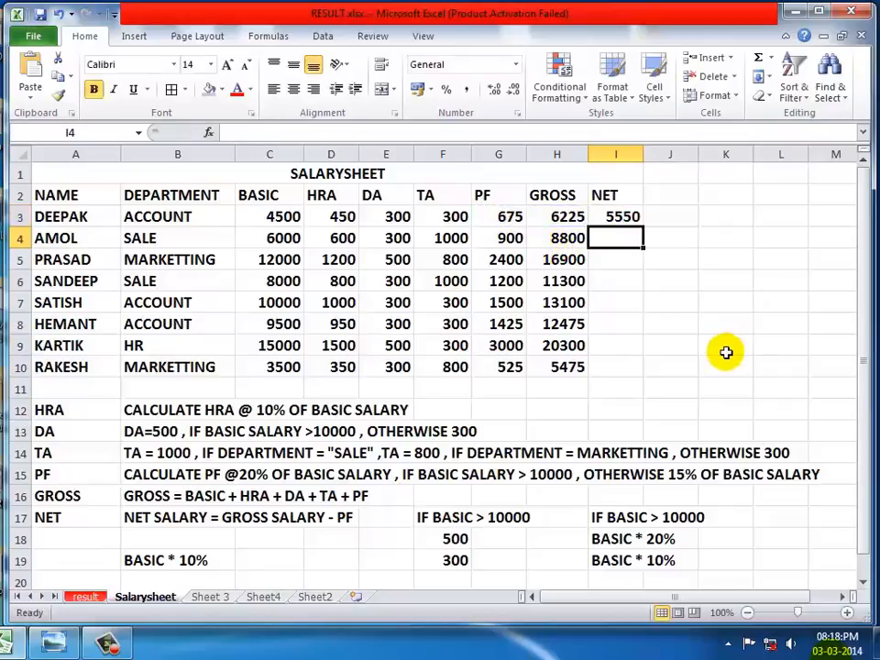
pyautogui.click(616, 215)
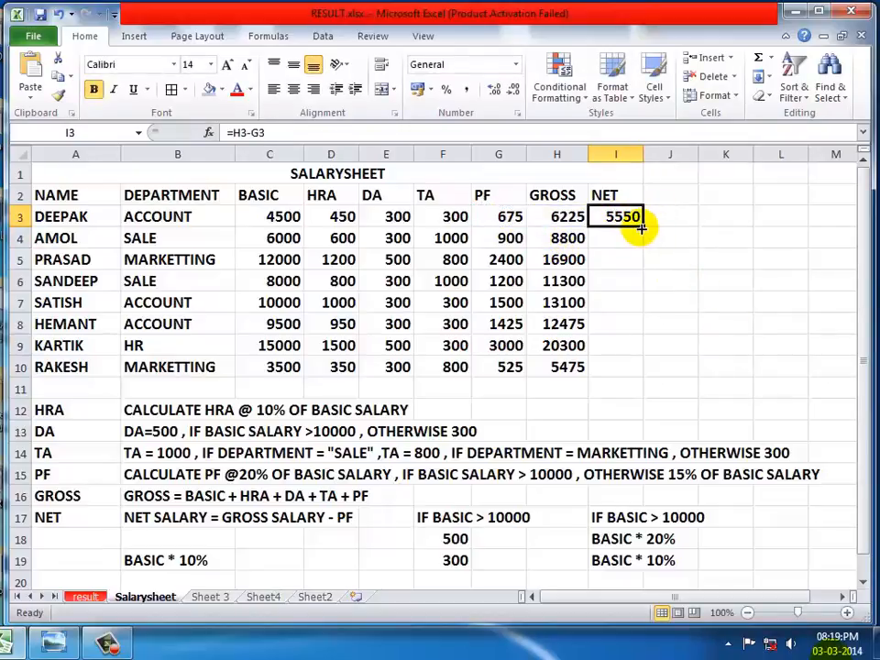
pyautogui.doubleClick(640, 227)
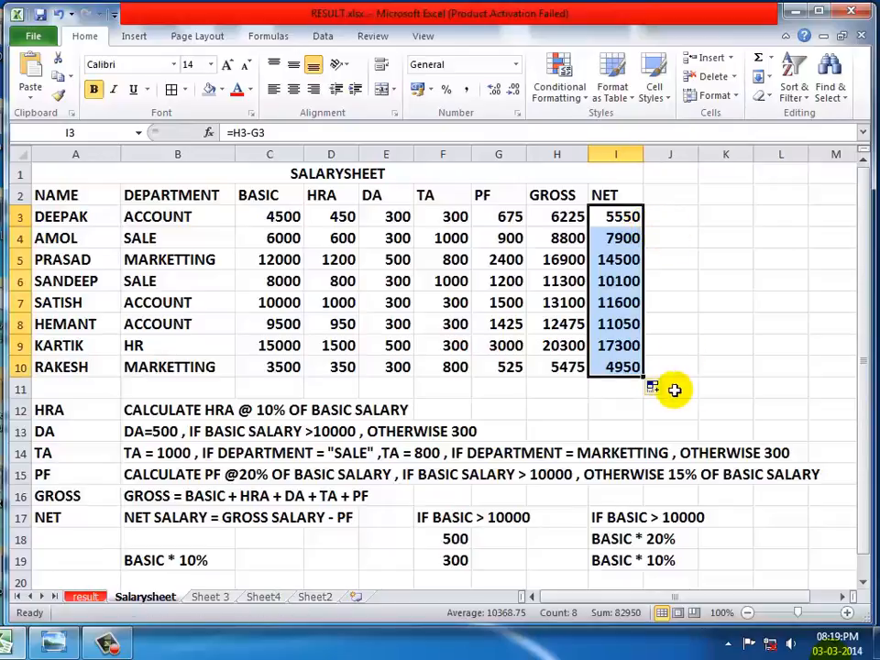
pyautogui.click(711, 390)
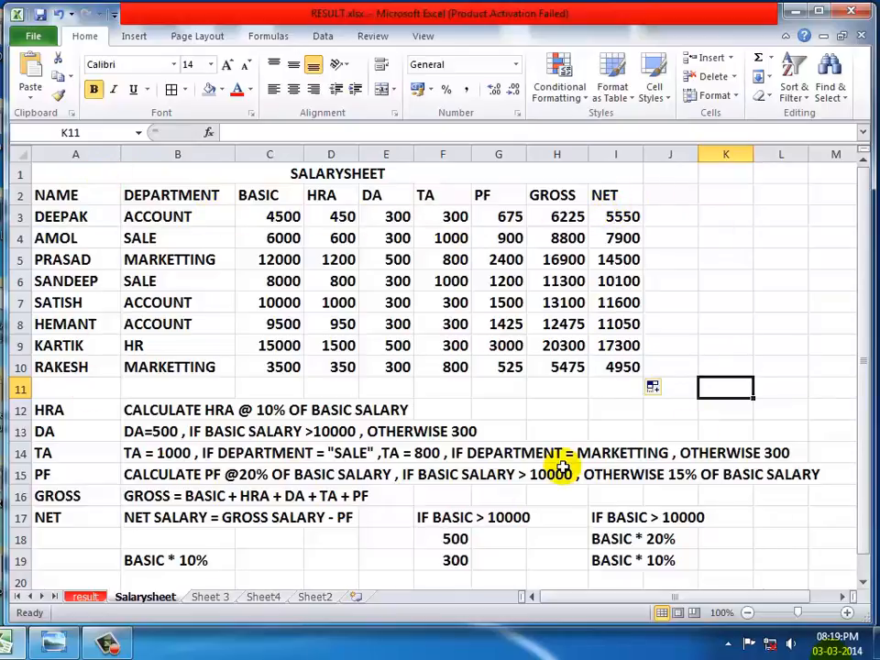
pyautogui.click(107, 645)
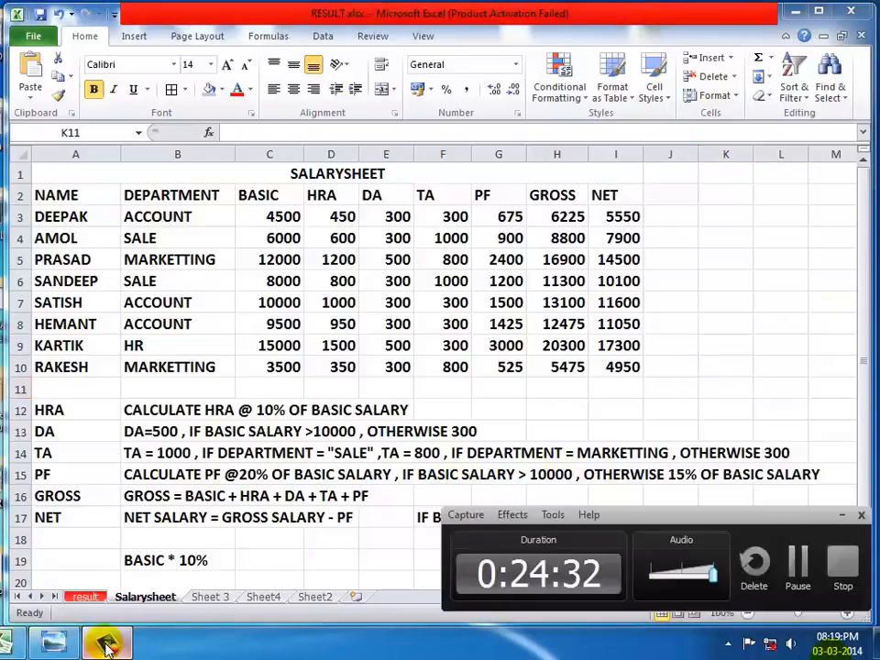
pyautogui.click(840, 514)
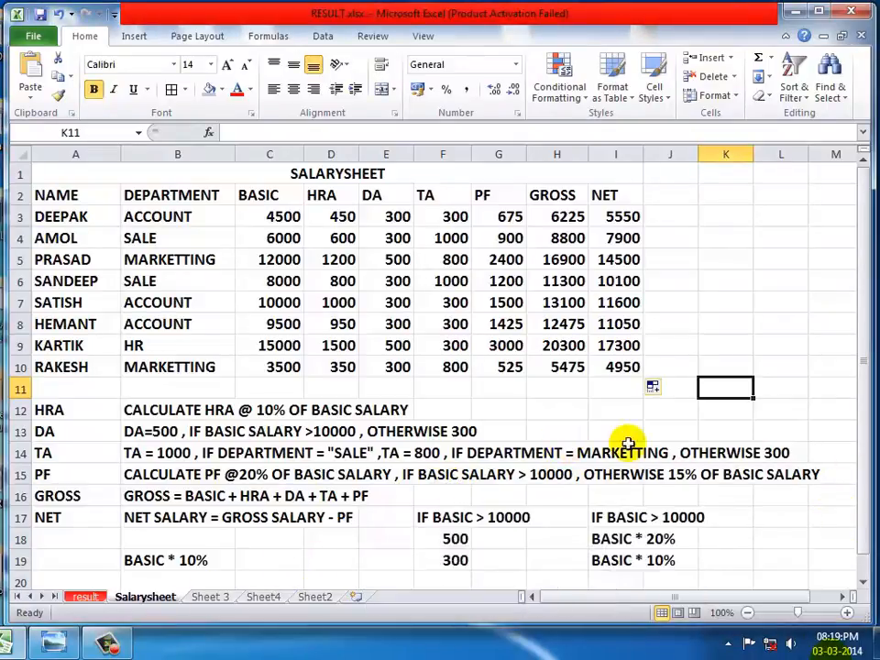